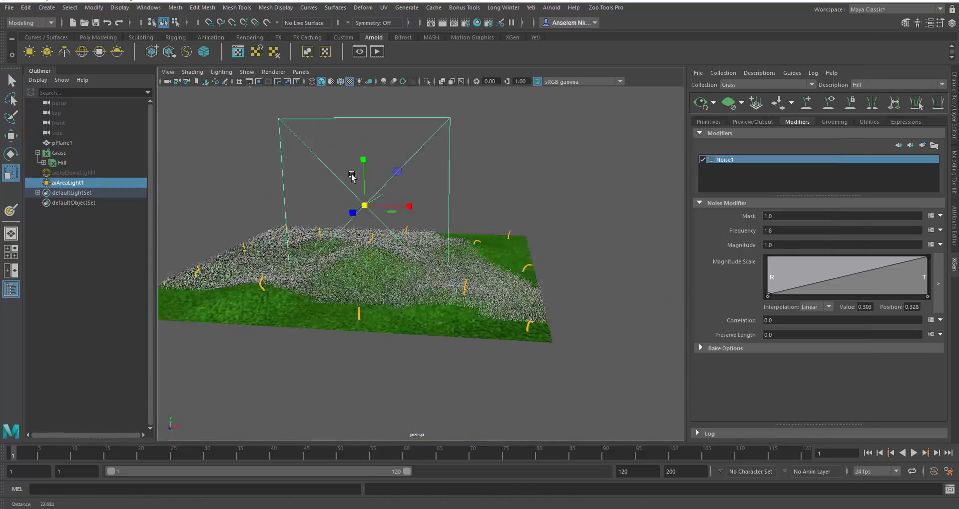
# - Rotate the area light -90 degrees about the X axis so it points down at the grass hills
pyautogui.click(954, 106)
pyautogui.click(923, 124)
pyautogui.write('-90')
pyautogui.press('Return')
# - Start an Arnold render preview and set the area light's intensity to 20
pyautogui.hotkey('ctrl', 'a')
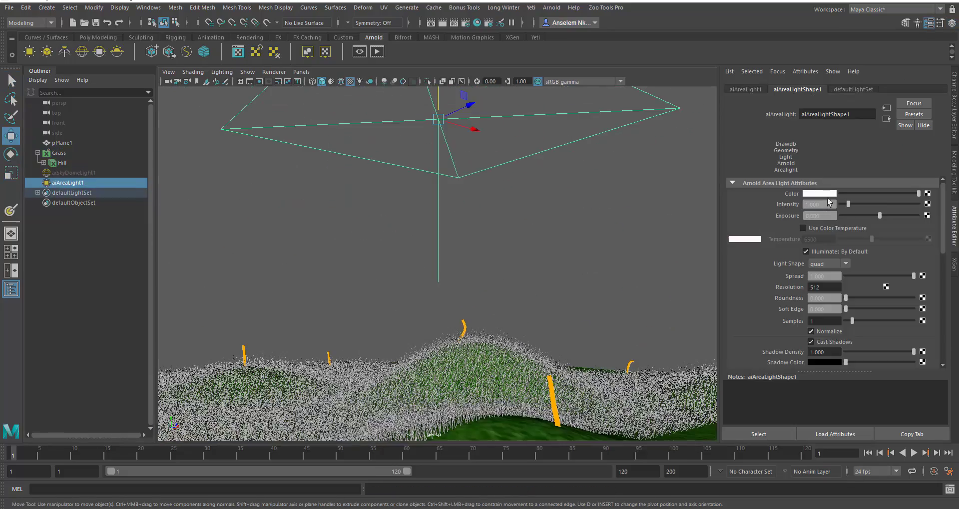
pyautogui.click(359, 51)
pyautogui.moveTo(649, 74); pyautogui.dragTo(442, 195)
pyautogui.moveTo(826, 204); pyautogui.dragTo(745, 205)
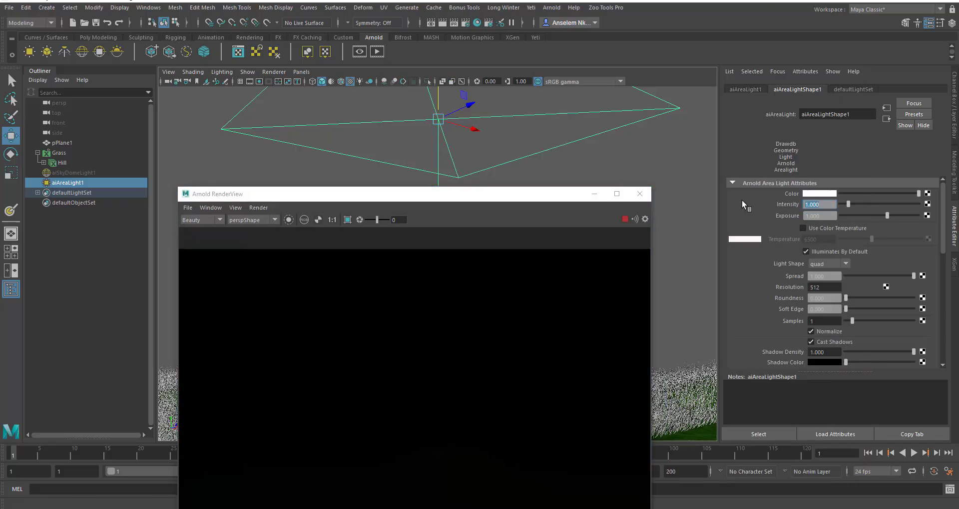
pyautogui.write('20')
pyautogui.press('Return')
# - Adjust the area light's exposure and preview the lit grass in the Arnold render
pyautogui.moveTo(442, 196); pyautogui.dragTo(492, 157)
pyautogui.click(826, 205)
pyautogui.moveTo(827, 216); pyautogui.dragTo(776, 215)
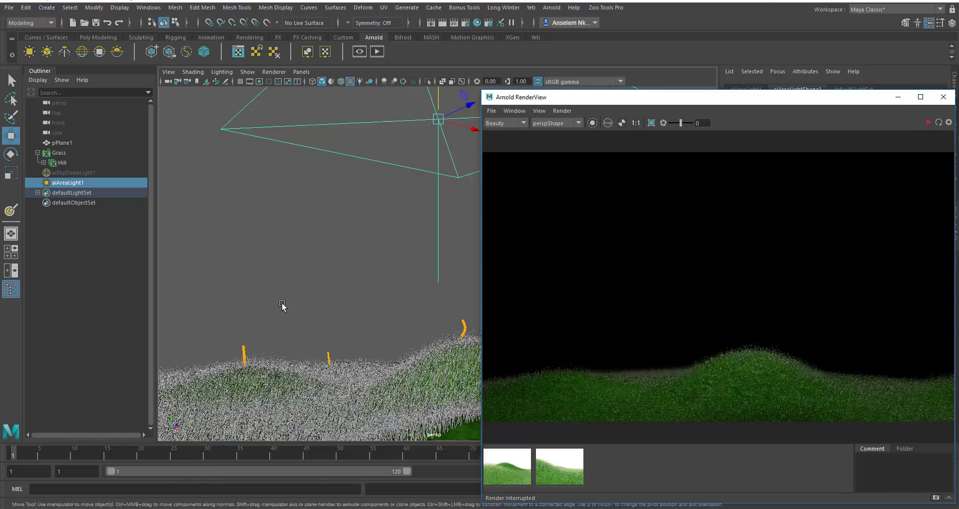
pyautogui.keyDown('alt'); pyautogui.moveTo(284, 306); pyautogui.dragTo(345, 292, button='right'); pyautogui.keyUp('alt')
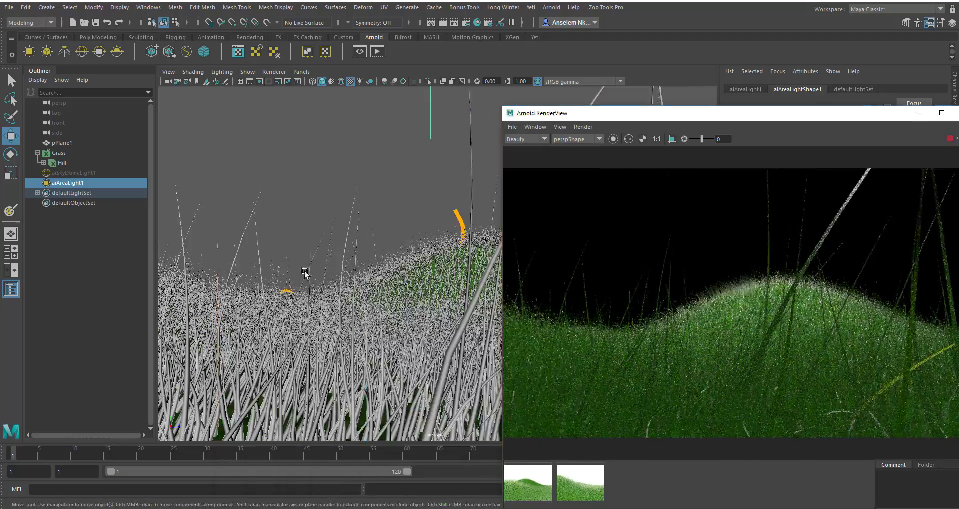
pyautogui.keyDown('alt'); pyautogui.moveTo(306, 273); pyautogui.dragTo(330, 270, button='right'); pyautogui.keyUp('alt')
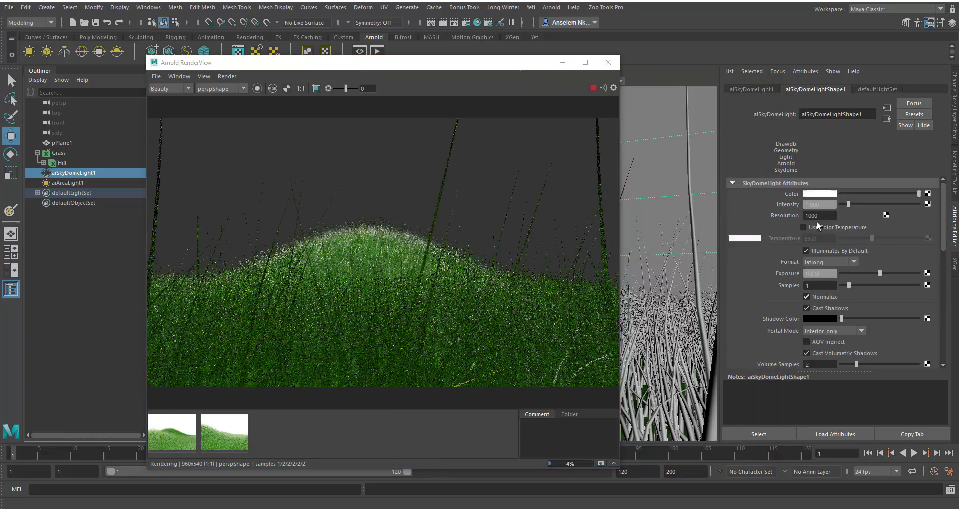
# - Tint the sky dome light pale blue and set its camera visibility to 0.671
pyautogui.click(819, 191)
pyautogui.click(797, 233)
pyautogui.click(823, 221)
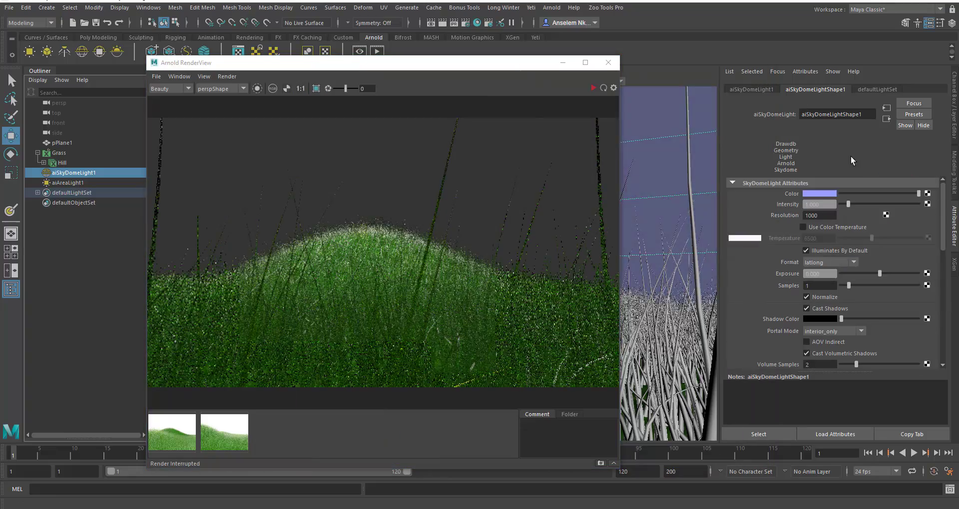
pyautogui.click(824, 194)
pyautogui.click(816, 221)
pyautogui.scroll(-3, 871, 313)
pyautogui.click(892, 299)
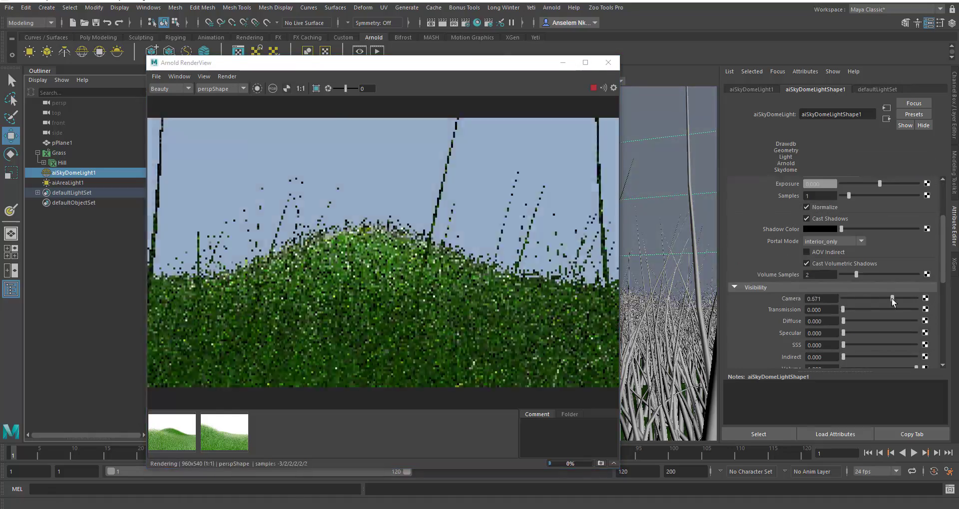
pyautogui.moveTo(350, 63); pyautogui.dragTo(717, 95)
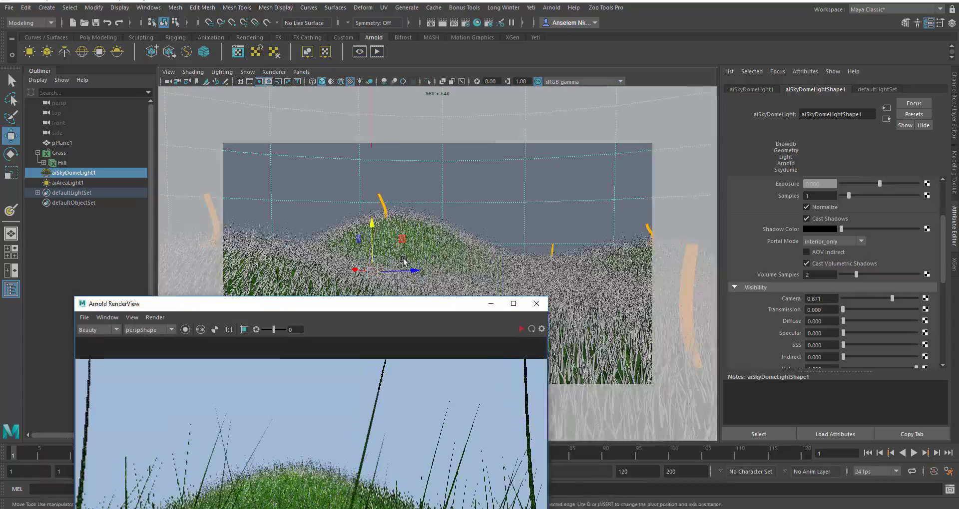
# - Preview the grass hill in the live render from another angle and examine the area light's attributes
pyautogui.keyDown('alt'); pyautogui.moveTo(403, 261); pyautogui.dragTo(532, 246); pyautogui.keyUp('alt')
pyautogui.moveTo(372, 307); pyautogui.dragTo(652, 128)
pyautogui.moveTo(614, 171); pyautogui.dragTo(634, 377)
pyautogui.click(699, 153)
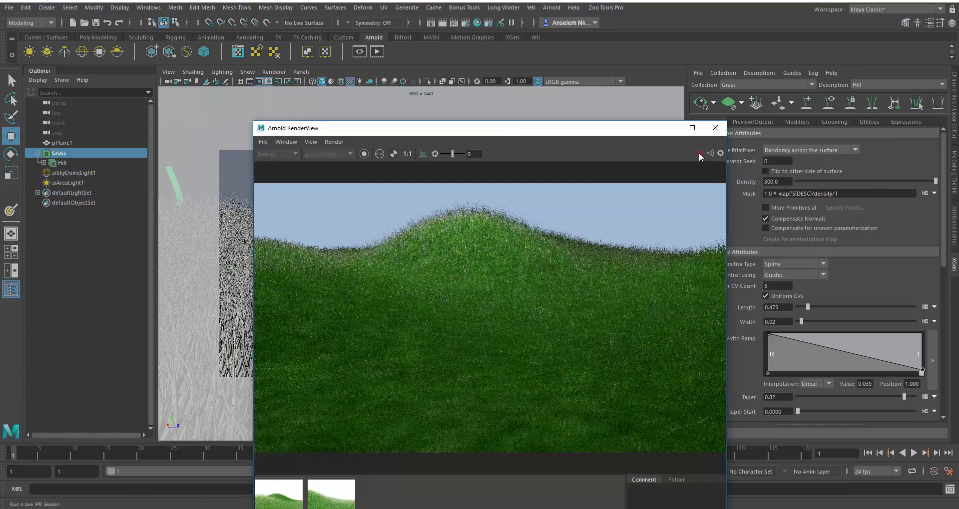
pyautogui.moveTo(541, 130); pyautogui.dragTo(389, 128)
pyautogui.click(74, 182)
pyautogui.click(954, 225)
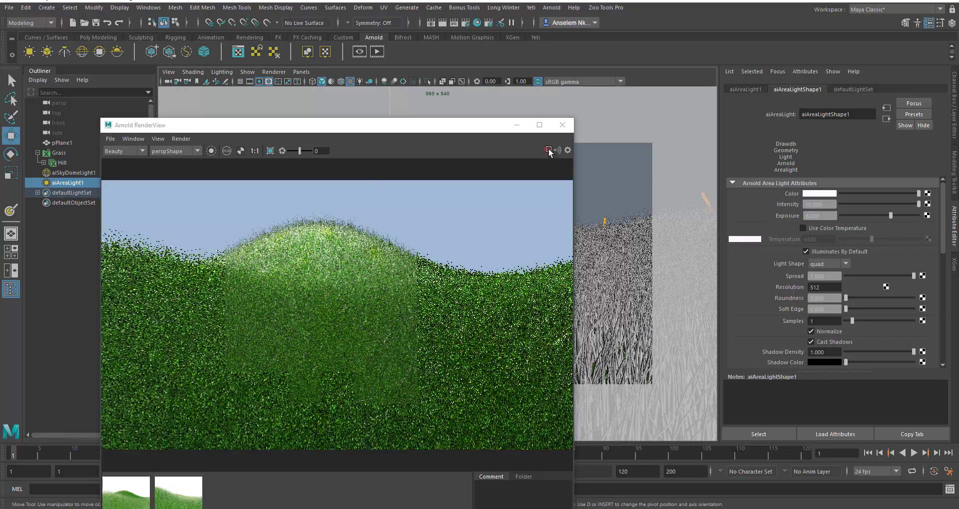
# - Set the sky dome light's camera visibility to 1.000 and diffuse visibility to 0.736, refreshing the live render
pyautogui.click(74, 173)
pyautogui.click(549, 150)
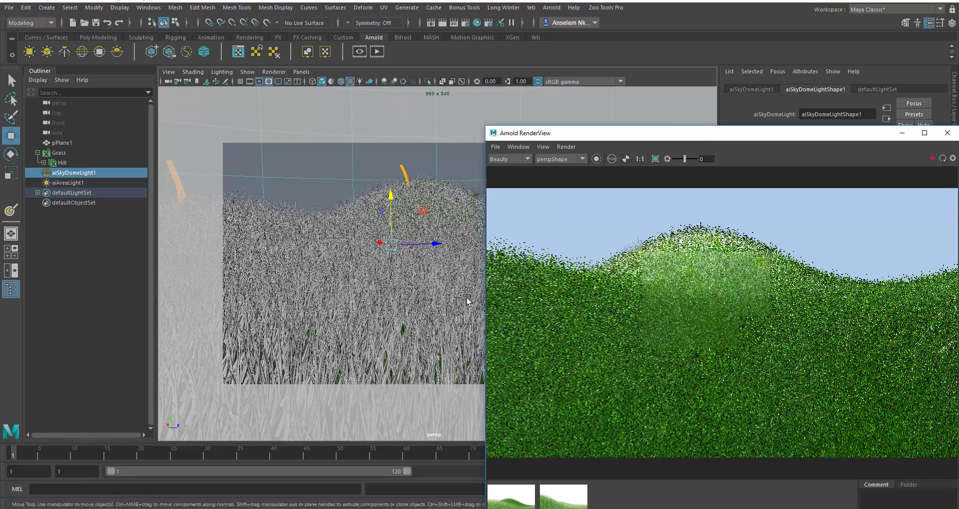
pyautogui.keyDown('alt'); pyautogui.moveTo(468, 301); pyautogui.dragTo(505, 296); pyautogui.keyUp('alt')
pyautogui.click(932, 159)
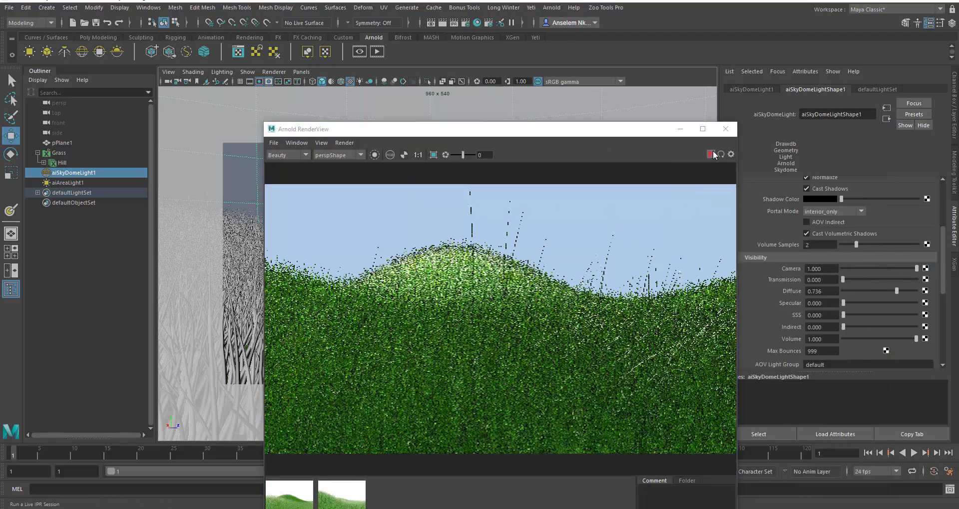
pyautogui.click(710, 155)
# - Scale the area light to 15 on all three axes and rerun the live render
pyautogui.click(68, 182)
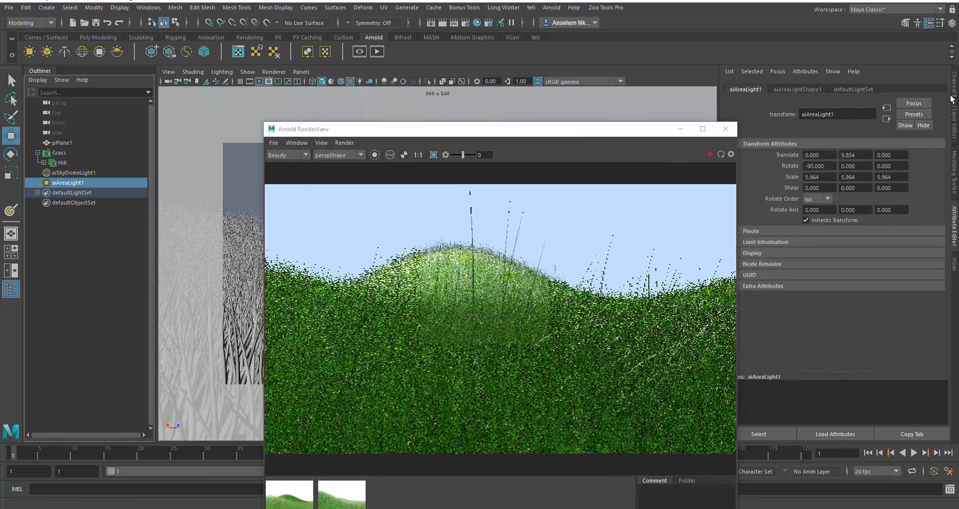
pyautogui.click(953, 102)
pyautogui.moveTo(923, 148); pyautogui.dragTo(928, 165)
pyautogui.write('15')
pyautogui.press('Return')
pyautogui.click(710, 154)
pyautogui.moveTo(611, 129); pyautogui.dragTo(653, 60)
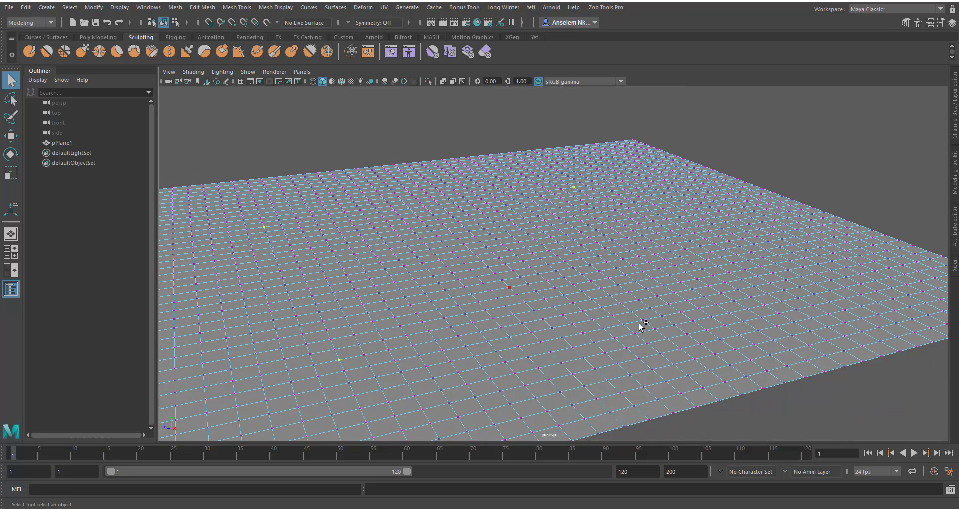
# - Turn on Soft Select with a smaller falloff radius and raise the four selected plane vertices into low hills
pyautogui.keyDown('alt'); pyautogui.moveTo(510, 313); pyautogui.dragTo(499, 296, button='middle'); pyautogui.keyUp('alt')
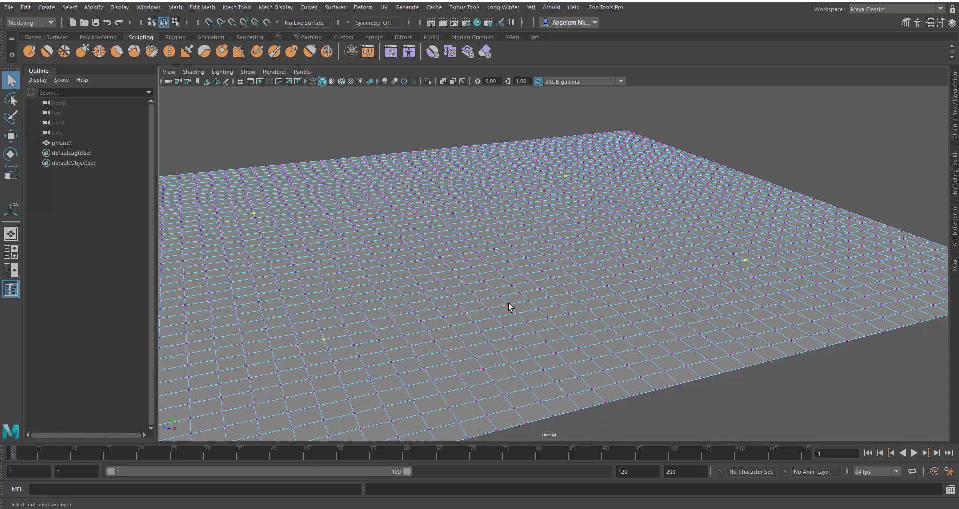
pyautogui.press('b')
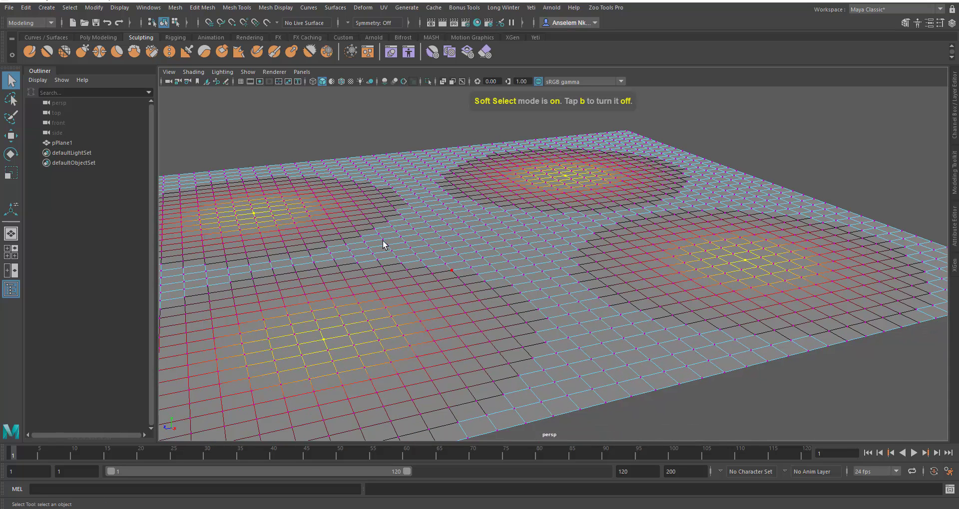
pyautogui.press('b')
pyautogui.press('b')
pyautogui.press('b')
pyautogui.press('b')
pyautogui.press('b')
pyautogui.press('b')
pyautogui.moveTo(480, 248); pyautogui.dragTo(552, 253)
pyautogui.moveTo(551, 253)
pyautogui.mouseDown(button='middle')
pyautogui.moveTo(567, 259)
pyautogui.moveTo(522, 252)
pyautogui.moveTo(642, 274)
pyautogui.moveTo(599, 278)
pyautogui.moveTo(451, 259)
pyautogui.moveTo(574, 280)
pyautogui.moveTo(691, 320)
pyautogui.moveTo(652, 327)
pyautogui.moveTo(589, 315)
pyautogui.moveTo(657, 338)
pyautogui.moveTo(649, 339)
pyautogui.mouseUp(button='middle')
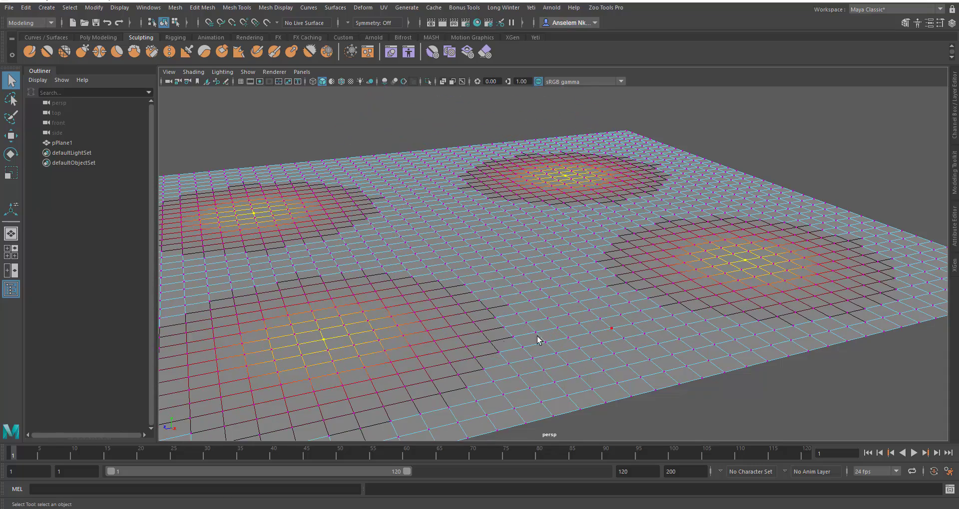
pyautogui.press('w')
pyautogui.moveTo(475, 213); pyautogui.dragTo(474, 166)
# - Raise the plane's centre vertex with a wider soft-selection falloff into a taller hill, and return to object mode
pyautogui.click(475, 235)
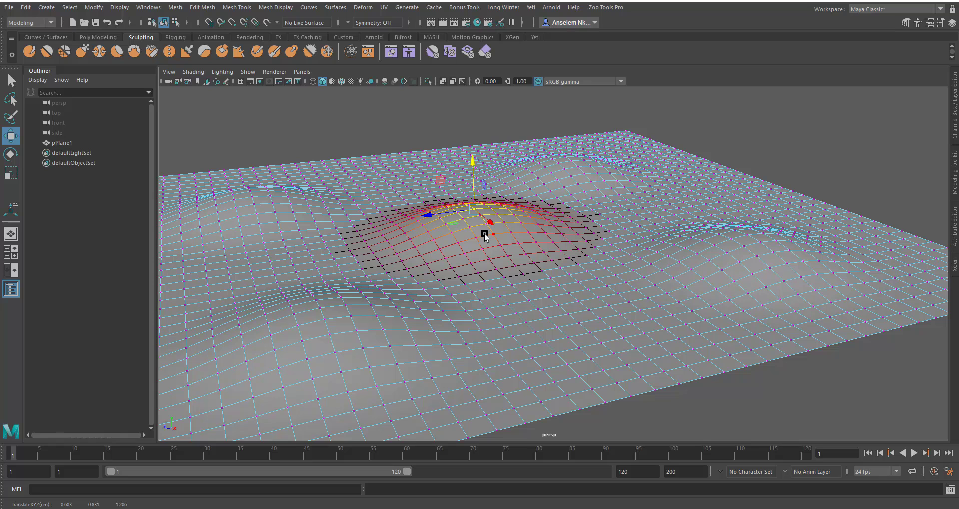
pyautogui.press('b')
pyautogui.moveTo(531, 238); pyautogui.dragTo(619, 265)
pyautogui.moveTo(478, 164); pyautogui.dragTo(478, 133)
pyautogui.keyDown('alt'); pyautogui.moveTo(479, 332); pyautogui.dragTo(490, 233); pyautogui.keyUp('alt')
pyautogui.moveTo(490, 216); pyautogui.dragTo(553, 193, button='right')
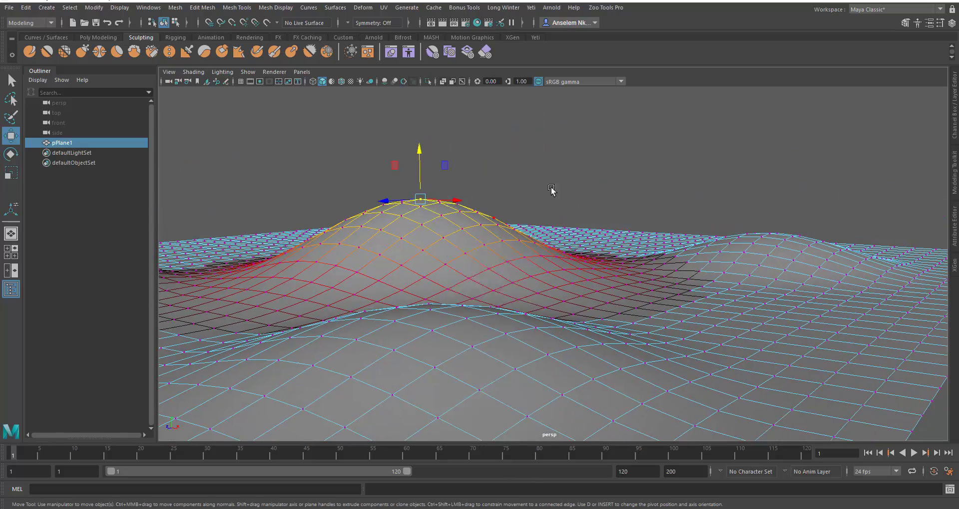
pyautogui.click(616, 167)
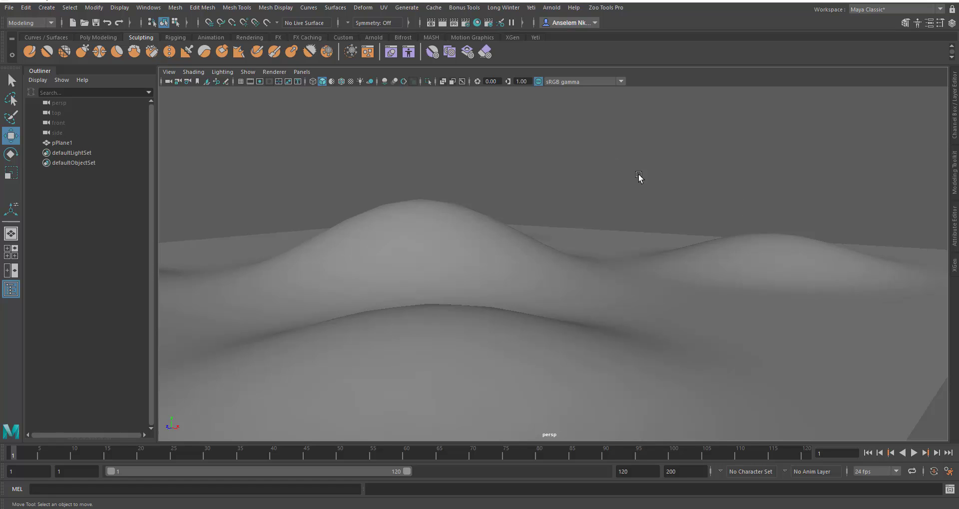
# - Assign a new Lambert material to the hilly plane, then deselect it and hide the Attribute Editor
pyautogui.keyDown('alt'); pyautogui.moveTo(621, 242); pyautogui.dragTo(678, 225, button='middle'); pyautogui.keyUp('alt')
pyautogui.keyDown('alt'); pyautogui.moveTo(677, 225); pyautogui.dragTo(552, 229); pyautogui.keyUp('alt')
pyautogui.click(634, 152)
pyautogui.keyDown('alt'); pyautogui.moveTo(712, 293); pyautogui.dragTo(664, 300); pyautogui.keyUp('alt')
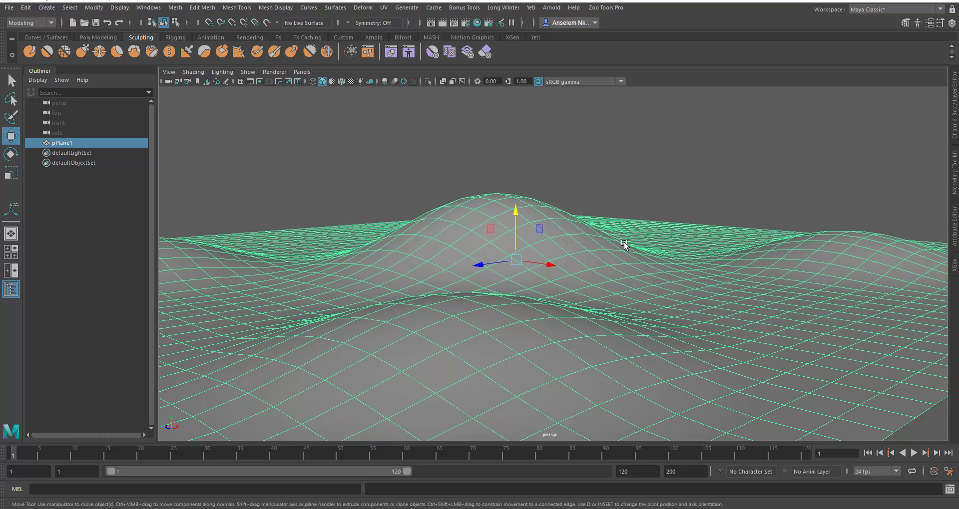
pyautogui.moveTo(638, 241)
pyautogui.keyDown('alt'); pyautogui.mouseDown()
pyautogui.moveTo(609, 214)
pyautogui.moveTo(633, 242)
pyautogui.moveTo(608, 243)
pyautogui.moveTo(655, 281)
pyautogui.moveTo(623, 265)
pyautogui.moveTo(651, 227)
pyautogui.mouseUp(); pyautogui.keyUp('alt')
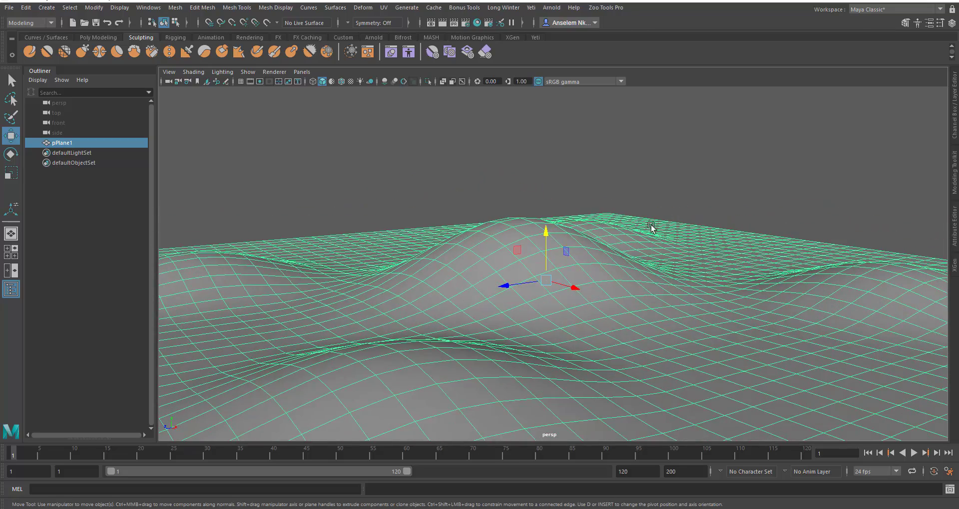
pyautogui.rightClick(422, 233)
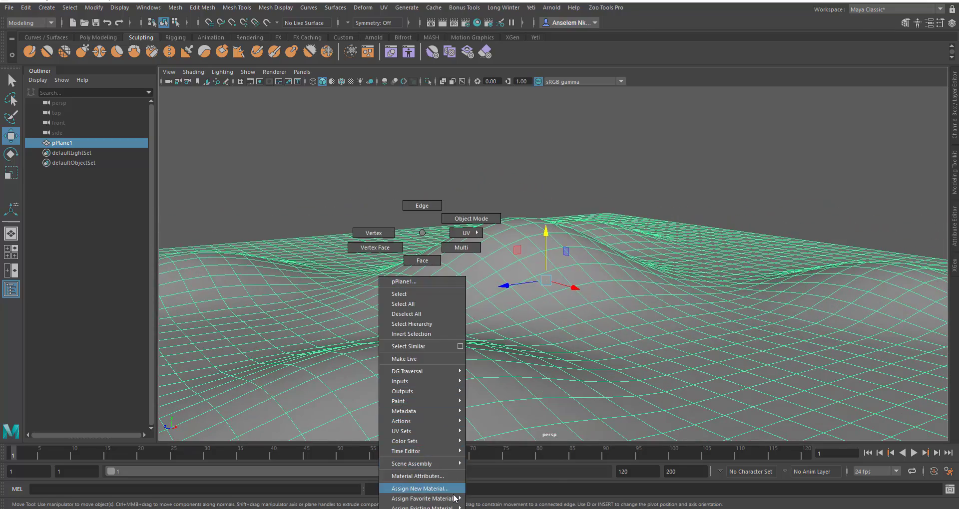
pyautogui.moveTo(452, 498)
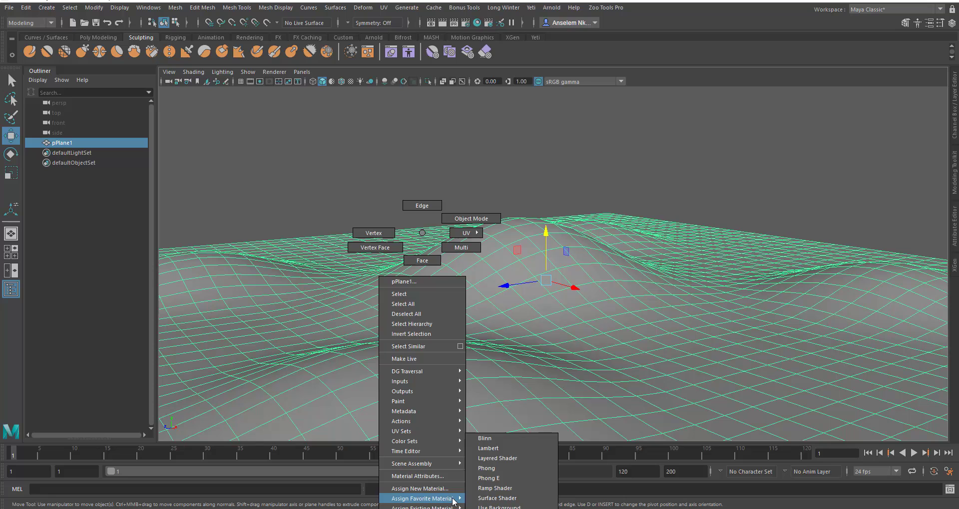
pyautogui.click(496, 449)
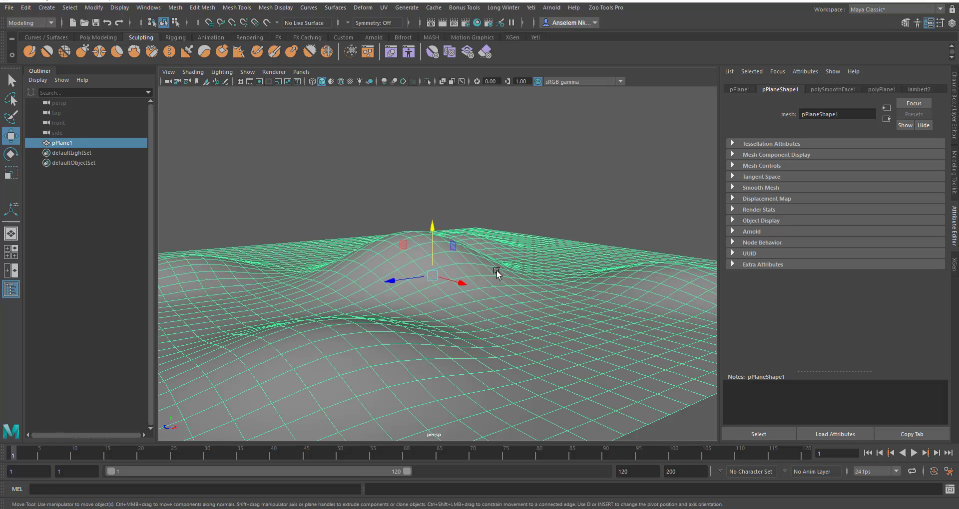
pyautogui.press('alt')
pyautogui.moveTo(551, 219)
pyautogui.keyDown('alt'); pyautogui.mouseDown()
pyautogui.moveTo(541, 207)
pyautogui.moveTo(569, 231)
pyautogui.moveTo(589, 223)
pyautogui.mouseUp(); pyautogui.keyUp('alt')
pyautogui.click(662, 194)
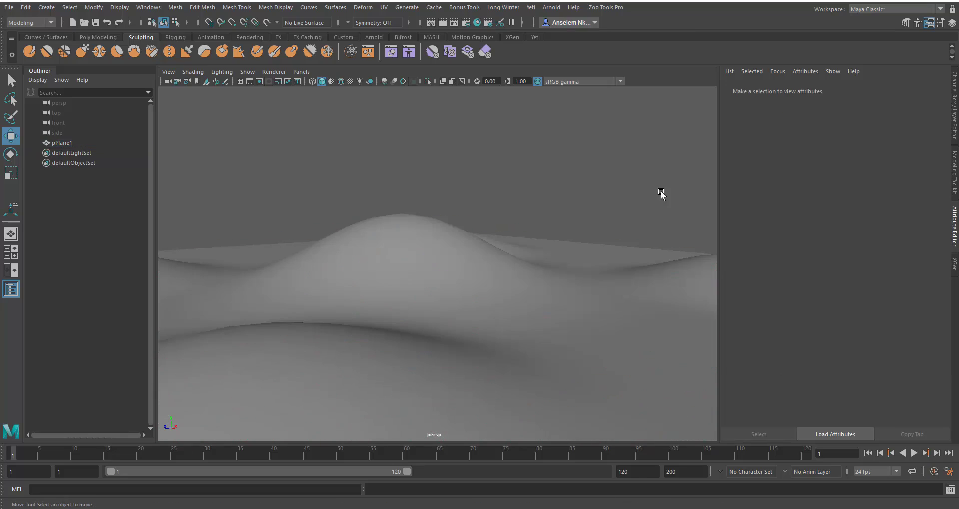
pyautogui.click(955, 224)
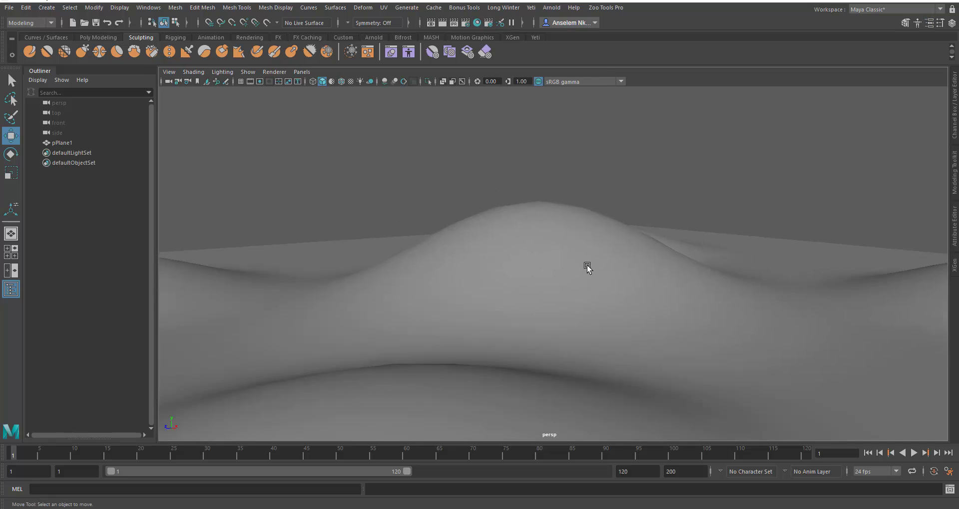
# - Select the hilly plane and bring up the XGen tools and editor
pyautogui.click(559, 237)
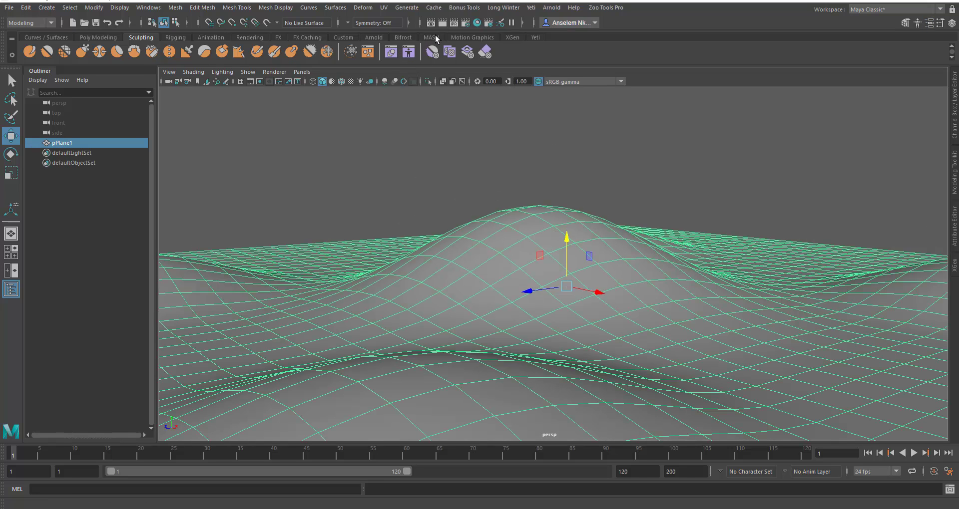
pyautogui.click(405, 8)
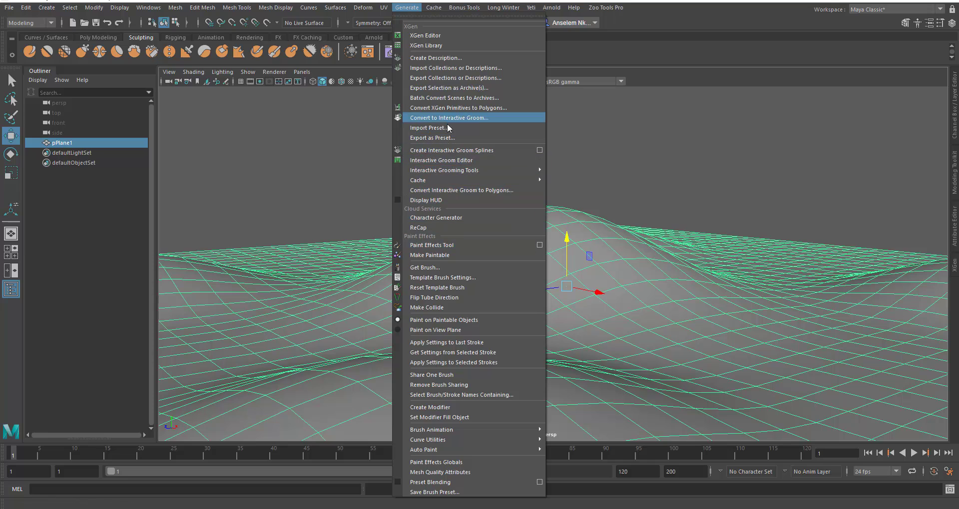
pyautogui.click(861, 10)
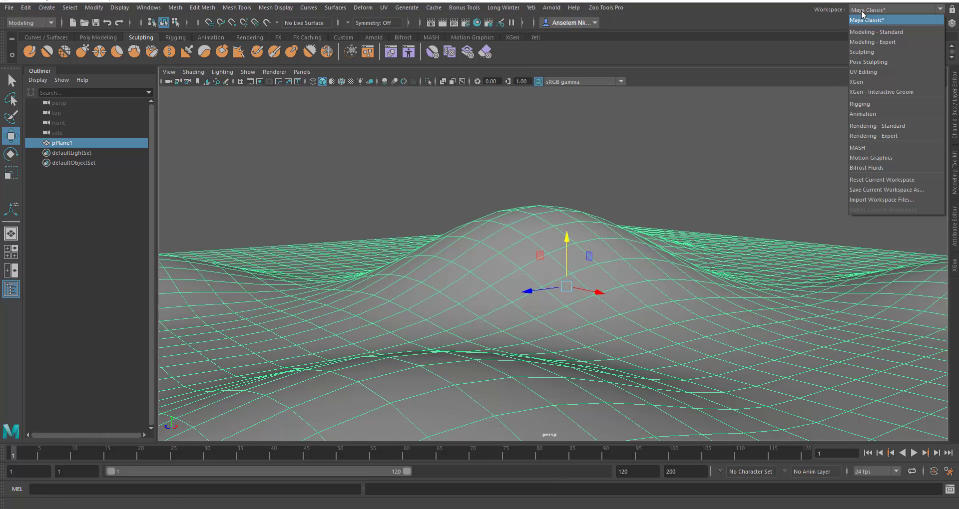
pyautogui.click(608, 43)
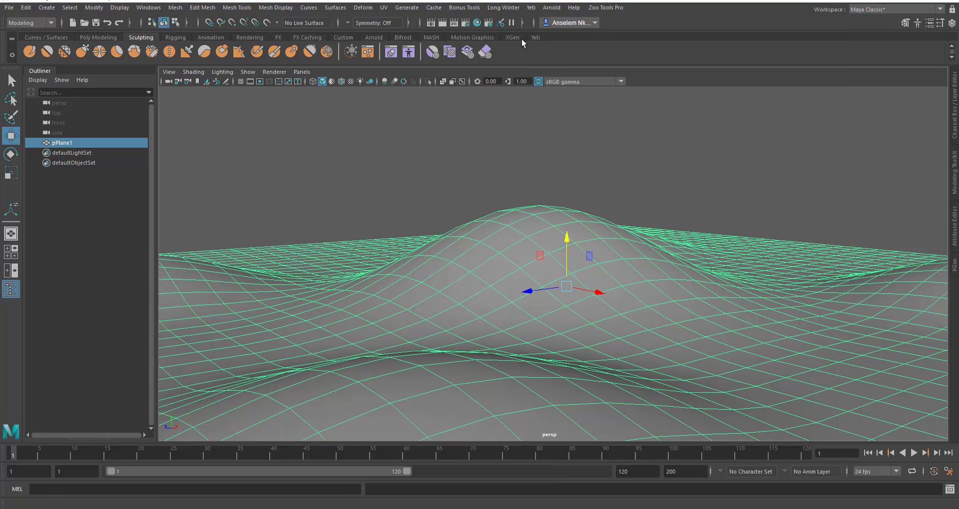
pyautogui.click(513, 37)
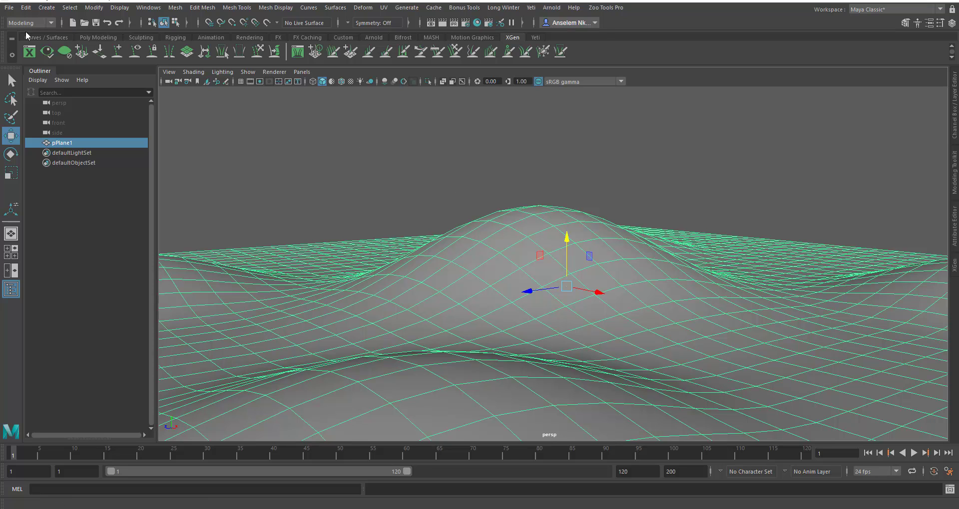
pyautogui.click(954, 265)
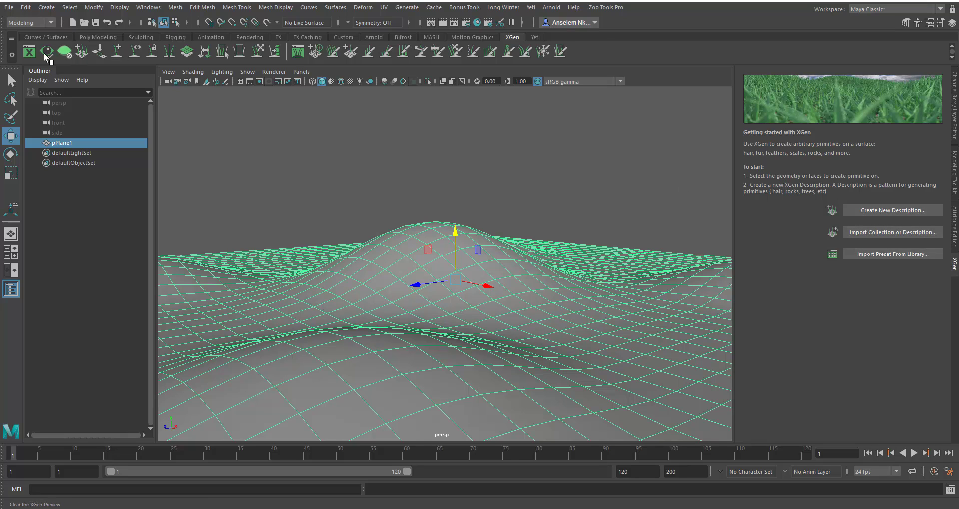
# - Create an XGen description named Hill in a new collection named Grass, using splines placed randomly across the surface and controlled by guides
pyautogui.click(881, 213)
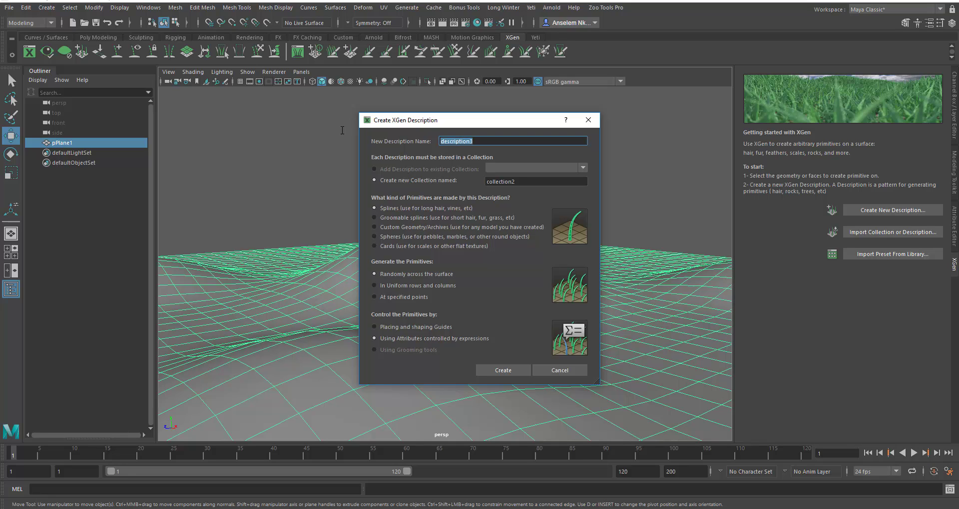
pyautogui.write('Hill')
pyautogui.click(537, 182)
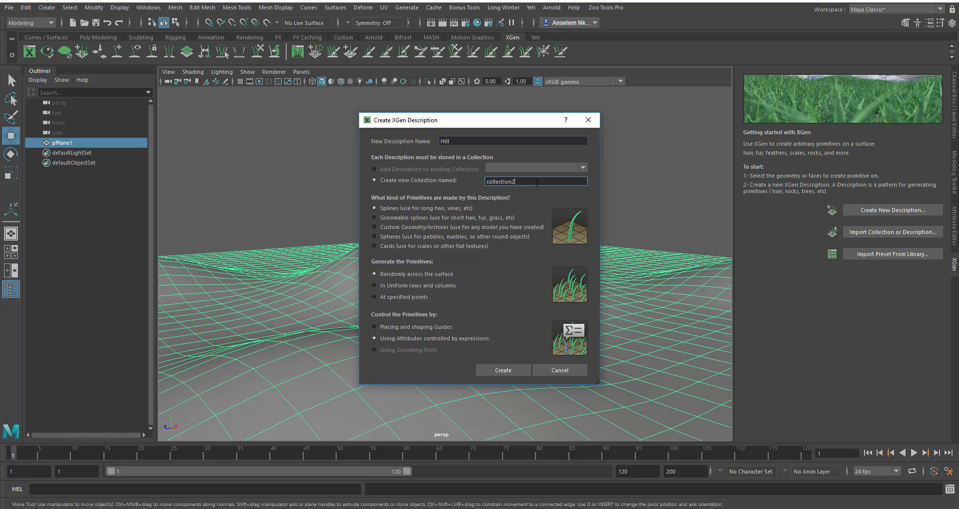
pyautogui.moveTo(537, 183); pyautogui.dragTo(423, 183)
pyautogui.write('Grass')
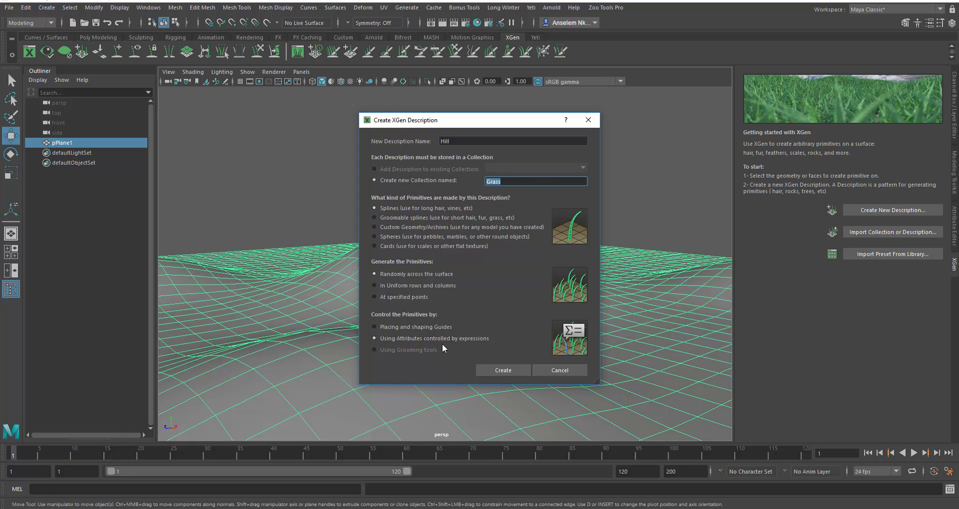
pyautogui.click(431, 327)
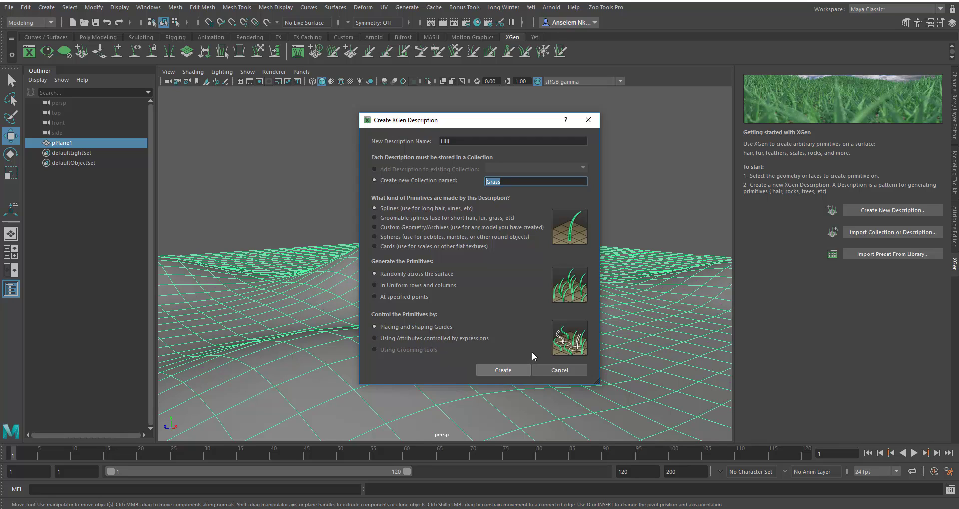
pyautogui.press('Return')
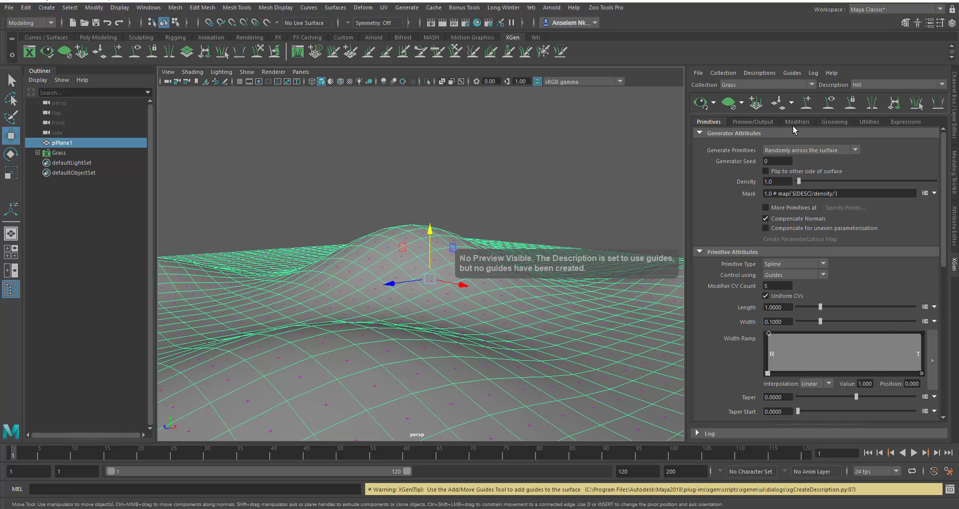
# - Place guides on the centre hill and on the nearest hill with the Add/Move Guides tool
pyautogui.keyDown('alt'); pyautogui.moveTo(539, 222); pyautogui.dragTo(680, 173); pyautogui.keyUp('alt')
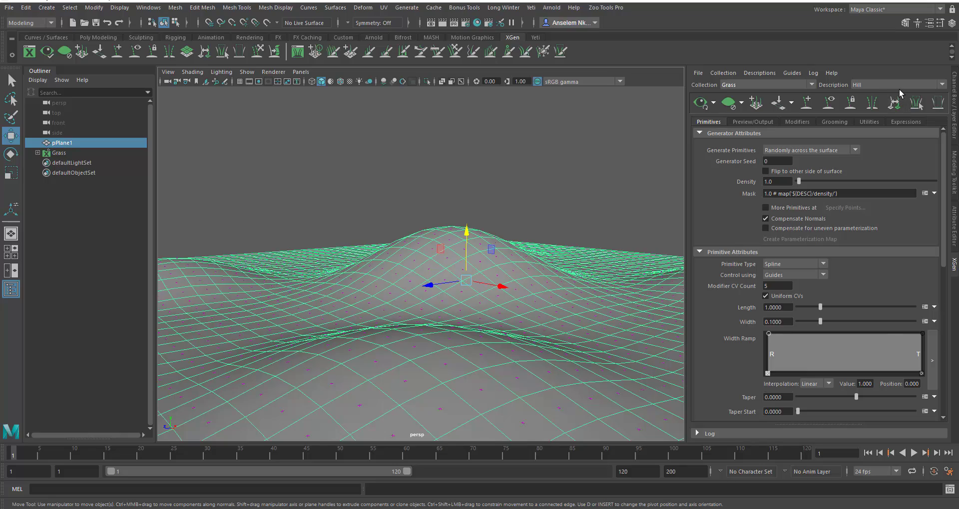
pyautogui.keyDown('alt'); pyautogui.moveTo(455, 268); pyautogui.dragTo(504, 350); pyautogui.keyUp('alt')
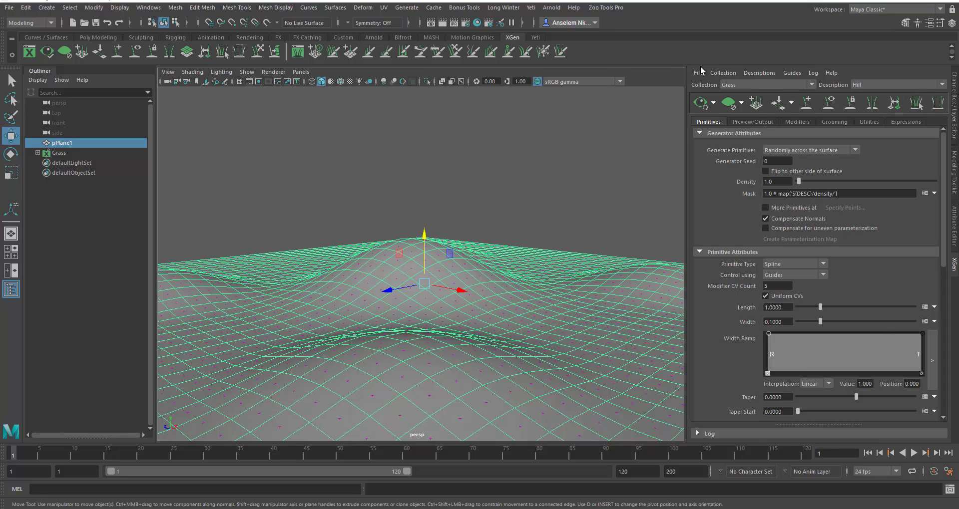
pyautogui.moveTo(383, 272)
pyautogui.keyDown('alt'); pyautogui.mouseDown()
pyautogui.moveTo(364, 233)
pyautogui.moveTo(404, 263)
pyautogui.moveTo(389, 259)
pyautogui.mouseUp(); pyautogui.keyUp('alt')
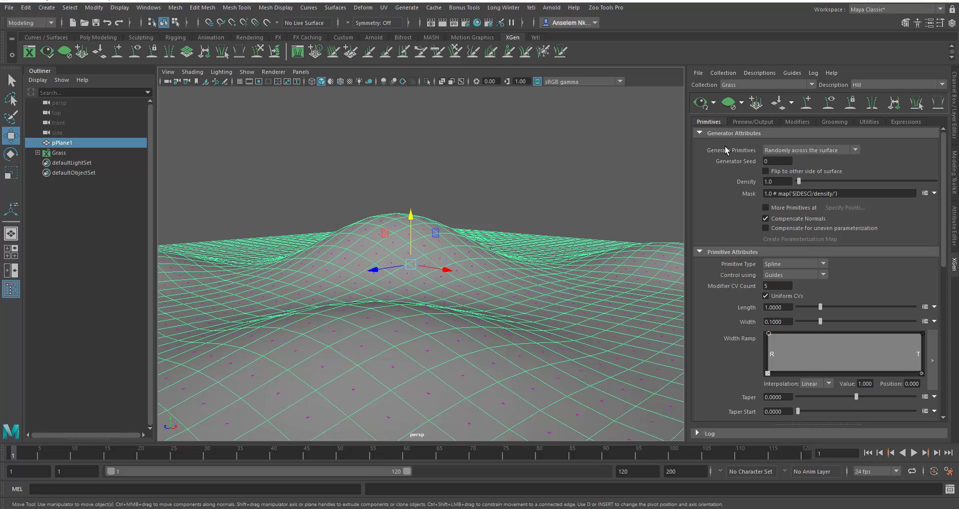
pyautogui.click(805, 106)
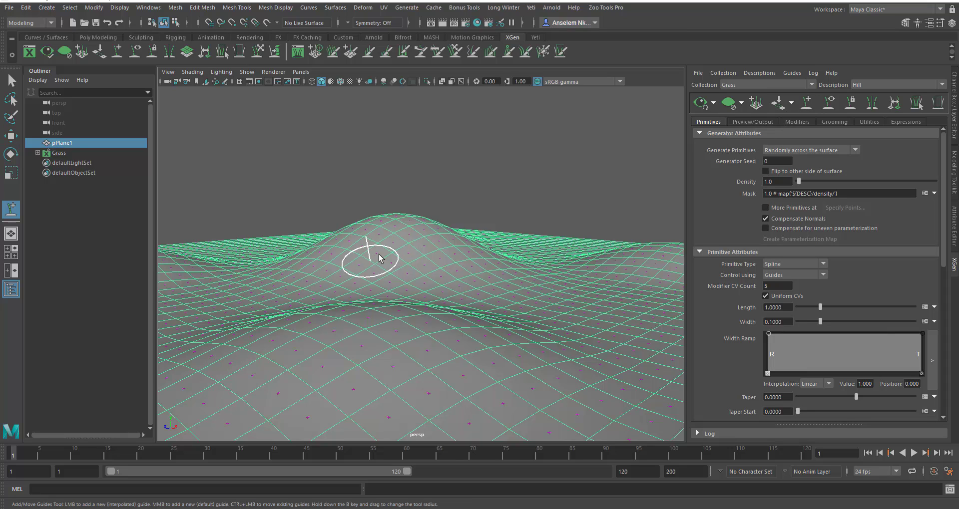
pyautogui.click(404, 219)
pyautogui.keyDown('alt'); pyautogui.moveTo(442, 337); pyautogui.dragTo(445, 305); pyautogui.keyUp('alt')
pyautogui.click(411, 298)
# - Add guides on the remaining low hills and on the flat ground near them
pyautogui.keyDown('alt'); pyautogui.moveTo(408, 330); pyautogui.dragTo(484, 340); pyautogui.keyUp('alt')
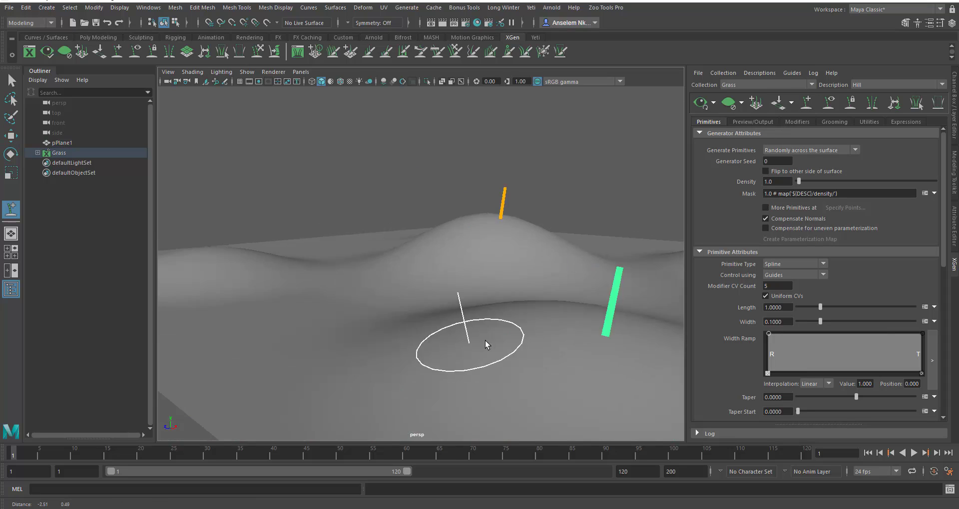
pyautogui.keyDown('alt'); pyautogui.moveTo(485, 340); pyautogui.dragTo(398, 299, button='right'); pyautogui.keyUp('alt')
pyautogui.keyDown('alt'); pyautogui.moveTo(421, 300); pyautogui.dragTo(373, 293); pyautogui.keyUp('alt')
pyautogui.keyDown('alt'); pyautogui.moveTo(373, 293); pyautogui.dragTo(535, 273, button='right'); pyautogui.keyUp('alt')
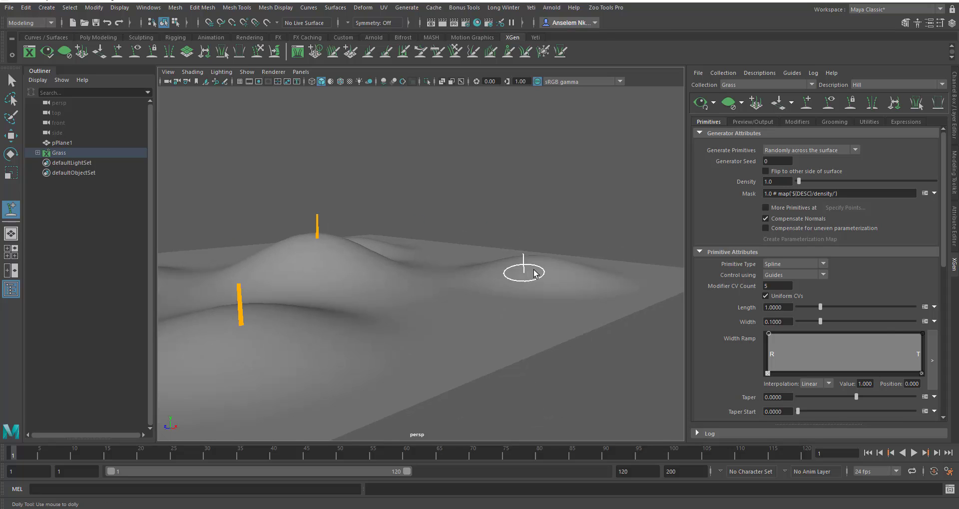
pyautogui.keyDown('alt'); pyautogui.moveTo(575, 323); pyautogui.dragTo(424, 314); pyautogui.keyUp('alt')
pyautogui.keyDown('alt'); pyautogui.moveTo(424, 314); pyautogui.dragTo(320, 311, button='middle'); pyautogui.keyUp('alt')
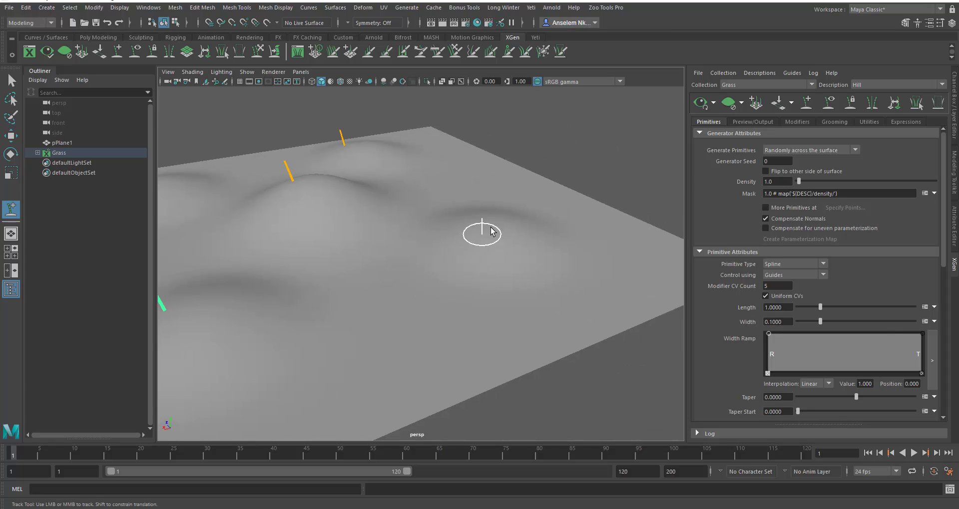
pyautogui.keyDown('alt'); pyautogui.moveTo(518, 326); pyautogui.dragTo(398, 326, button='middle'); pyautogui.keyUp('alt')
pyautogui.click(569, 274)
pyautogui.keyDown('alt'); pyautogui.moveTo(424, 296); pyautogui.dragTo(674, 232, button='middle'); pyautogui.keyUp('alt')
pyautogui.click(316, 401)
pyautogui.keyDown('alt'); pyautogui.moveTo(407, 278); pyautogui.dragTo(350, 400, button='middle'); pyautogui.keyUp('alt')
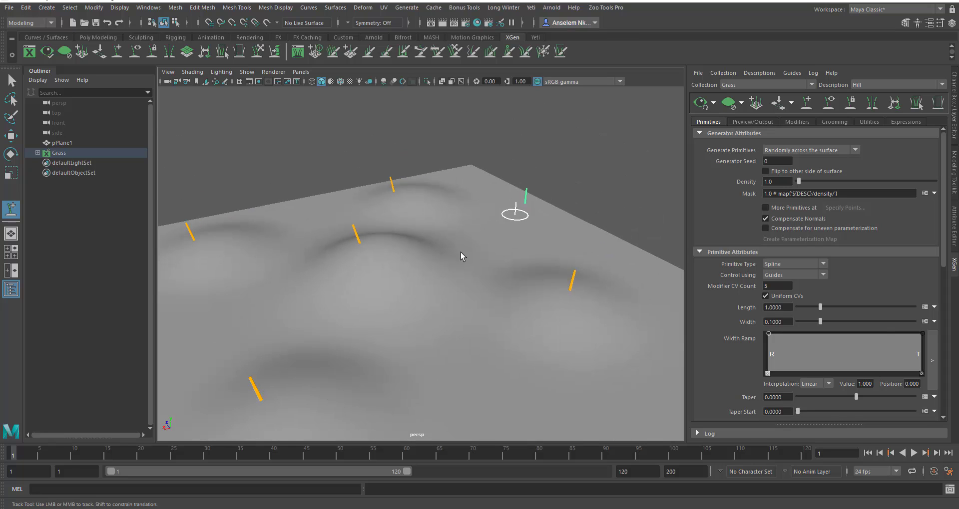
# - Spread more guides over the flat areas between the hills and towards the plane's edges and corners
pyautogui.keyDown('alt'); pyautogui.moveTo(460, 252); pyautogui.dragTo(481, 239); pyautogui.keyUp('alt')
pyautogui.keyDown('alt'); pyautogui.moveTo(337, 264); pyautogui.dragTo(491, 251); pyautogui.keyUp('alt')
pyautogui.keyDown('alt'); pyautogui.moveTo(409, 249); pyautogui.dragTo(573, 237, button='middle'); pyautogui.keyUp('alt')
pyautogui.click(336, 267)
pyautogui.keyDown('alt'); pyautogui.moveTo(572, 388); pyautogui.dragTo(520, 333, button='middle'); pyautogui.keyUp('alt')
pyautogui.keyDown('alt'); pyautogui.moveTo(520, 336); pyautogui.dragTo(470, 299, button='right'); pyautogui.keyUp('alt')
pyautogui.keyDown('alt'); pyautogui.moveTo(372, 267); pyautogui.dragTo(475, 255); pyautogui.keyUp('alt')
pyautogui.keyDown('alt'); pyautogui.moveTo(530, 223); pyautogui.dragTo(658, 217, button='middle'); pyautogui.keyUp('alt')
pyautogui.click(392, 308)
pyautogui.keyDown('alt'); pyautogui.moveTo(443, 241); pyautogui.dragTo(549, 340, button='middle'); pyautogui.keyUp('alt')
pyautogui.keyDown('alt'); pyautogui.moveTo(421, 240); pyautogui.dragTo(400, 298); pyautogui.keyUp('alt')
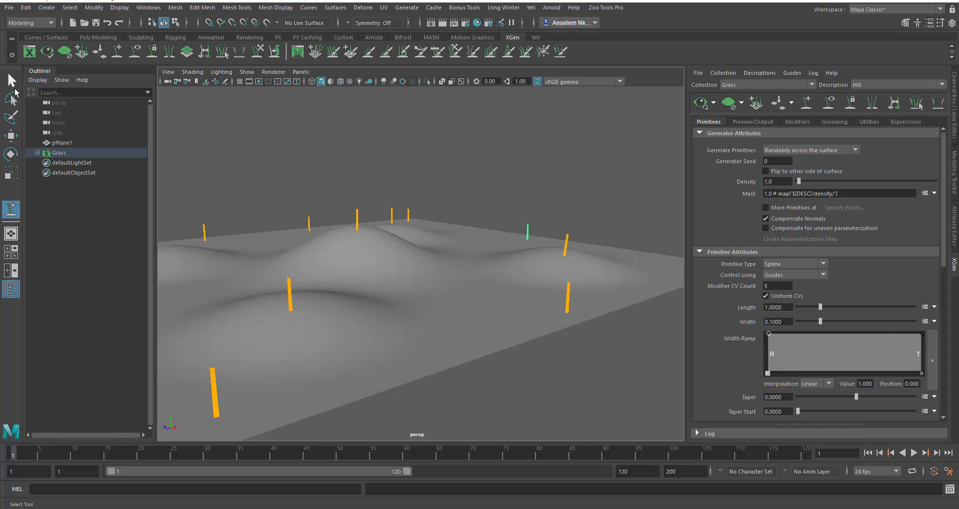
# - Select a single guide on the flat ground near the plane's far edge and switch it to object mode
pyautogui.keyDown('alt'); pyautogui.moveTo(191, 199); pyautogui.dragTo(498, 305, button='right'); pyautogui.keyUp('alt')
pyautogui.keyDown('alt'); pyautogui.moveTo(498, 305); pyautogui.dragTo(499, 265); pyautogui.keyUp('alt')
pyautogui.moveTo(286, 223); pyautogui.dragTo(316, 245)
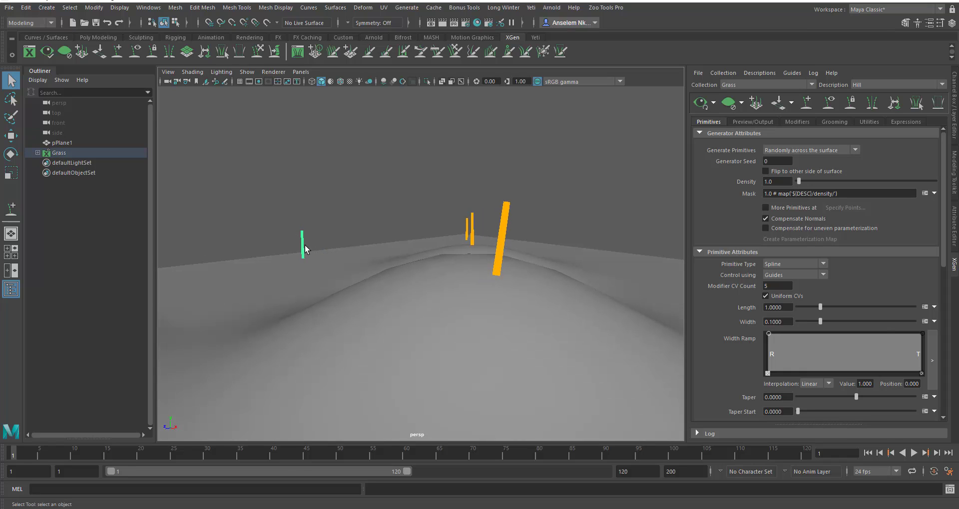
pyautogui.rightClick(303, 239)
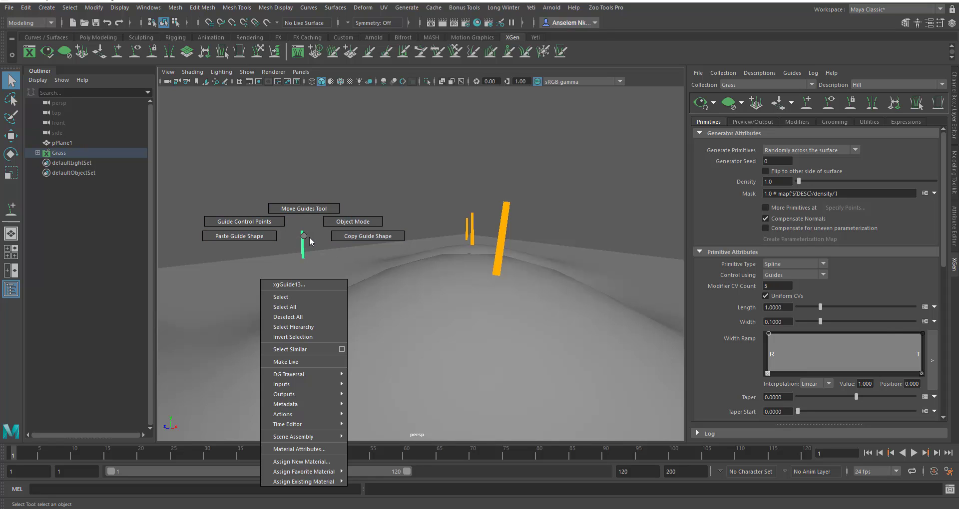
pyautogui.moveTo(306, 239); pyautogui.dragTo(356, 221, button='right')
pyautogui.click(357, 221)
pyautogui.keyDown('alt'); pyautogui.moveTo(357, 240); pyautogui.dragTo(382, 219, button='middle'); pyautogui.keyUp('alt')
pyautogui.keyDown('alt'); pyautogui.moveTo(382, 219); pyautogui.dragTo(316, 199, button='right'); pyautogui.keyUp('alt')
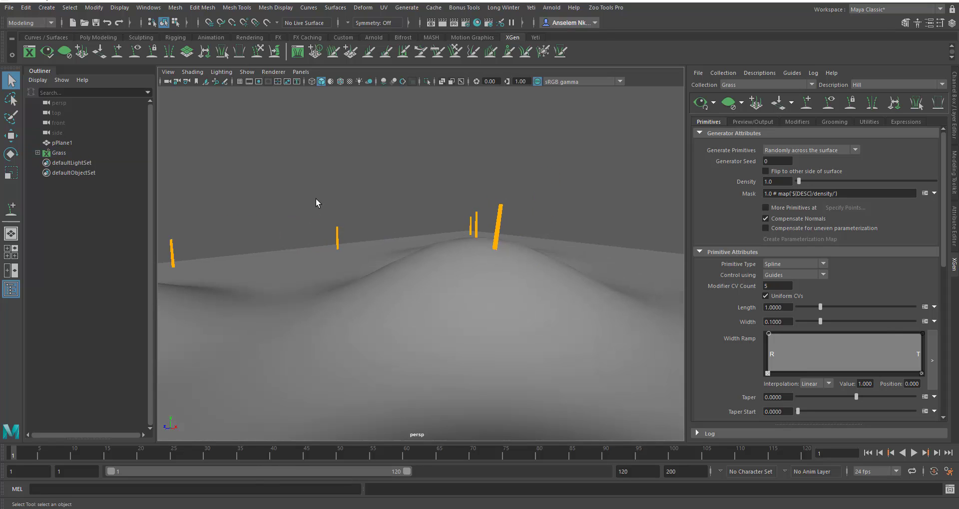
# - Activate the Sculpt Guides tool and bend the guide on the flat ground beyond the small hill
pyautogui.click(258, 49)
pyautogui.keyDown('alt'); pyautogui.moveTo(469, 283); pyautogui.dragTo(432, 304); pyautogui.keyUp('alt')
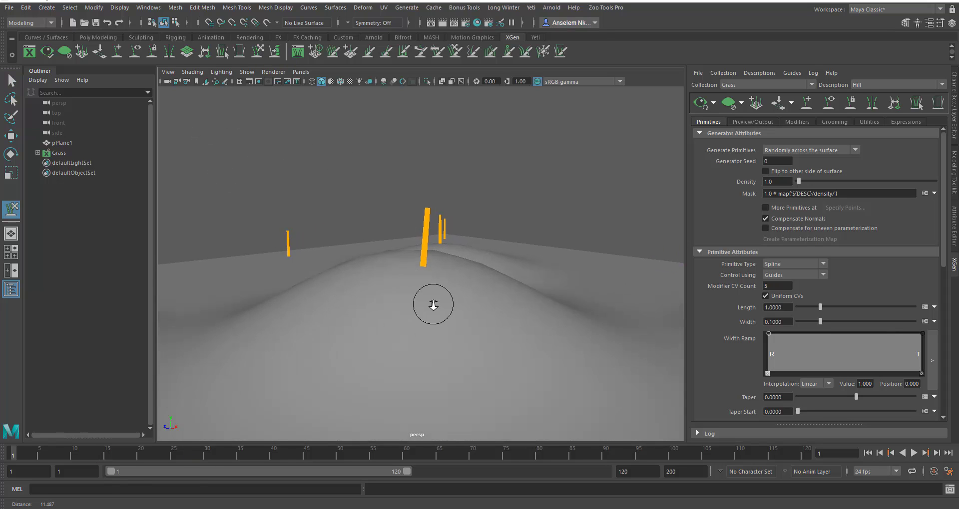
pyautogui.keyDown('alt'); pyautogui.moveTo(432, 304); pyautogui.dragTo(401, 287, button='right'); pyautogui.keyUp('alt')
pyautogui.moveTo(446, 294)
pyautogui.mouseDown()
pyautogui.moveTo(488, 313)
pyautogui.moveTo(417, 306)
pyautogui.moveTo(334, 325)
pyautogui.moveTo(524, 377)
pyautogui.moveTo(458, 332)
pyautogui.moveTo(447, 291)
pyautogui.mouseUp()
pyautogui.moveTo(445, 285)
pyautogui.keyDown('alt'); pyautogui.mouseDown(button='middle')
pyautogui.moveTo(369, 279)
pyautogui.moveTo(349, 293)
pyautogui.mouseUp(button='middle'); pyautogui.keyUp('alt')
pyautogui.keyDown('alt'); pyautogui.moveTo(468, 284); pyautogui.dragTo(406, 294); pyautogui.keyUp('alt')
pyautogui.keyDown('alt'); pyautogui.moveTo(506, 295); pyautogui.dragTo(488, 260, button='middle'); pyautogui.keyUp('alt')
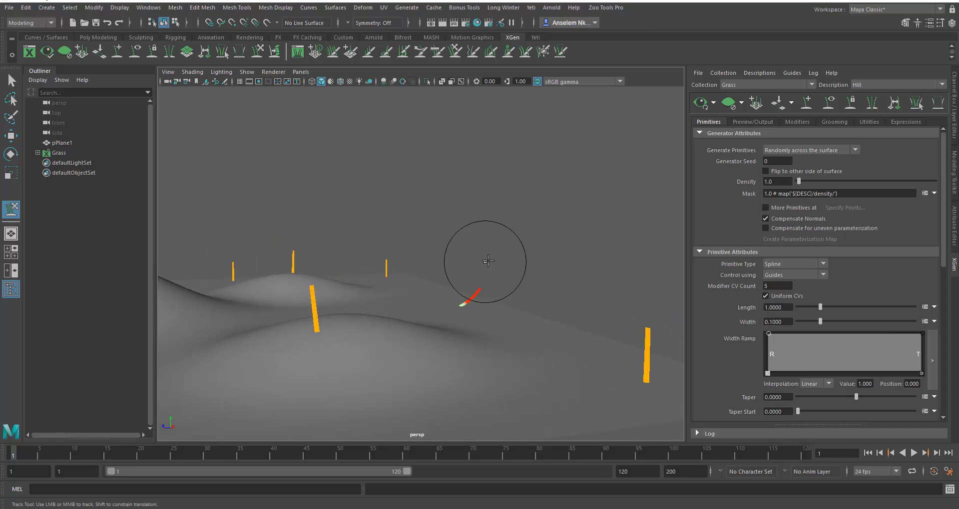
pyautogui.moveTo(483, 274); pyautogui.dragTo(470, 260)
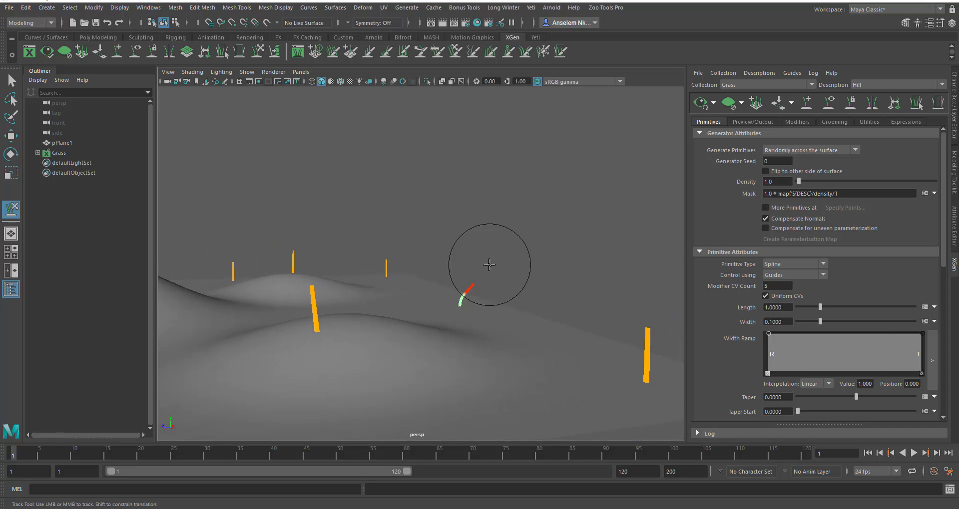
# - Bend the straight guide near the plane's edge and refine the curve of the guide already bent
pyautogui.keyDown('alt'); pyautogui.moveTo(655, 332); pyautogui.dragTo(606, 316, button='middle'); pyautogui.keyUp('alt')
pyautogui.moveTo(569, 304)
pyautogui.mouseDown()
pyautogui.moveTo(578, 280)
pyautogui.moveTo(604, 301)
pyautogui.mouseUp()
pyautogui.moveTo(463, 260)
pyautogui.keyDown('alt'); pyautogui.mouseDown()
pyautogui.moveTo(467, 327)
pyautogui.moveTo(421, 338)
pyautogui.mouseUp(); pyautogui.keyUp('alt')
pyautogui.keyDown('alt'); pyautogui.moveTo(413, 342); pyautogui.dragTo(391, 348, button='middle'); pyautogui.keyUp('alt')
pyautogui.moveTo(555, 300)
pyautogui.mouseDown()
pyautogui.moveTo(583, 298)
pyautogui.moveTo(551, 296)
pyautogui.moveTo(545, 285)
pyautogui.moveTo(564, 292)
pyautogui.mouseUp()
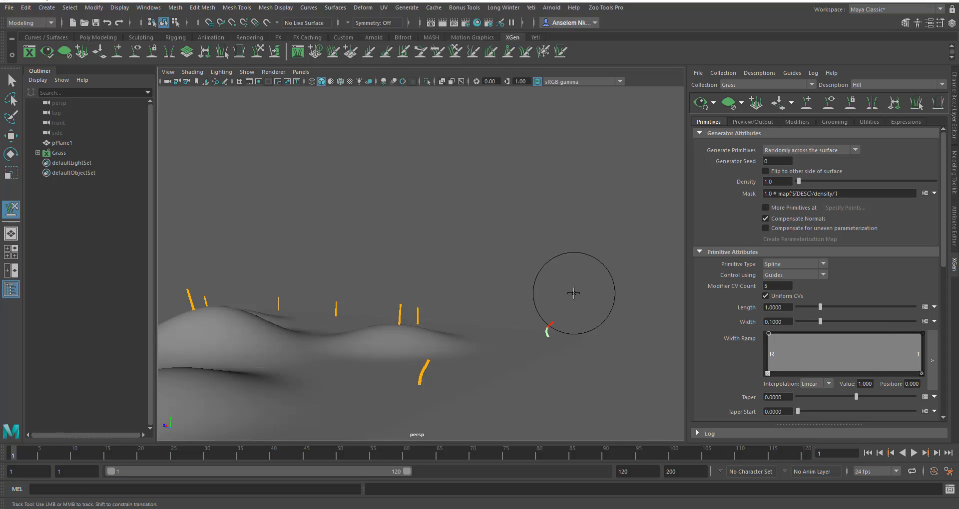
pyautogui.click(10, 81)
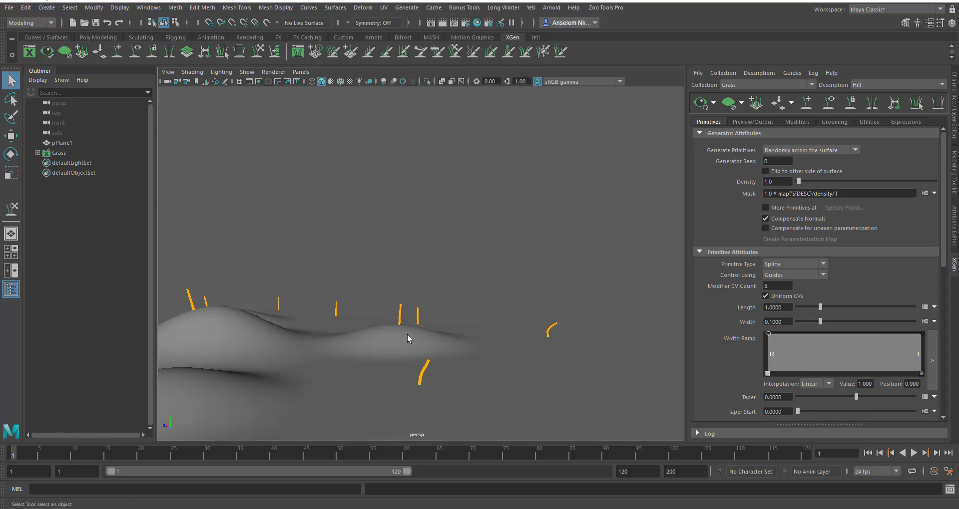
pyautogui.click(401, 320)
pyautogui.keyDown('alt'); pyautogui.moveTo(402, 320); pyautogui.dragTo(422, 320, button='middle'); pyautogui.keyUp('alt')
pyautogui.click(258, 51)
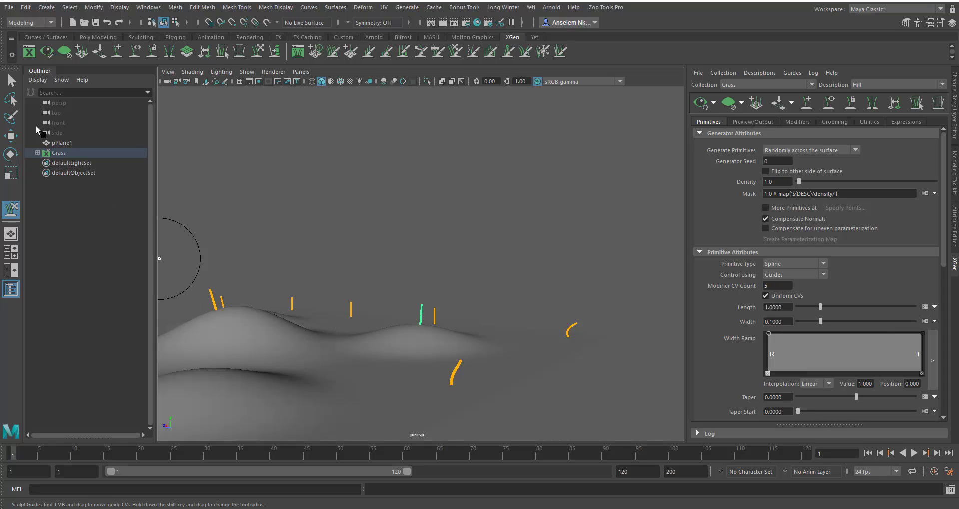
pyautogui.click(10, 77)
pyautogui.click(574, 274)
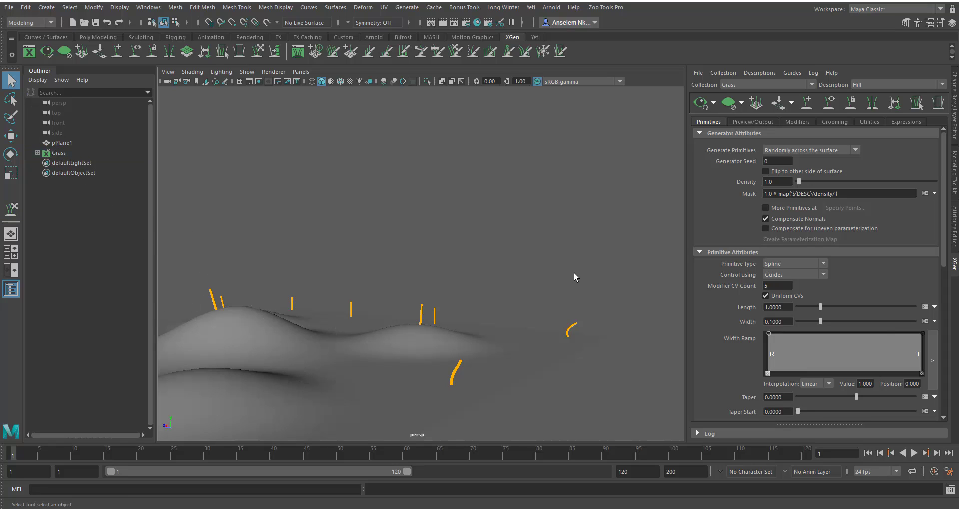
# - Return to the Sculpt Guides tool and bend the guide on the nearest hill
pyautogui.click(255, 52)
pyautogui.moveTo(467, 324)
pyautogui.keyDown('alt'); pyautogui.mouseDown()
pyautogui.moveTo(395, 337)
pyautogui.moveTo(478, 317)
pyautogui.mouseUp(); pyautogui.keyUp('alt')
pyautogui.keyDown('alt'); pyautogui.moveTo(478, 317); pyautogui.dragTo(574, 300, button='middle'); pyautogui.keyUp('alt')
pyautogui.keyDown('alt'); pyautogui.moveTo(574, 300); pyautogui.dragTo(453, 388, button='right'); pyautogui.keyUp('alt')
pyautogui.keyDown('alt'); pyautogui.moveTo(388, 347); pyautogui.dragTo(452, 319, button='middle'); pyautogui.keyUp('alt')
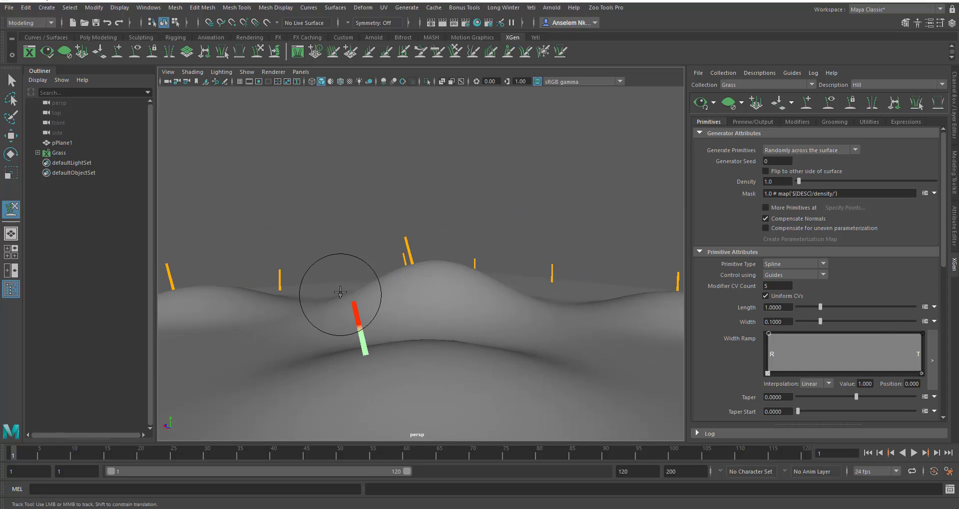
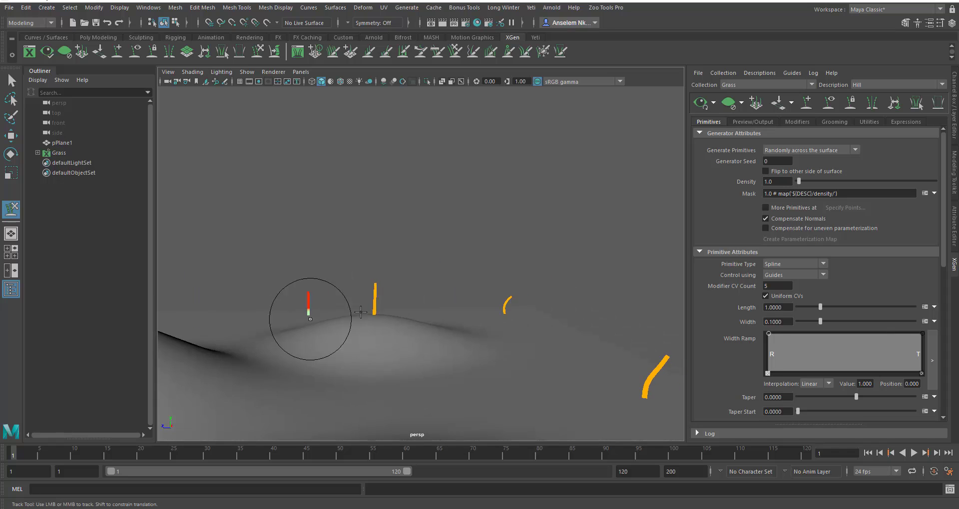
pyautogui.keyDown('alt'); pyautogui.moveTo(360, 349); pyautogui.dragTo(233, 270, button='right'); pyautogui.keyUp('alt')
# - Curve the upright guides on the flat ground beside the low hill and along the plane's side edge
pyautogui.keyDown('alt'); pyautogui.moveTo(233, 269); pyautogui.dragTo(355, 306); pyautogui.keyUp('alt')
pyautogui.keyDown('alt'); pyautogui.moveTo(388, 304); pyautogui.dragTo(502, 321, button='middle'); pyautogui.keyUp('alt')
pyautogui.keyDown('alt'); pyautogui.moveTo(305, 320); pyautogui.dragTo(380, 320, button='right'); pyautogui.keyUp('alt')
pyautogui.keyDown('alt'); pyautogui.moveTo(380, 320); pyautogui.dragTo(529, 209, button='middle'); pyautogui.keyUp('alt')
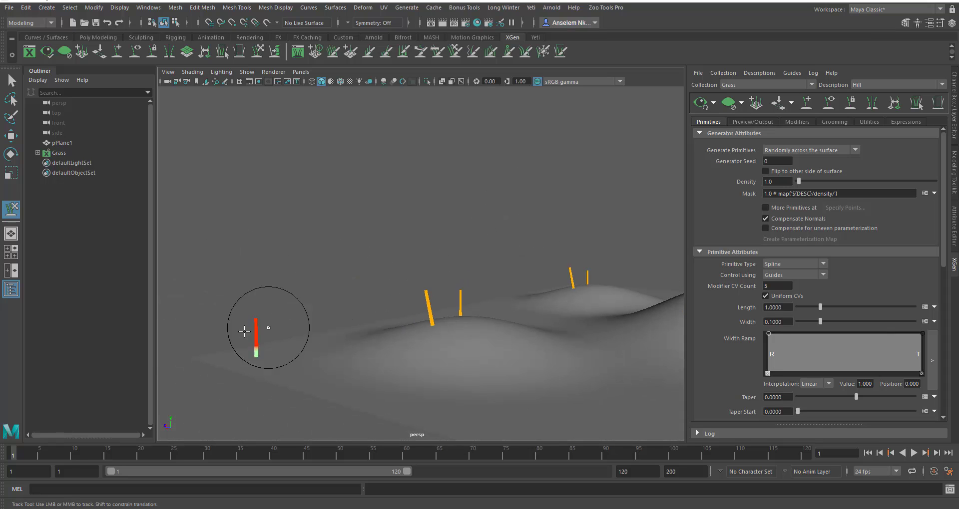
pyautogui.moveTo(268, 328)
pyautogui.mouseDown()
pyautogui.moveTo(244, 297)
pyautogui.moveTo(222, 313)
pyautogui.moveTo(336, 315)
pyautogui.moveTo(420, 334)
pyautogui.moveTo(374, 274)
pyautogui.mouseUp()
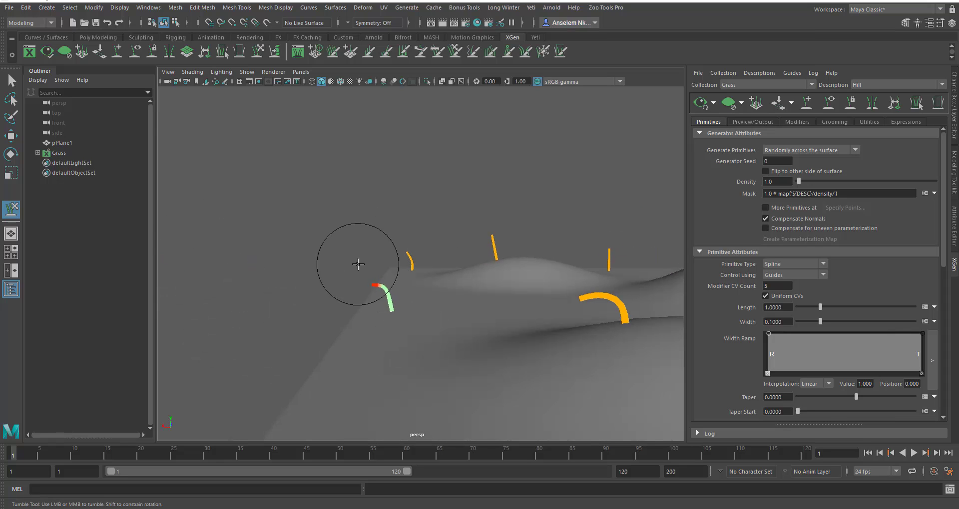
pyautogui.keyDown('alt'); pyautogui.moveTo(461, 304); pyautogui.dragTo(283, 314); pyautogui.keyUp('alt')
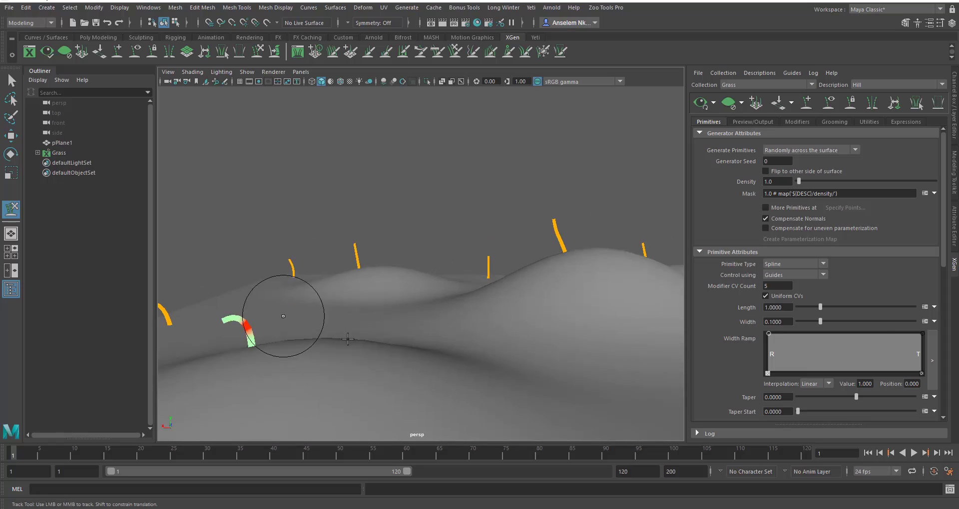
# - Bend the straight guides standing on the flat ground on the opposite side of the plane
pyautogui.keyDown('alt'); pyautogui.moveTo(282, 315); pyautogui.dragTo(273, 281, button='right'); pyautogui.keyUp('alt')
pyautogui.keyDown('alt'); pyautogui.moveTo(456, 313); pyautogui.dragTo(377, 349); pyautogui.keyUp('alt')
pyautogui.keyDown('alt'); pyautogui.moveTo(300, 305); pyautogui.dragTo(568, 437, button='right'); pyautogui.keyUp('alt')
pyautogui.keyDown('alt'); pyautogui.moveTo(487, 392); pyautogui.dragTo(481, 242, button='middle'); pyautogui.keyUp('alt')
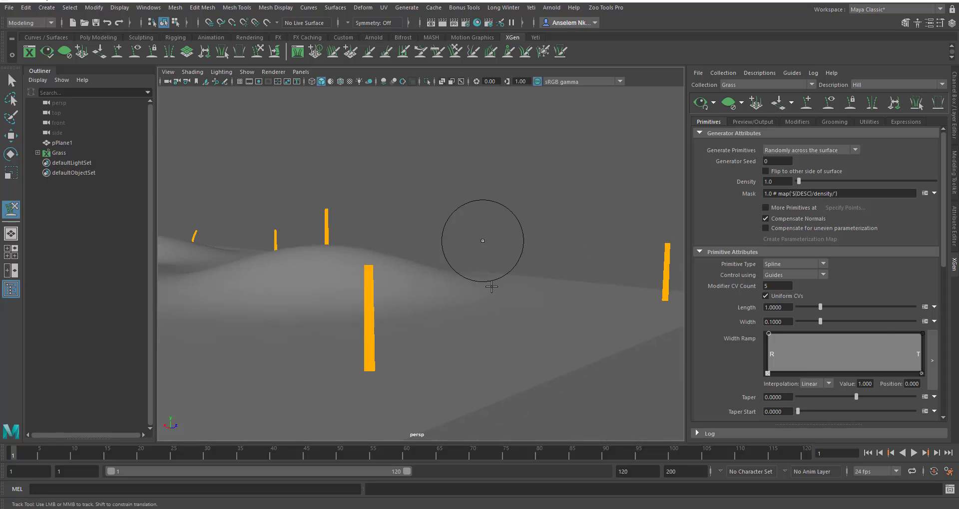
pyautogui.keyDown('alt'); pyautogui.moveTo(522, 297); pyautogui.dragTo(485, 285); pyautogui.keyUp('alt')
pyautogui.keyDown('alt'); pyautogui.moveTo(538, 301); pyautogui.dragTo(496, 305, button='middle'); pyautogui.keyUp('alt')
pyautogui.moveTo(579, 238)
pyautogui.mouseDown()
pyautogui.moveTo(619, 242)
pyautogui.moveTo(627, 263)
pyautogui.moveTo(589, 253)
pyautogui.moveTo(627, 255)
pyautogui.moveTo(628, 269)
pyautogui.moveTo(622, 254)
pyautogui.mouseUp()
# - Sculpt curves into the guides close to the plane's far corner
pyautogui.keyDown('alt'); pyautogui.moveTo(354, 232); pyautogui.dragTo(447, 304, button='middle'); pyautogui.keyUp('alt')
pyautogui.moveTo(447, 304)
pyautogui.keyDown('alt'); pyautogui.mouseDown()
pyautogui.moveTo(381, 315)
pyautogui.moveTo(398, 323)
pyautogui.moveTo(399, 308)
pyautogui.moveTo(482, 306)
pyautogui.mouseUp(); pyautogui.keyUp('alt')
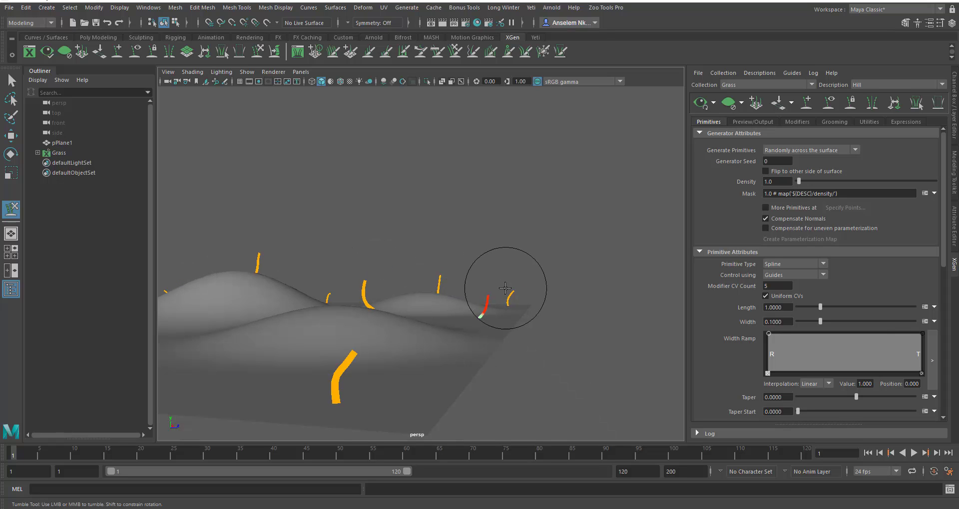
pyautogui.keyDown('alt'); pyautogui.moveTo(409, 344); pyautogui.dragTo(488, 335); pyautogui.keyUp('alt')
pyautogui.keyDown('alt'); pyautogui.moveTo(488, 334); pyautogui.dragTo(436, 327, button='middle'); pyautogui.keyUp('alt')
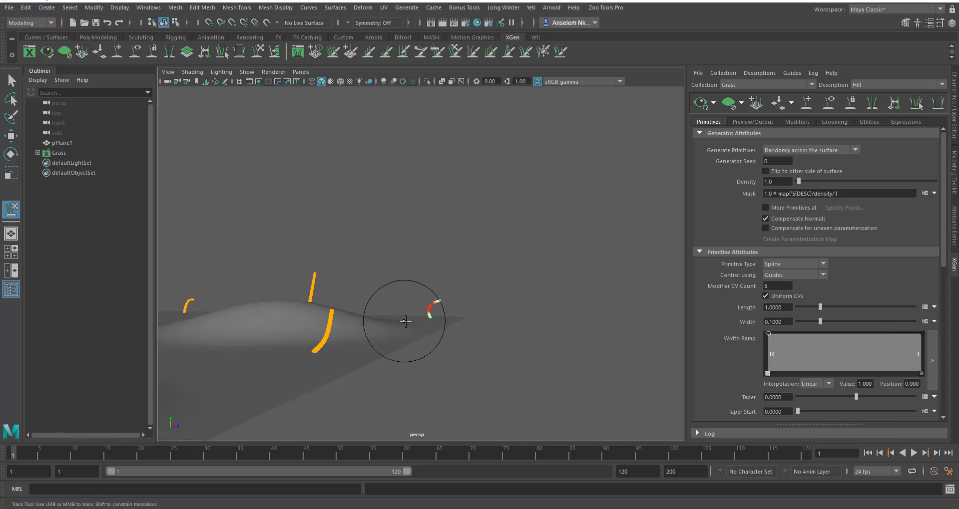
# - Bend the remaining straight guide on the flat ground just past the small hill
pyautogui.keyDown('alt'); pyautogui.moveTo(451, 360); pyautogui.dragTo(442, 435); pyautogui.keyUp('alt')
pyautogui.keyDown('alt'); pyautogui.moveTo(441, 434); pyautogui.dragTo(630, 448, button='right'); pyautogui.keyUp('alt')
pyautogui.keyDown('alt'); pyautogui.moveTo(328, 306); pyautogui.dragTo(343, 293, button='middle'); pyautogui.keyUp('alt')
pyautogui.moveTo(284, 329)
pyautogui.mouseDown()
pyautogui.moveTo(225, 316)
pyautogui.moveTo(214, 301)
pyautogui.moveTo(443, 359)
pyautogui.moveTo(391, 366)
pyautogui.moveTo(524, 375)
pyautogui.moveTo(481, 285)
pyautogui.moveTo(524, 312)
pyautogui.mouseUp()
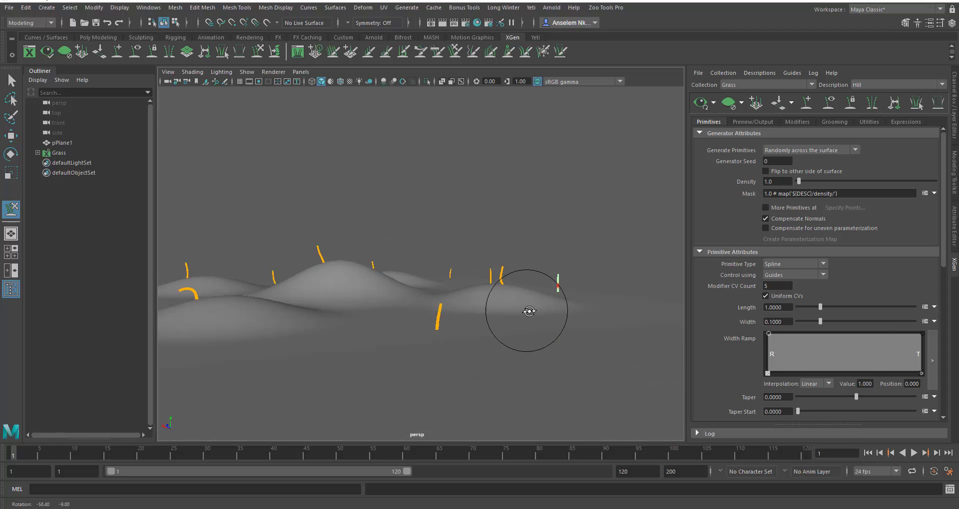
pyautogui.keyDown('alt'); pyautogui.moveTo(524, 313); pyautogui.dragTo(435, 328, button='middle'); pyautogui.keyUp('alt')
pyautogui.keyDown('alt'); pyautogui.moveTo(435, 327); pyautogui.dragTo(569, 406, button='right'); pyautogui.keyUp('alt')
pyautogui.keyDown('alt'); pyautogui.moveTo(570, 407); pyautogui.dragTo(445, 306, button='middle'); pyautogui.keyUp('alt')
pyautogui.keyDown('alt'); pyautogui.moveTo(446, 306); pyautogui.dragTo(457, 309, button='right'); pyautogui.keyUp('alt')
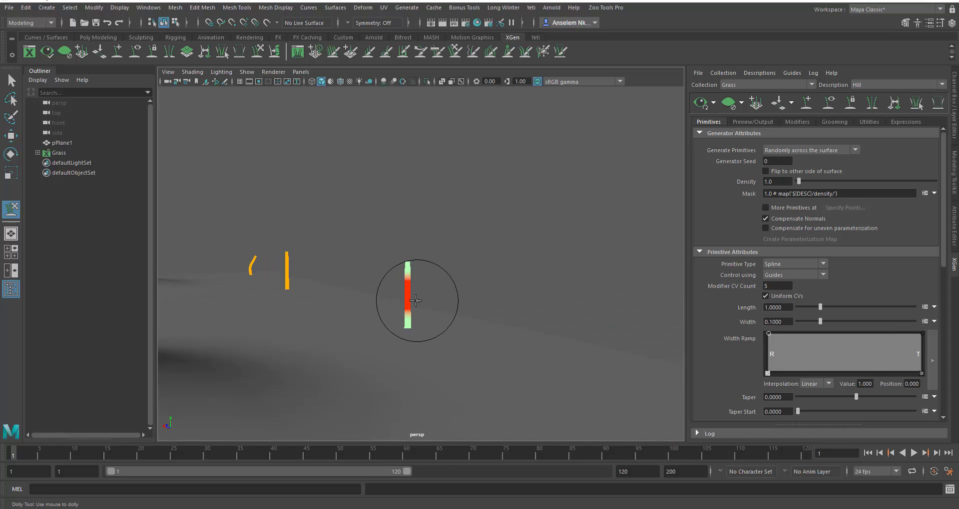
pyautogui.moveTo(417, 301); pyautogui.dragTo(385, 290)
pyautogui.keyDown('alt'); pyautogui.moveTo(281, 284); pyautogui.dragTo(197, 289); pyautogui.keyUp('alt')
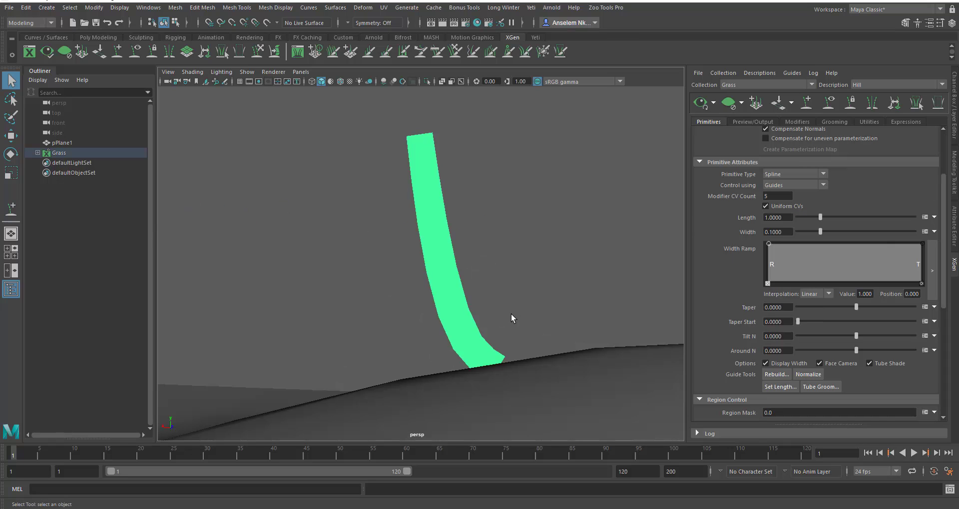
# - Check the control points of the curved guide on the hill, and return to object mode with the guide selected
pyautogui.keyDown('alt'); pyautogui.moveTo(508, 300); pyautogui.dragTo(453, 298); pyautogui.keyUp('alt')
pyautogui.keyDown('alt'); pyautogui.moveTo(453, 298); pyautogui.dragTo(438, 320, button='right'); pyautogui.keyUp('alt')
pyautogui.moveTo(427, 215); pyautogui.dragTo(346, 200, button='right')
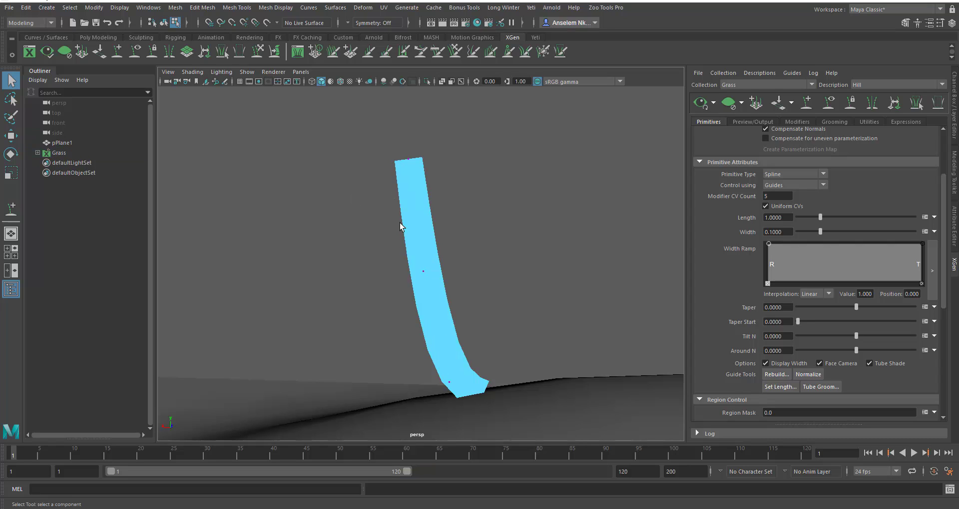
pyautogui.keyDown('alt'); pyautogui.moveTo(460, 264); pyautogui.dragTo(448, 253, button='middle'); pyautogui.keyUp('alt')
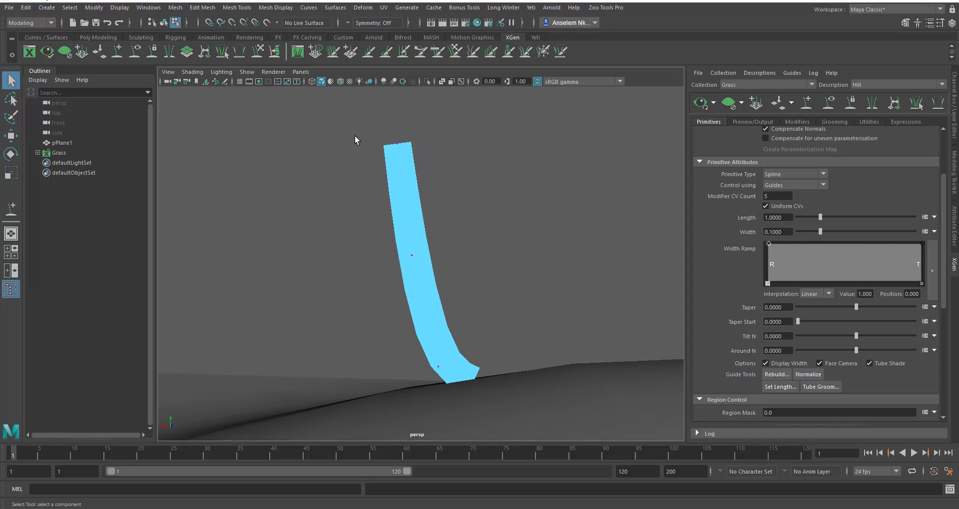
pyautogui.moveTo(401, 165); pyautogui.dragTo(450, 156, button='right')
pyautogui.click(447, 228)
pyautogui.click(418, 224)
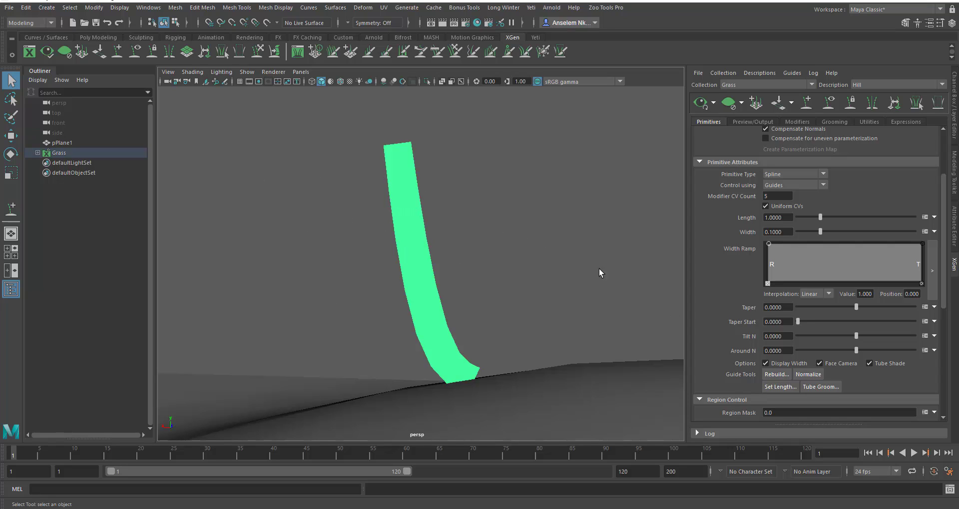
# - Rebuild the selected guide with a CV count of 10 and display its control points
pyautogui.click(777, 375)
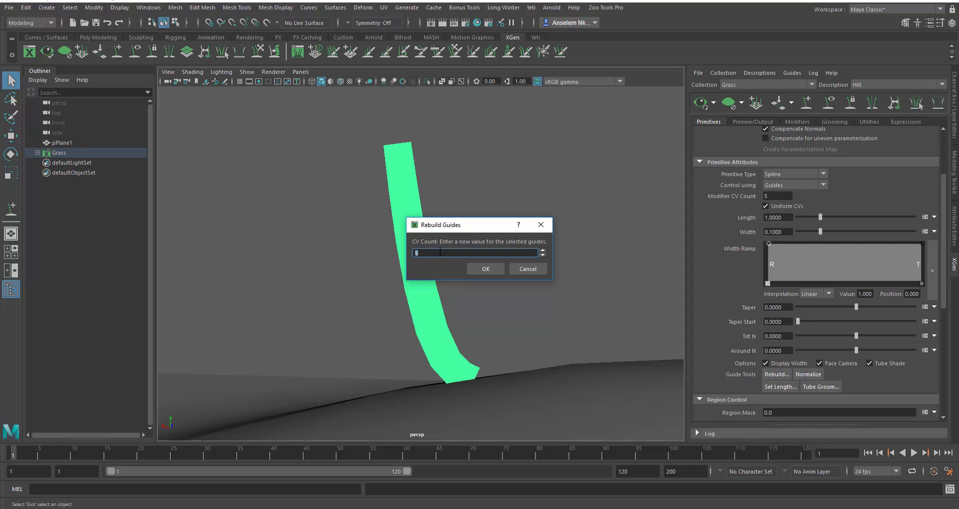
pyautogui.click(480, 273)
pyautogui.keyDown('alt'); pyautogui.moveTo(463, 288); pyautogui.dragTo(400, 203); pyautogui.keyUp('alt')
pyautogui.moveTo(402, 201); pyautogui.dragTo(316, 187, button='right')
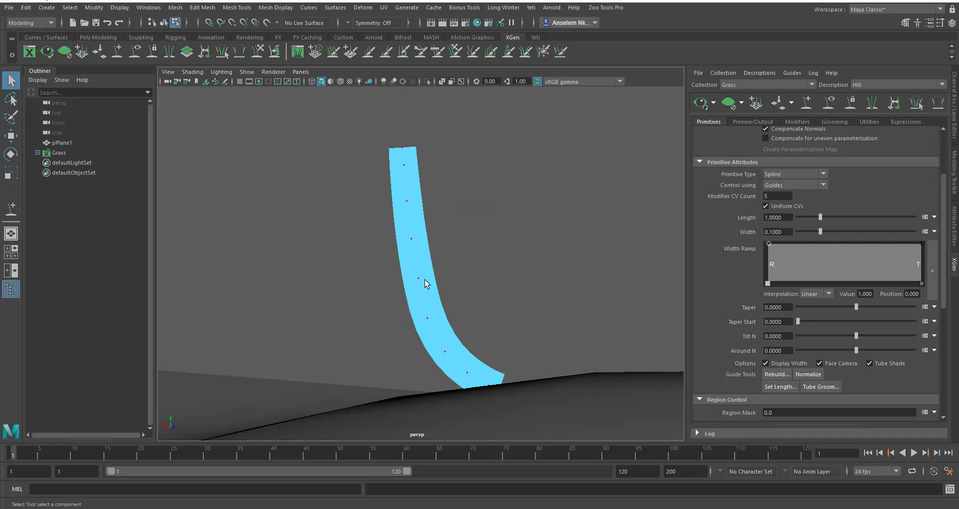
pyautogui.keyDown('alt'); pyautogui.moveTo(377, 280); pyautogui.dragTo(403, 293); pyautogui.keyUp('alt')
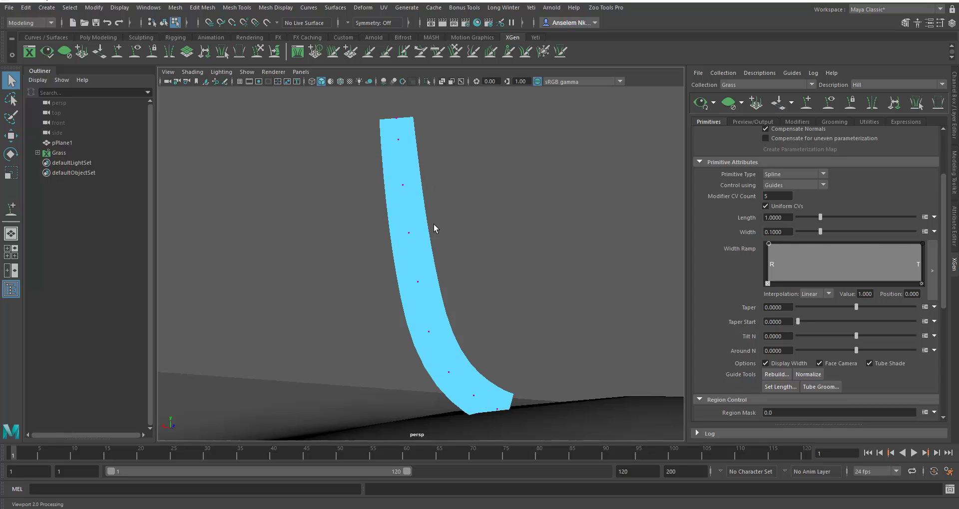
pyautogui.keyDown('alt'); pyautogui.moveTo(434, 226); pyautogui.dragTo(394, 180); pyautogui.keyUp('alt')
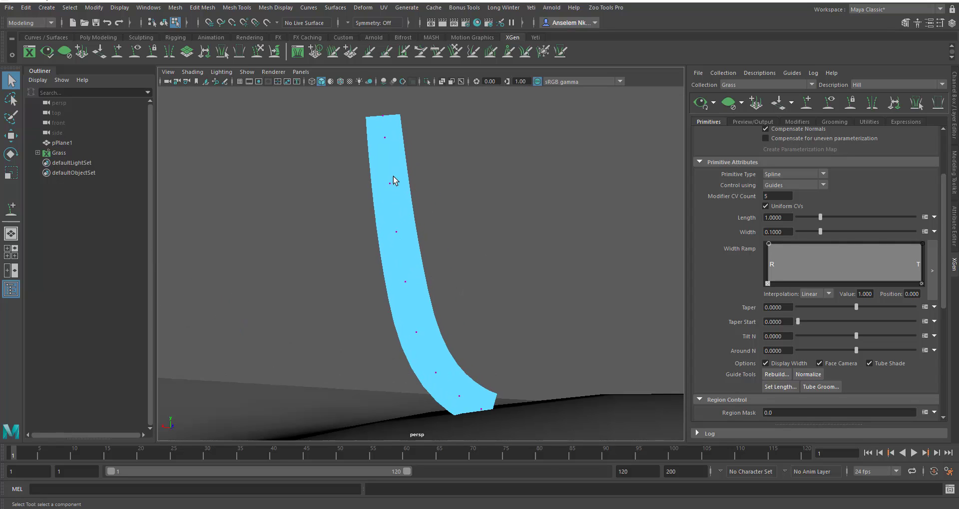
# - Undo the control point selection and the guide's rebuild to 10 CVs
pyautogui.rightClick(393, 173)
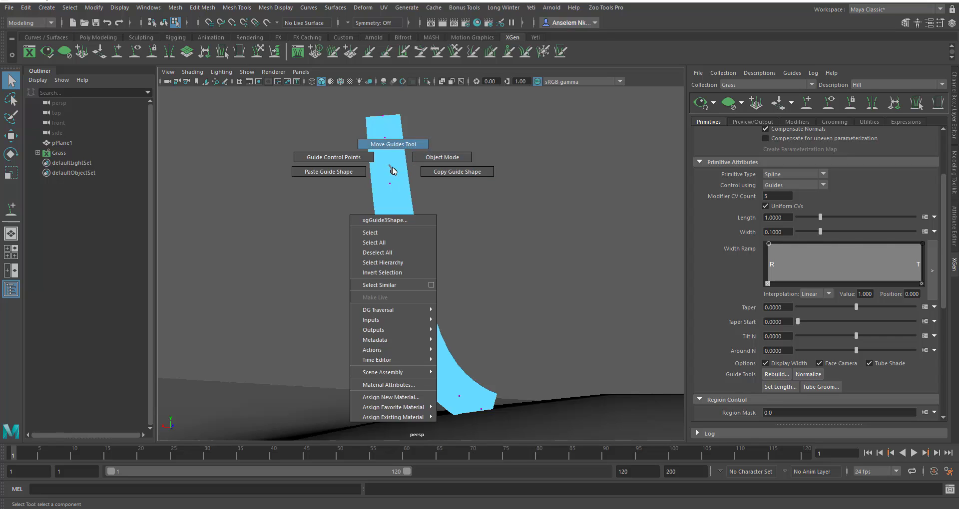
pyautogui.moveTo(392, 167); pyautogui.dragTo(393, 172, button='right')
pyautogui.keyDown('alt'); pyautogui.moveTo(418, 257); pyautogui.dragTo(347, 228); pyautogui.keyUp('alt')
pyautogui.hotkey('ctrl', 'z')
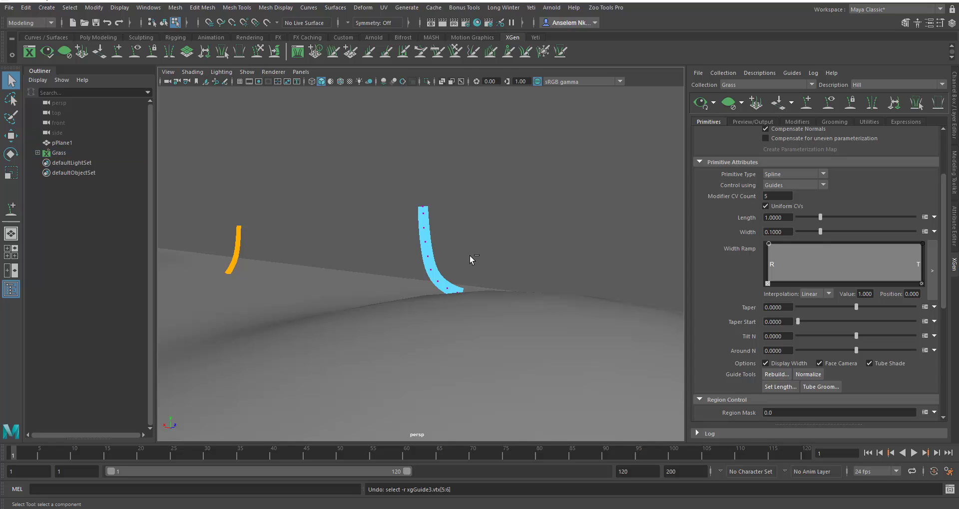
pyautogui.hotkey('ctrl', 'z')
pyautogui.hotkey('ctrl', 'z')
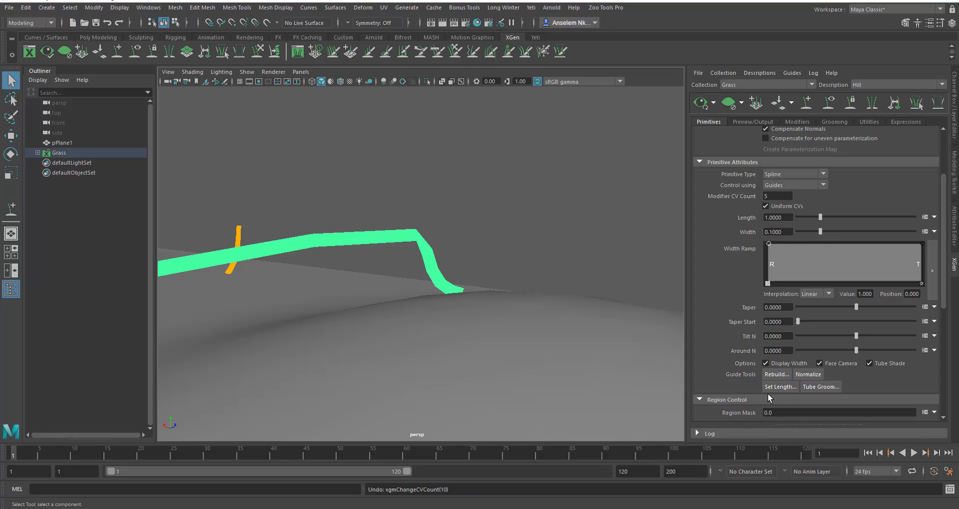
# - Rebuild the overstretched guide on the hill and sculpt its middle section slightly upward
pyautogui.click(775, 375)
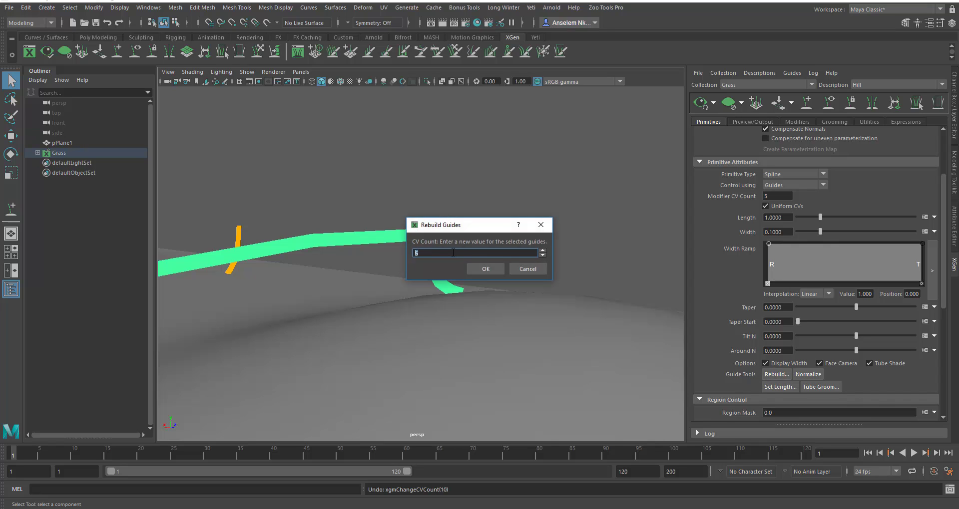
pyautogui.click(486, 270)
pyautogui.keyDown('alt'); pyautogui.moveTo(485, 271); pyautogui.dragTo(321, 333); pyautogui.keyUp('alt')
pyautogui.keyDown('alt'); pyautogui.moveTo(321, 334); pyautogui.dragTo(460, 391, button='right'); pyautogui.keyUp('alt')
pyautogui.keyDown('alt'); pyautogui.moveTo(460, 391); pyautogui.dragTo(496, 338, button='middle'); pyautogui.keyUp('alt')
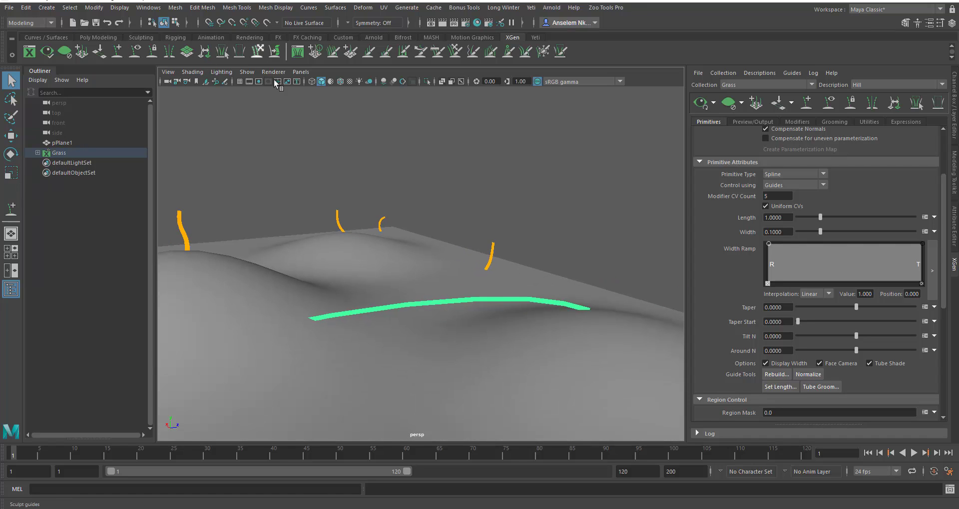
pyautogui.click(258, 51)
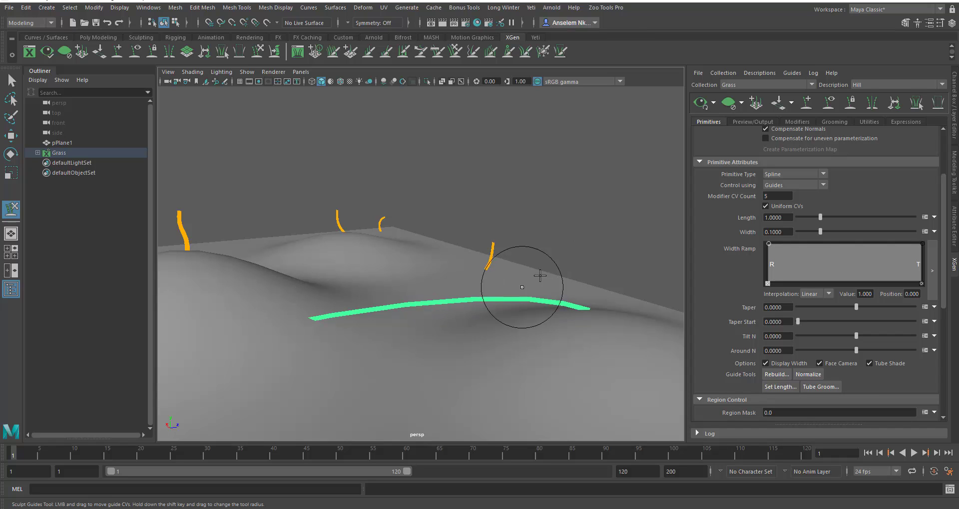
pyautogui.moveTo(467, 293)
pyautogui.mouseDown()
pyautogui.moveTo(508, 289)
pyautogui.moveTo(513, 278)
pyautogui.moveTo(484, 290)
pyautogui.mouseUp()
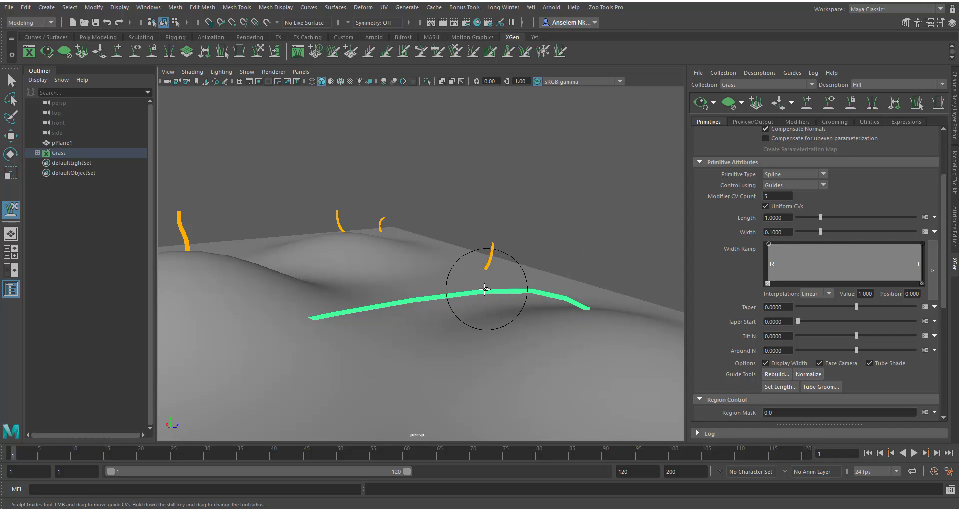
# - Scale the overstretched guide down uniformly to a short blade rooted on the hill
pyautogui.click(11, 173)
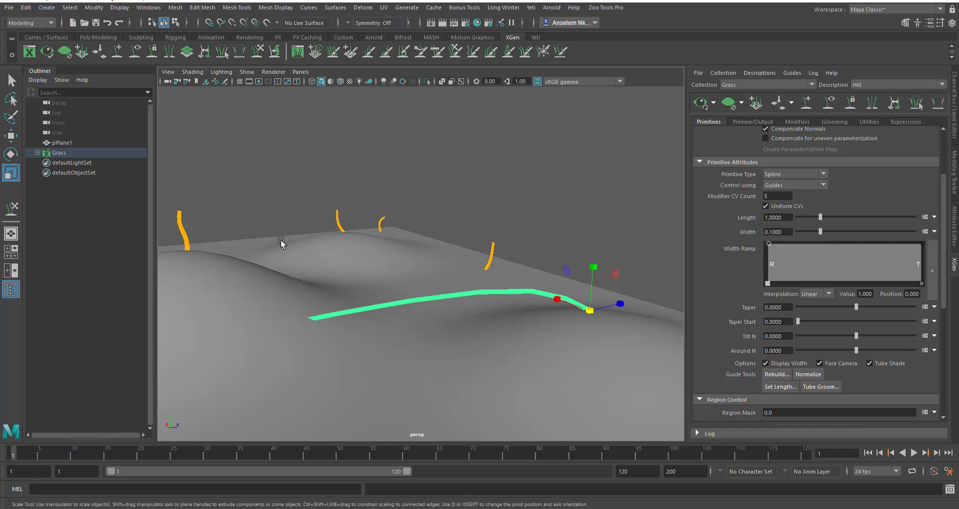
pyautogui.moveTo(588, 307); pyautogui.dragTo(255, 310)
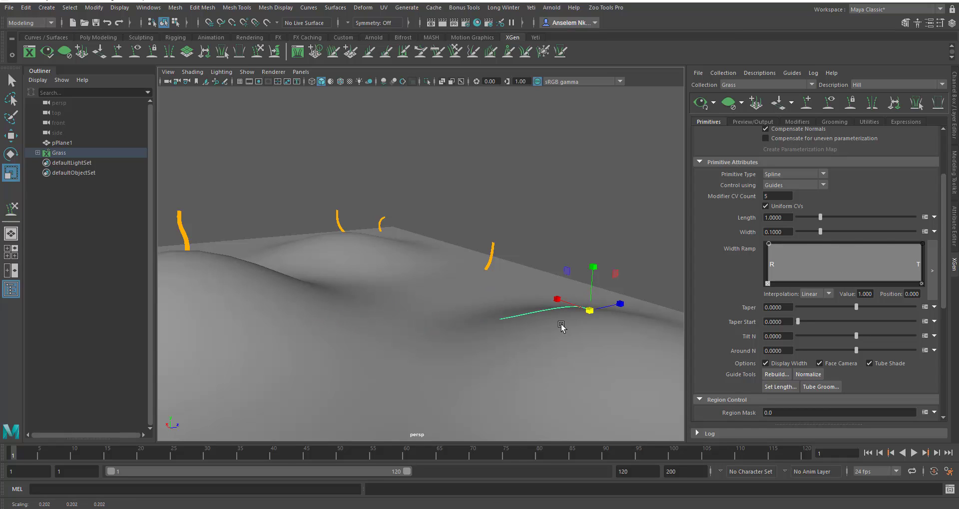
pyautogui.moveTo(531, 324)
pyautogui.keyDown('alt'); pyautogui.mouseDown()
pyautogui.moveTo(451, 319)
pyautogui.moveTo(405, 343)
pyautogui.mouseUp(); pyautogui.keyUp('alt')
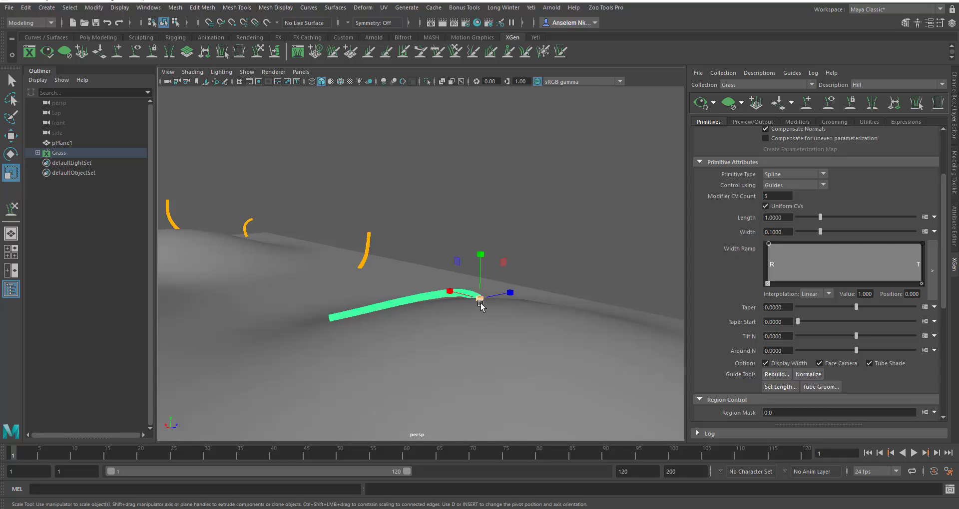
pyautogui.moveTo(480, 303); pyautogui.dragTo(392, 312)
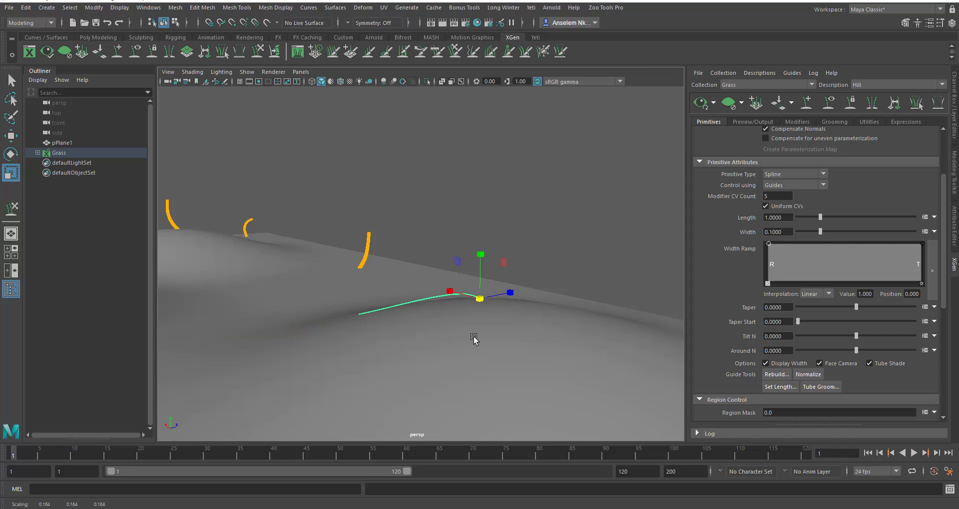
# - Sculpt the shortened guide upright so it rises from the hill in a gentle curve
pyautogui.click(14, 212)
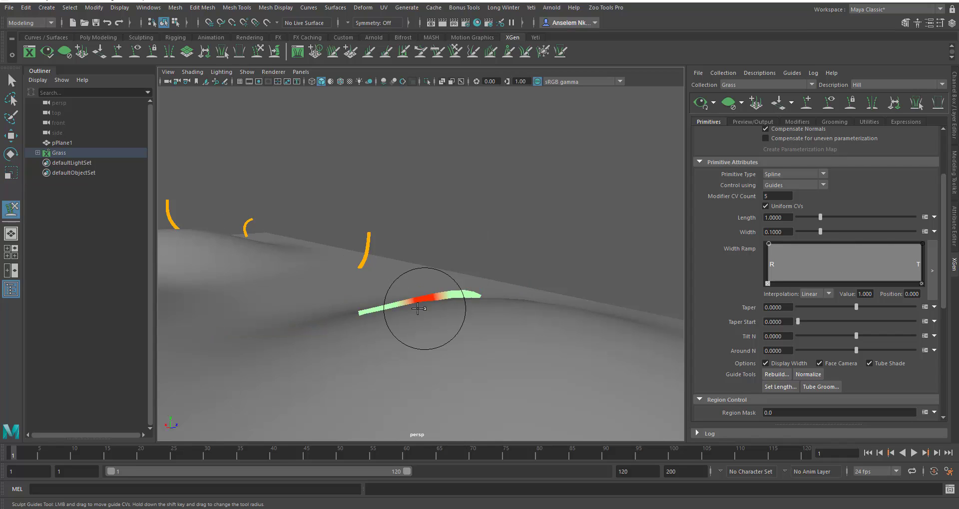
pyautogui.moveTo(387, 305); pyautogui.dragTo(422, 248)
pyautogui.moveTo(379, 286)
pyautogui.mouseDown()
pyautogui.moveTo(433, 278)
pyautogui.moveTo(407, 268)
pyautogui.moveTo(449, 279)
pyautogui.moveTo(460, 267)
pyautogui.moveTo(450, 225)
pyautogui.mouseUp()
# - Compare the size and shape of the reshaped guide with the other guides across the plane
pyautogui.keyDown('alt'); pyautogui.moveTo(489, 271); pyautogui.dragTo(536, 256, button='middle'); pyautogui.keyUp('alt')
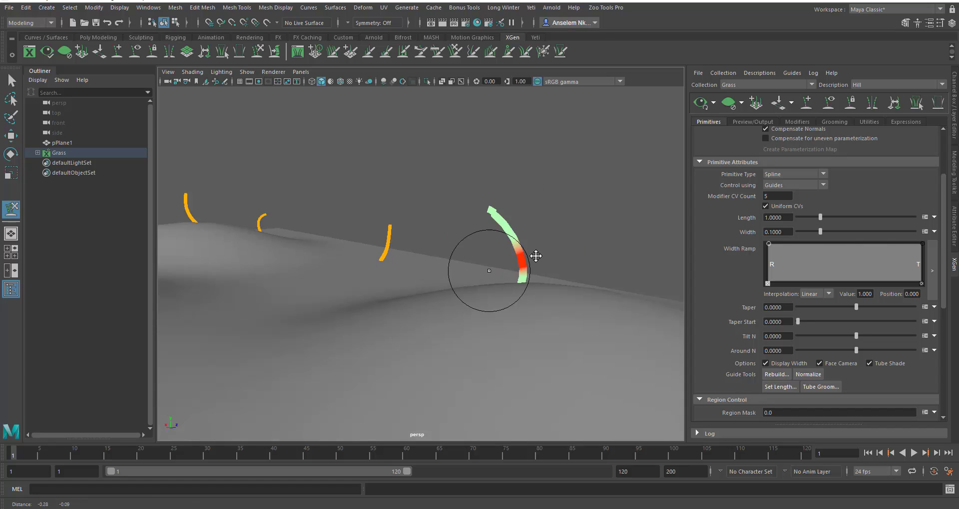
pyautogui.keyDown('alt'); pyautogui.moveTo(536, 256); pyautogui.dragTo(417, 280, button='right'); pyautogui.keyUp('alt')
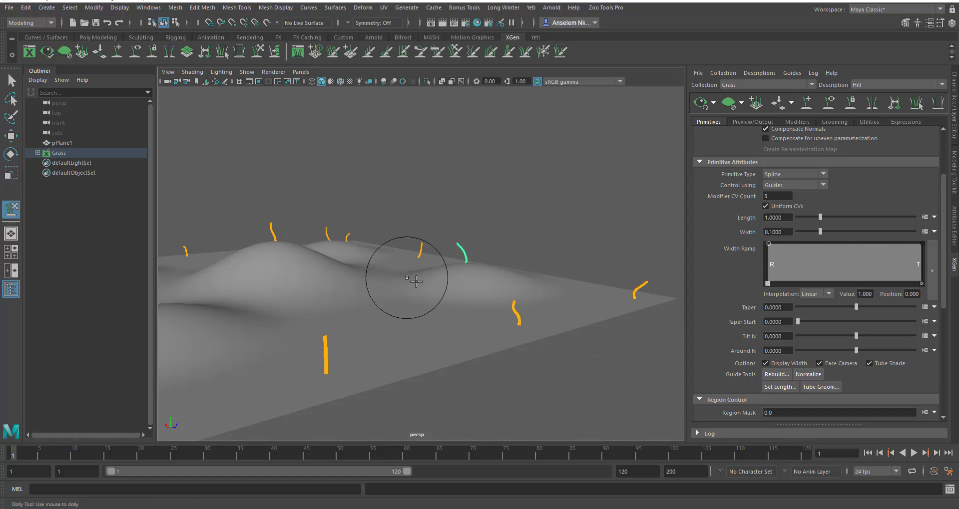
pyautogui.moveTo(417, 280)
pyautogui.keyDown('alt'); pyautogui.mouseDown()
pyautogui.moveTo(372, 299)
pyautogui.moveTo(414, 322)
pyautogui.mouseUp(); pyautogui.keyUp('alt')
pyautogui.moveTo(414, 322)
pyautogui.keyDown('alt'); pyautogui.mouseDown(button='right')
pyautogui.moveTo(392, 317)
pyautogui.moveTo(383, 300)
pyautogui.mouseUp(button='right'); pyautogui.keyUp('alt')
pyautogui.keyDown('alt'); pyautogui.moveTo(383, 300); pyautogui.dragTo(485, 257, button='middle'); pyautogui.keyUp('alt')
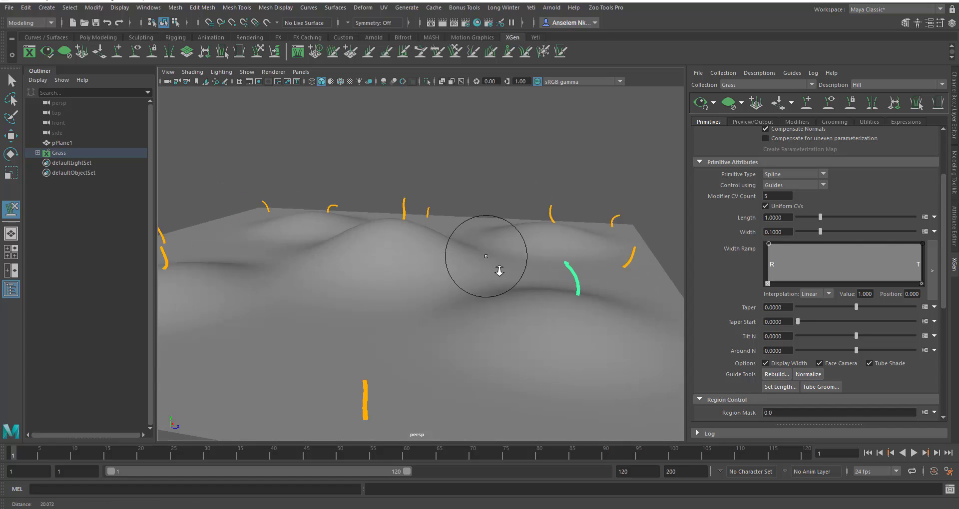
pyautogui.keyDown('alt'); pyautogui.moveTo(496, 269); pyautogui.dragTo(477, 212, button='right'); pyautogui.keyUp('alt')
pyautogui.keyDown('alt'); pyautogui.moveTo(477, 212); pyautogui.dragTo(512, 179, button='middle'); pyautogui.keyUp('alt')
pyautogui.click(13, 82)
pyautogui.keyDown('alt'); pyautogui.moveTo(345, 270); pyautogui.dragTo(414, 283, button='middle'); pyautogui.keyUp('alt')
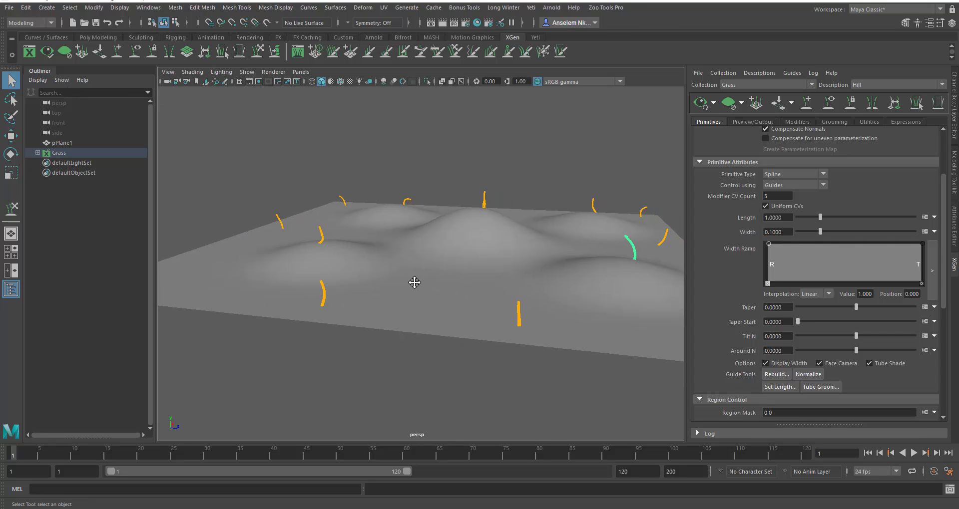
# - Sculpt the selected guide's upper part sideways so it bows out above the hill
pyautogui.keyDown('alt'); pyautogui.moveTo(549, 324); pyautogui.dragTo(534, 323); pyautogui.keyUp('alt')
pyautogui.keyDown('alt'); pyautogui.moveTo(535, 323); pyautogui.dragTo(592, 351, button='right'); pyautogui.keyUp('alt')
pyautogui.keyDown('alt'); pyautogui.moveTo(589, 345); pyautogui.dragTo(487, 333, button='middle'); pyautogui.keyUp('alt')
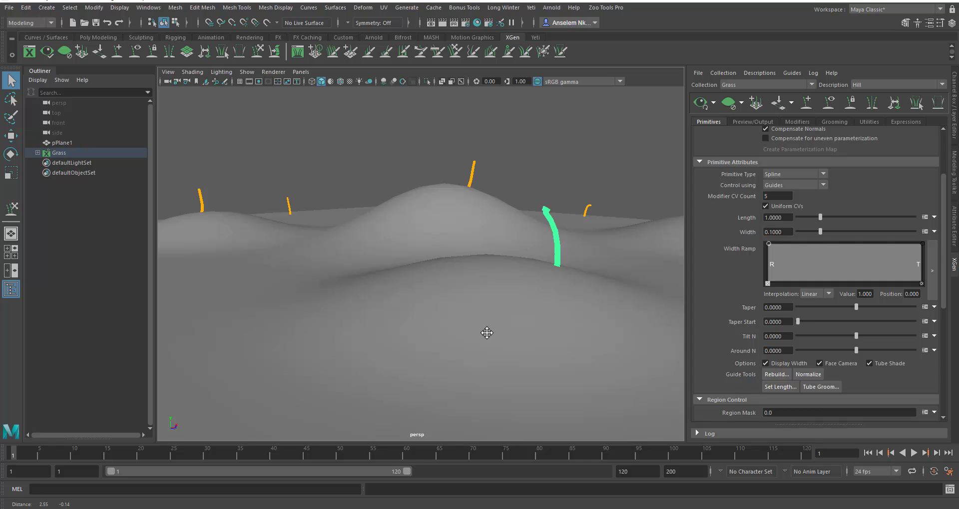
pyautogui.keyDown('alt'); pyautogui.moveTo(514, 321); pyautogui.dragTo(489, 296); pyautogui.keyUp('alt')
pyautogui.keyDown('alt'); pyautogui.moveTo(489, 296); pyautogui.dragTo(359, 215, button='middle'); pyautogui.keyUp('alt')
pyautogui.keyDown('alt'); pyautogui.moveTo(360, 216); pyautogui.dragTo(425, 229, button='right'); pyautogui.keyUp('alt')
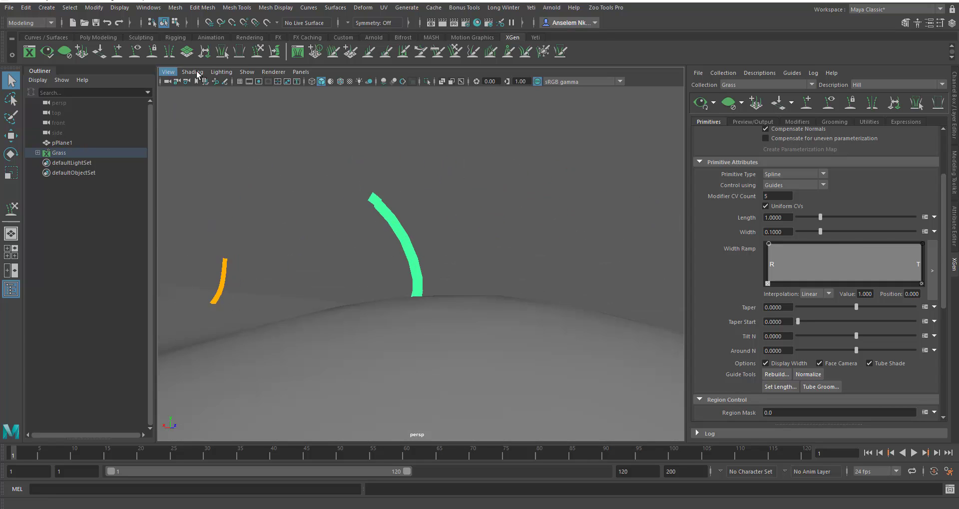
pyautogui.click(258, 51)
pyautogui.moveTo(369, 209)
pyautogui.mouseDown()
pyautogui.moveTo(358, 212)
pyautogui.moveTo(400, 204)
pyautogui.moveTo(394, 215)
pyautogui.moveTo(423, 195)
pyautogui.mouseUp()
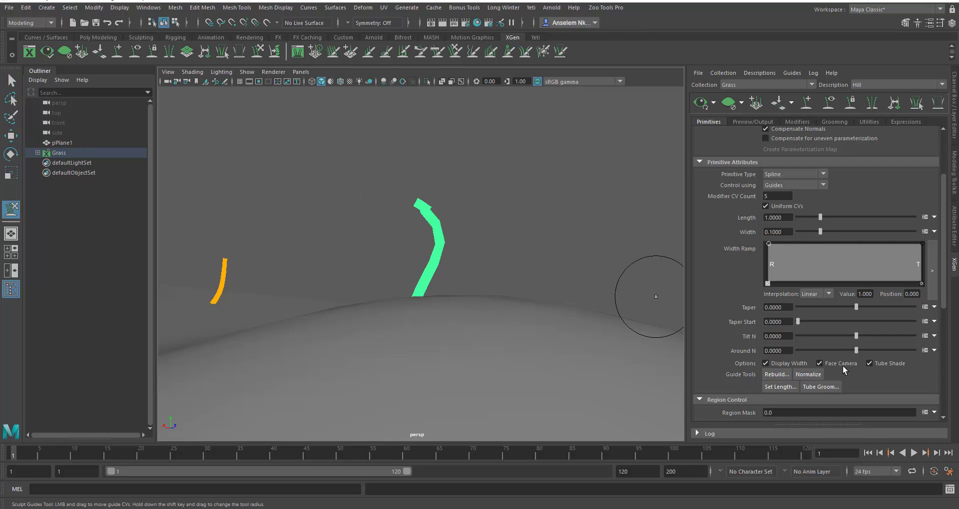
# - Rebuild the selected hill guide to even out its control points
pyautogui.click(777, 375)
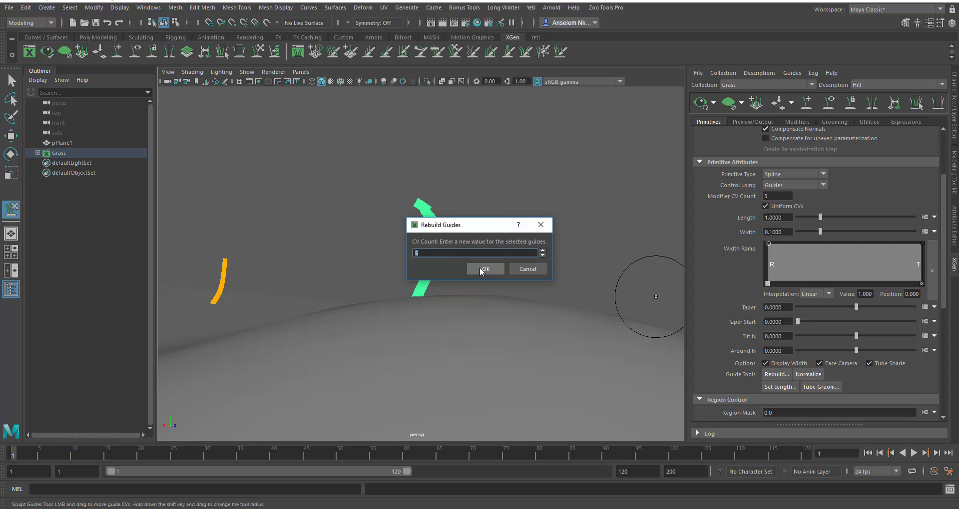
pyautogui.click(481, 271)
pyautogui.keyDown('alt'); pyautogui.moveTo(488, 233); pyautogui.dragTo(353, 253); pyautogui.keyUp('alt')
pyautogui.keyDown('alt'); pyautogui.moveTo(353, 253); pyautogui.dragTo(424, 282, button='right'); pyautogui.keyUp('alt')
pyautogui.keyDown('alt'); pyautogui.moveTo(424, 282); pyautogui.dragTo(535, 305, button='middle'); pyautogui.keyUp('alt')
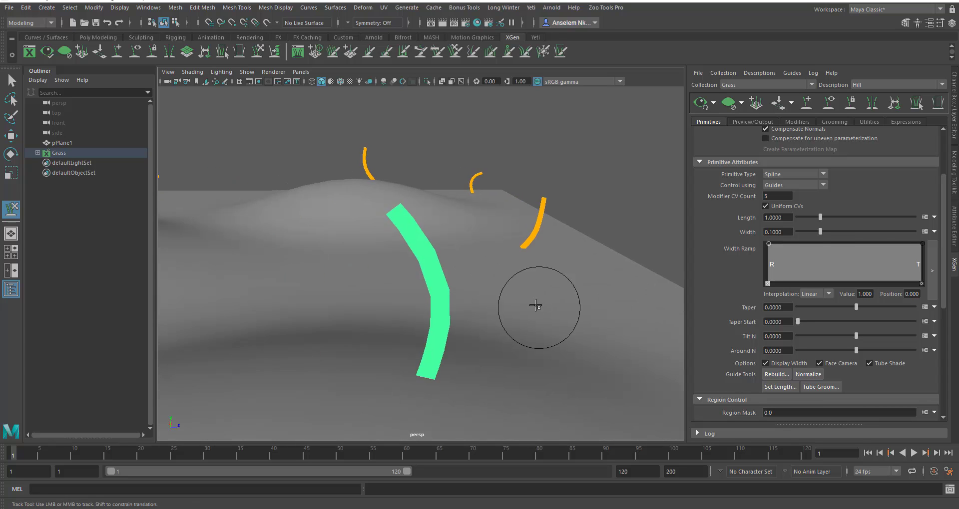
# - Sculpt the guide into a stronger bend at its tip and middle, and scale it down to match its neighbours
pyautogui.moveTo(443, 266)
pyautogui.keyDown('alt'); pyautogui.mouseDown()
pyautogui.moveTo(484, 257)
pyautogui.moveTo(493, 214)
pyautogui.mouseUp(); pyautogui.keyUp('alt')
pyautogui.moveTo(502, 180)
pyautogui.mouseDown()
pyautogui.moveTo(441, 74)
pyautogui.moveTo(464, 132)
pyautogui.mouseUp()
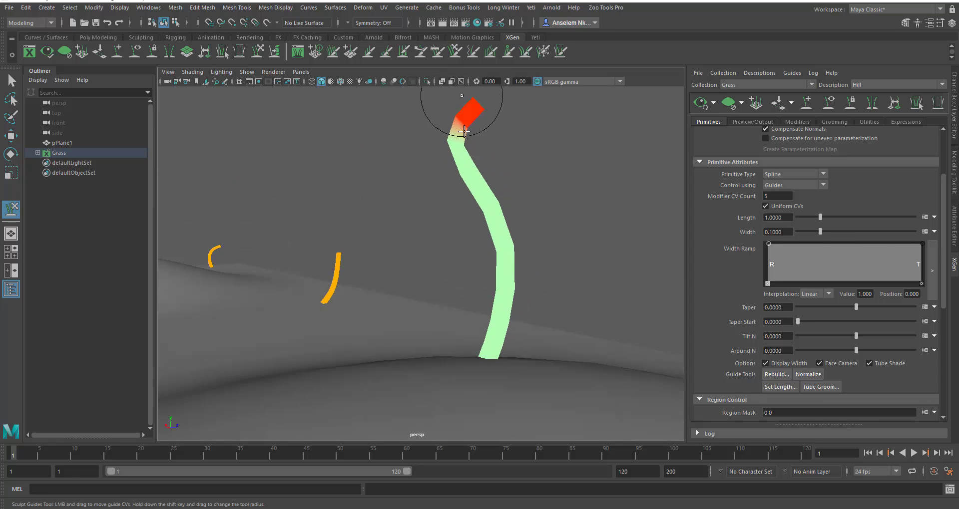
pyautogui.moveTo(495, 214); pyautogui.dragTo(559, 235)
pyautogui.moveTo(446, 173); pyautogui.dragTo(496, 184)
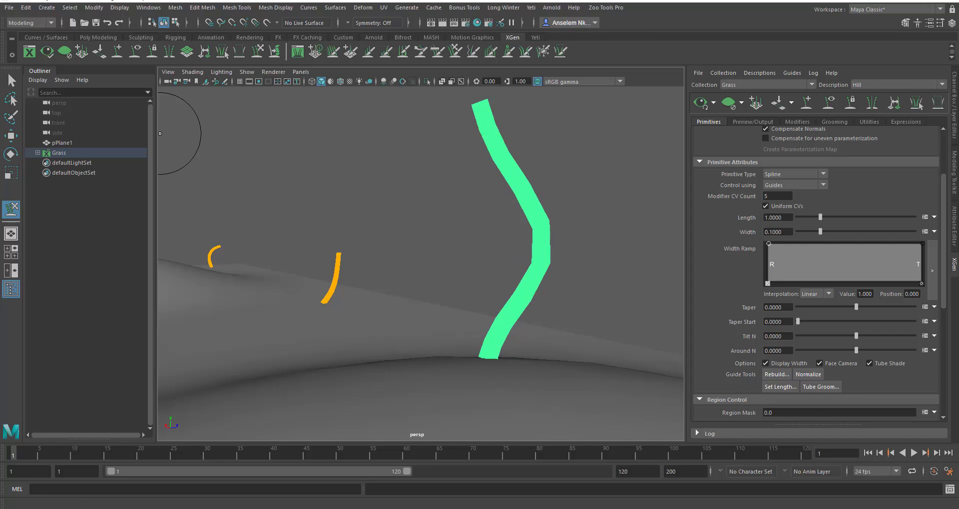
pyautogui.click(11, 173)
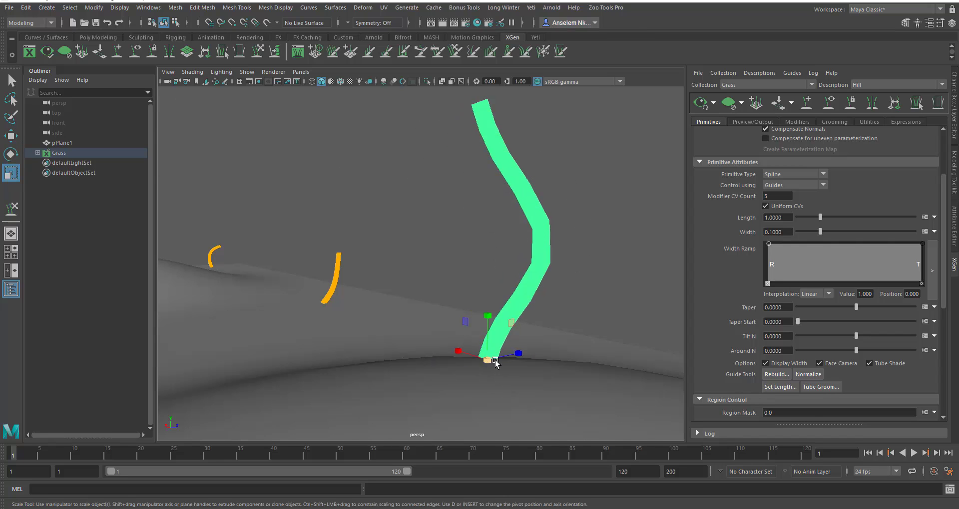
pyautogui.moveTo(496, 363); pyautogui.dragTo(473, 273)
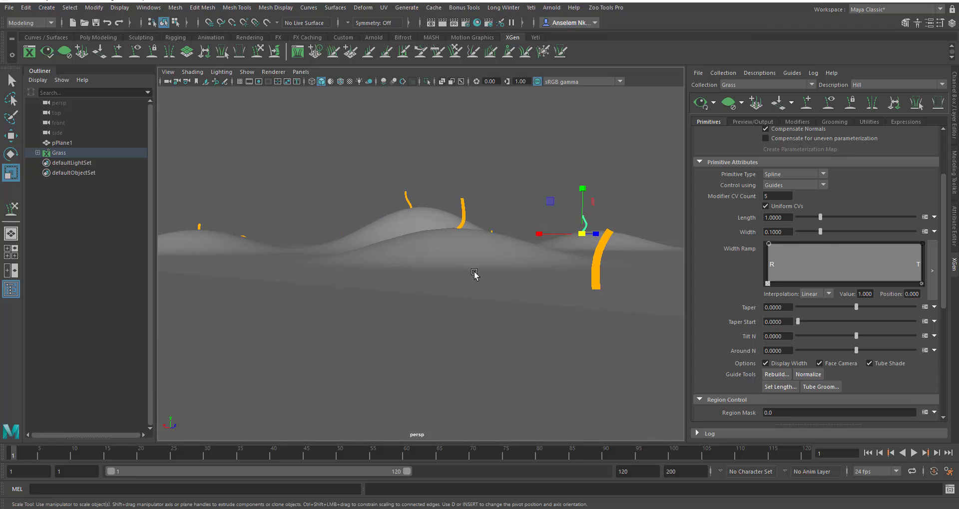
# - Examine the curved guide on the neighbouring hill, clear the selection and review all guides across the plane
pyautogui.keyDown('alt'); pyautogui.moveTo(473, 274); pyautogui.dragTo(473, 323, button='right'); pyautogui.keyUp('alt')
pyautogui.keyDown('alt'); pyautogui.moveTo(444, 206); pyautogui.dragTo(413, 229, button='middle'); pyautogui.keyUp('alt')
pyautogui.keyDown('alt'); pyautogui.moveTo(413, 229); pyautogui.dragTo(452, 255, button='right'); pyautogui.keyUp('alt')
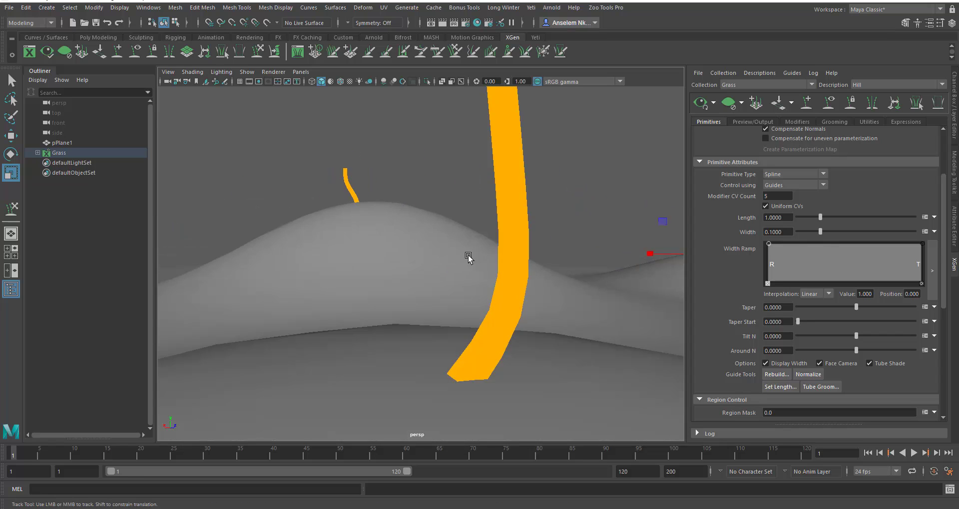
pyautogui.keyDown('alt'); pyautogui.moveTo(468, 258); pyautogui.dragTo(451, 265, button='middle'); pyautogui.keyUp('alt')
pyautogui.scroll(-1, 452, 265)
pyautogui.scroll(1, 452, 265)
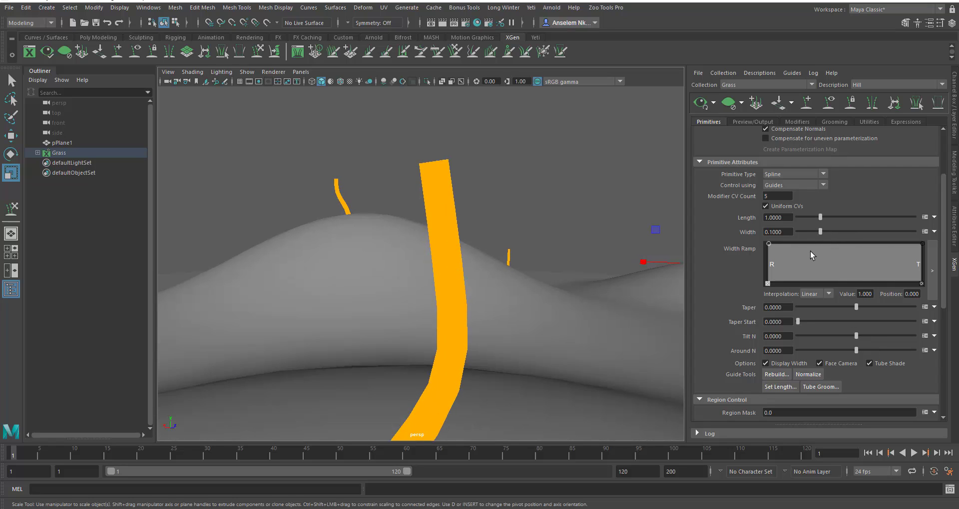
pyautogui.moveTo(268, 113); pyautogui.dragTo(323, 101, button='right')
pyautogui.moveTo(507, 135); pyautogui.dragTo(619, 189)
pyautogui.keyDown('alt'); pyautogui.moveTo(491, 229); pyautogui.dragTo(339, 226, button='right'); pyautogui.keyUp('alt')
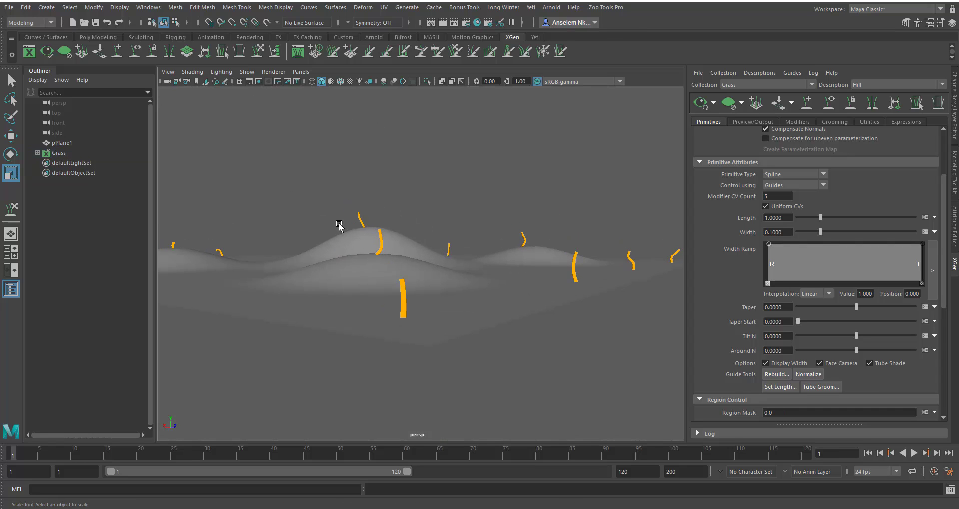
# - Select the Hill description and lower the tip end of its width ramp to 0.000
pyautogui.click(70, 155)
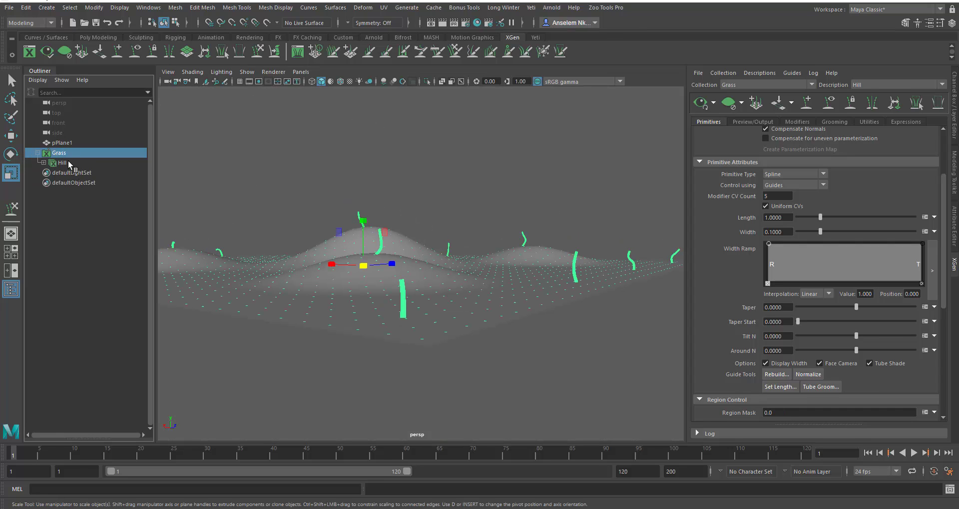
pyautogui.click(66, 163)
pyautogui.keyDown('alt'); pyautogui.moveTo(307, 235); pyautogui.dragTo(346, 240, button='middle'); pyautogui.keyUp('alt')
pyautogui.keyDown('alt'); pyautogui.moveTo(347, 240); pyautogui.dragTo(387, 295, button='right'); pyautogui.keyUp('alt')
pyautogui.keyDown('alt'); pyautogui.moveTo(387, 295); pyautogui.dragTo(345, 294, button='middle'); pyautogui.keyUp('alt')
pyautogui.keyDown('alt'); pyautogui.moveTo(344, 293); pyautogui.dragTo(421, 291, button='right'); pyautogui.keyUp('alt')
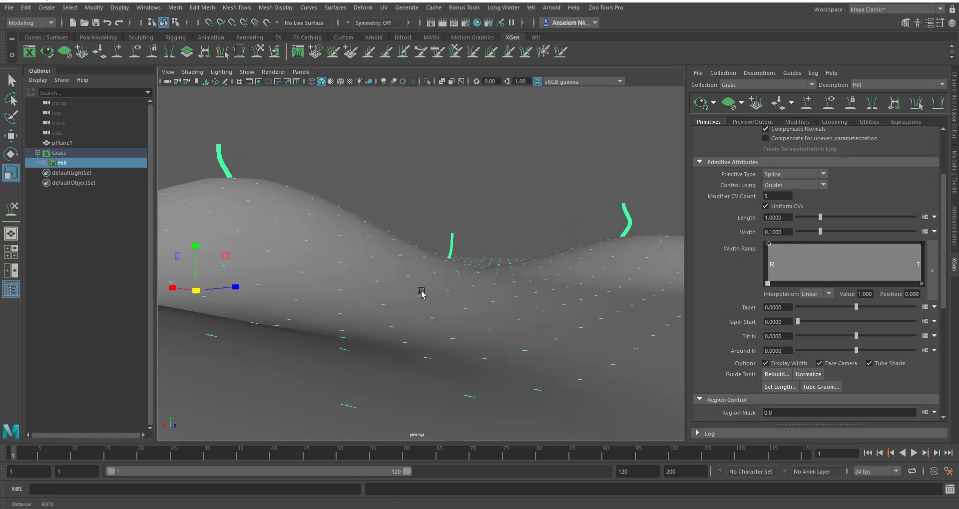
pyautogui.keyDown('alt'); pyautogui.moveTo(421, 291); pyautogui.dragTo(490, 278, button='middle'); pyautogui.keyUp('alt')
pyautogui.keyDown('alt'); pyautogui.moveTo(489, 278); pyautogui.dragTo(383, 135, button='right'); pyautogui.keyUp('alt')
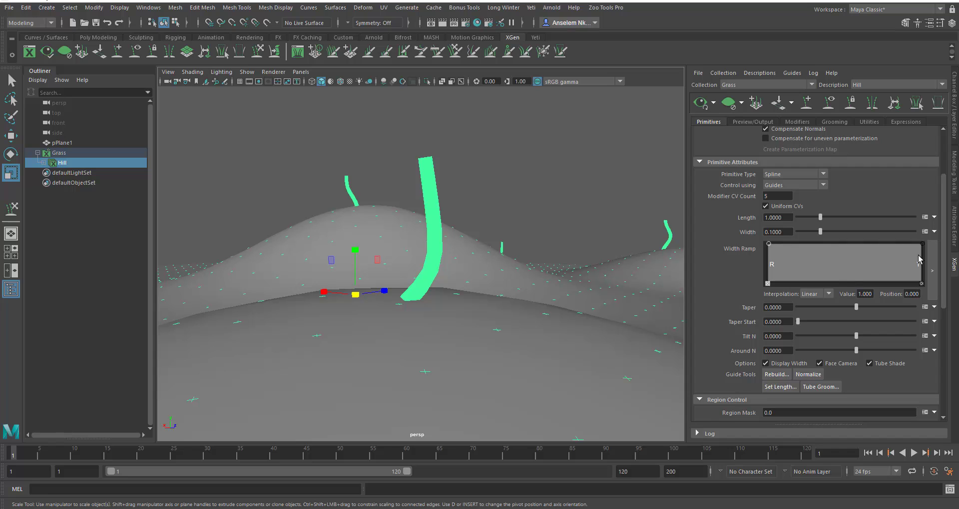
pyautogui.moveTo(921, 246); pyautogui.dragTo(923, 285)
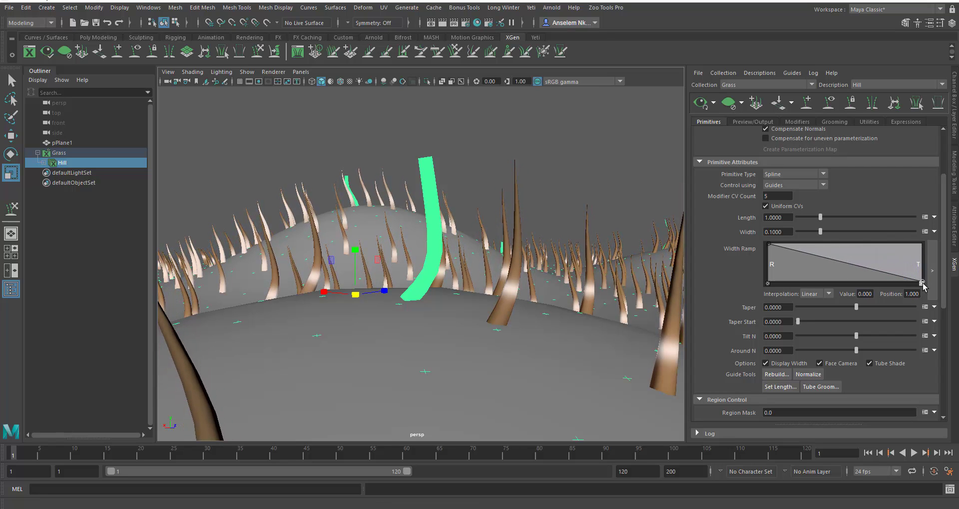
# - Set the grass blades' taper to 0.82 and the width ramp's tip value to 0.039
pyautogui.moveTo(422, 198)
pyautogui.keyDown('alt'); pyautogui.mouseDown()
pyautogui.moveTo(425, 229)
pyautogui.moveTo(423, 197)
pyautogui.mouseUp(); pyautogui.keyUp('alt')
pyautogui.keyDown('alt'); pyautogui.moveTo(423, 197); pyautogui.dragTo(481, 186, button='right'); pyautogui.keyUp('alt')
pyautogui.moveTo(480, 187)
pyautogui.keyDown('alt'); pyautogui.mouseDown()
pyautogui.moveTo(452, 210)
pyautogui.moveTo(480, 205)
pyautogui.moveTo(455, 199)
pyautogui.moveTo(477, 185)
pyautogui.mouseUp(); pyautogui.keyUp('alt')
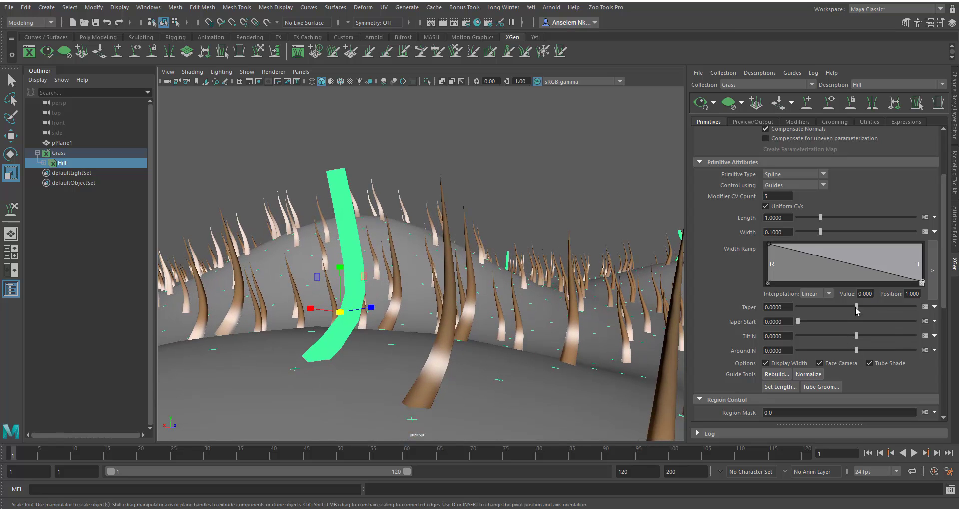
pyautogui.moveTo(856, 308); pyautogui.dragTo(873, 311)
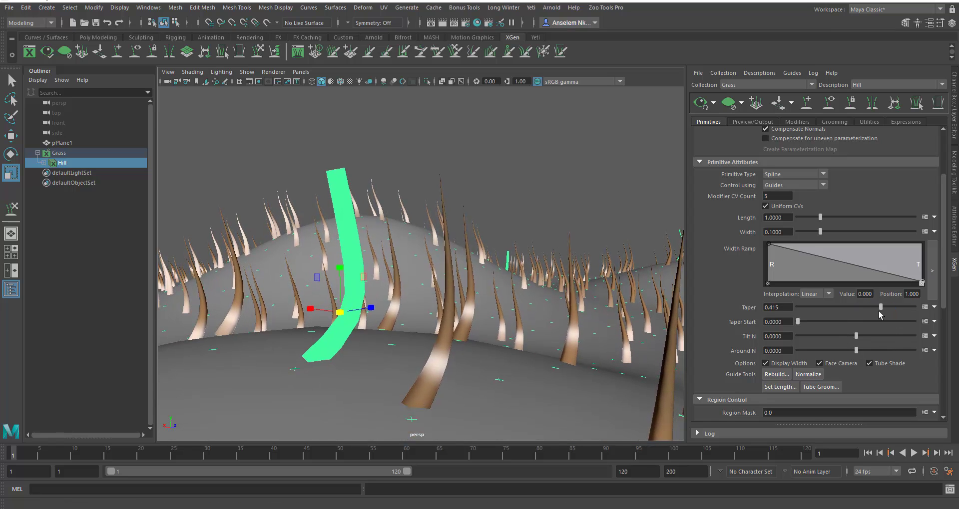
pyautogui.moveTo(923, 282); pyautogui.dragTo(925, 280)
pyautogui.moveTo(885, 307); pyautogui.dragTo(888, 307)
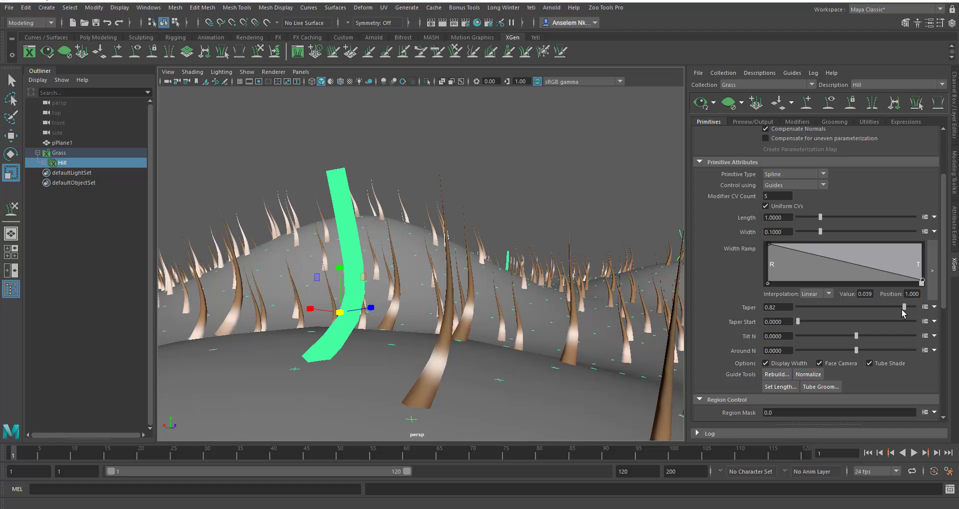
# - Reduce the primitive width to 0.035 to thin the grass blades
pyautogui.moveTo(391, 288)
pyautogui.keyDown('alt'); pyautogui.mouseDown(button='right')
pyautogui.moveTo(406, 291)
pyautogui.moveTo(264, 228)
pyautogui.moveTo(386, 277)
pyautogui.mouseUp(button='right'); pyautogui.keyUp('alt')
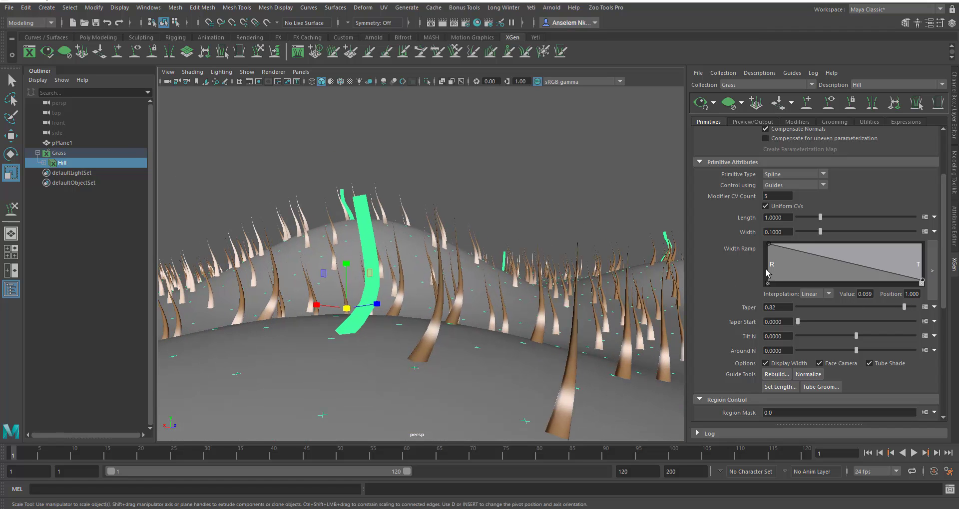
pyautogui.moveTo(820, 229); pyautogui.dragTo(804, 232)
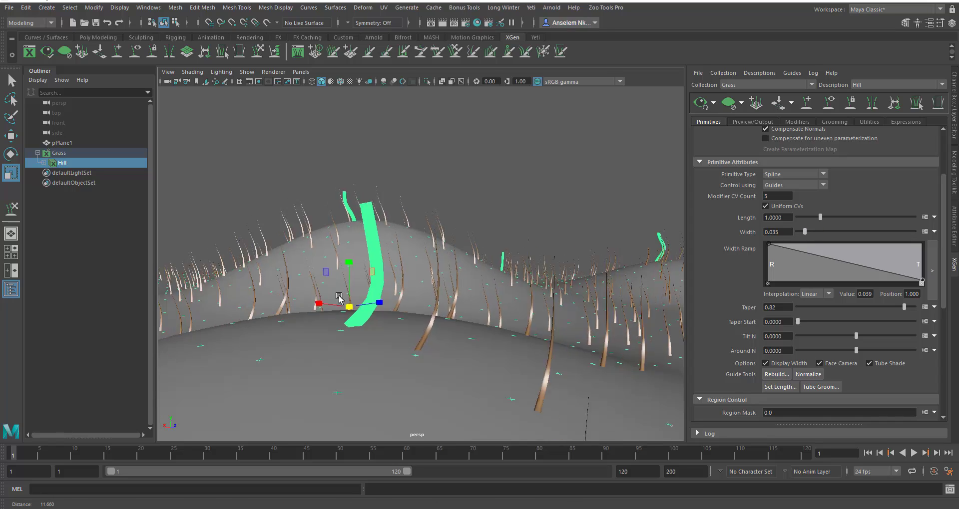
pyautogui.scroll(-8, 421, 332)
pyautogui.scroll(5, 447, 293)
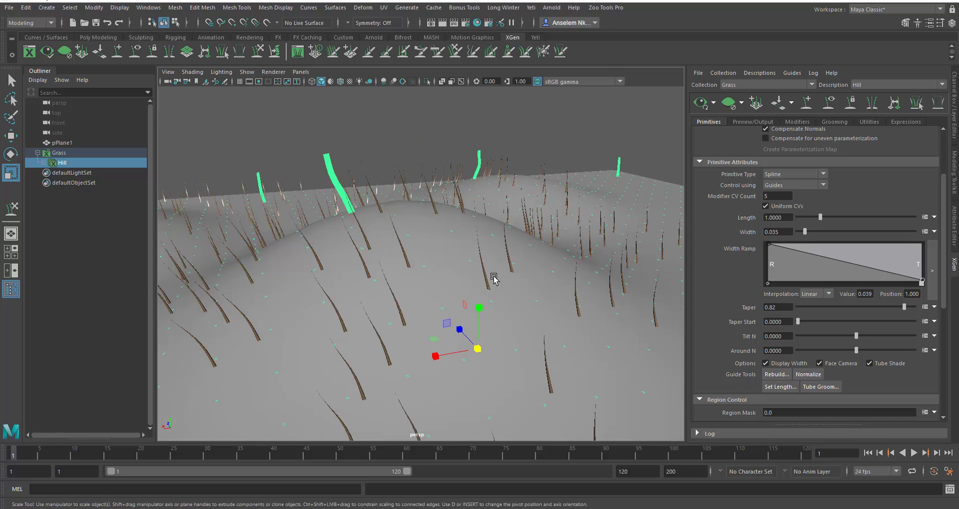
# - Select the hilltop guide and move it sideways along the hill's crest with the guide placement tool
pyautogui.click(335, 166)
pyautogui.keyDown('alt'); pyautogui.moveTo(345, 217); pyautogui.dragTo(359, 206); pyautogui.keyUp('alt')
pyautogui.keyDown('alt'); pyautogui.moveTo(415, 234); pyautogui.dragTo(469, 253, button='middle'); pyautogui.keyUp('alt')
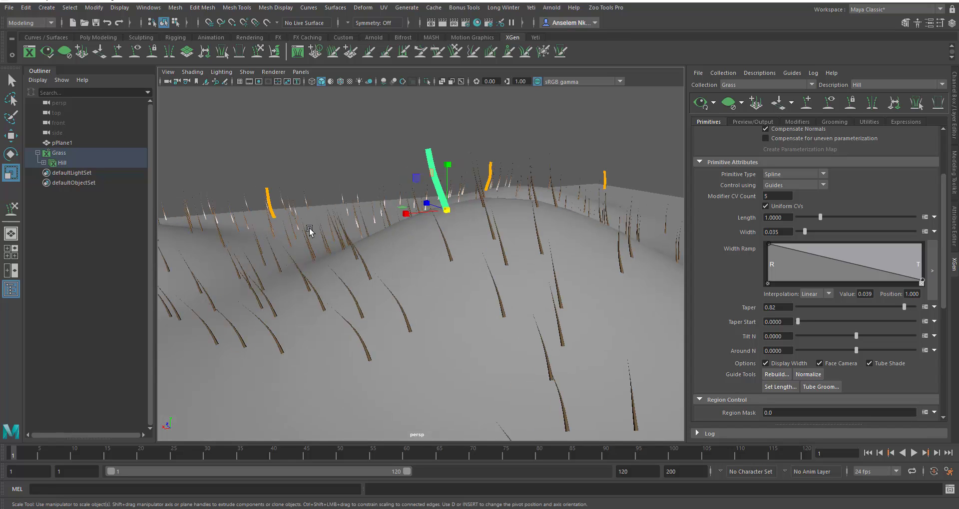
pyautogui.click(117, 52)
pyautogui.keyDown('alt'); pyautogui.moveTo(499, 254); pyautogui.dragTo(452, 254); pyautogui.keyUp('alt')
pyautogui.scroll(5, 452, 254)
pyautogui.moveTo(453, 254)
pyautogui.keyDown('alt'); pyautogui.mouseDown(button='middle')
pyautogui.moveTo(480, 311)
pyautogui.moveTo(470, 321)
pyautogui.mouseUp(button='middle'); pyautogui.keyUp('alt')
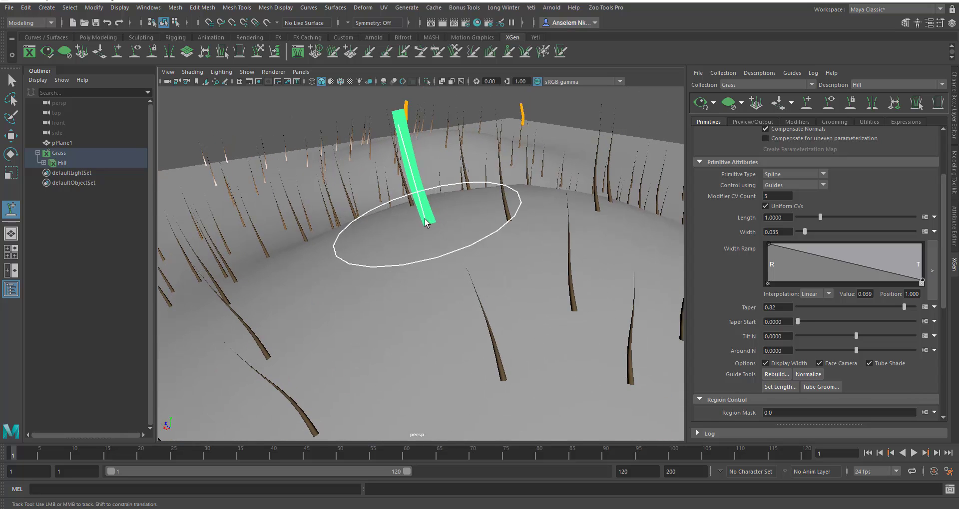
pyautogui.moveTo(548, 249); pyautogui.dragTo(562, 226)
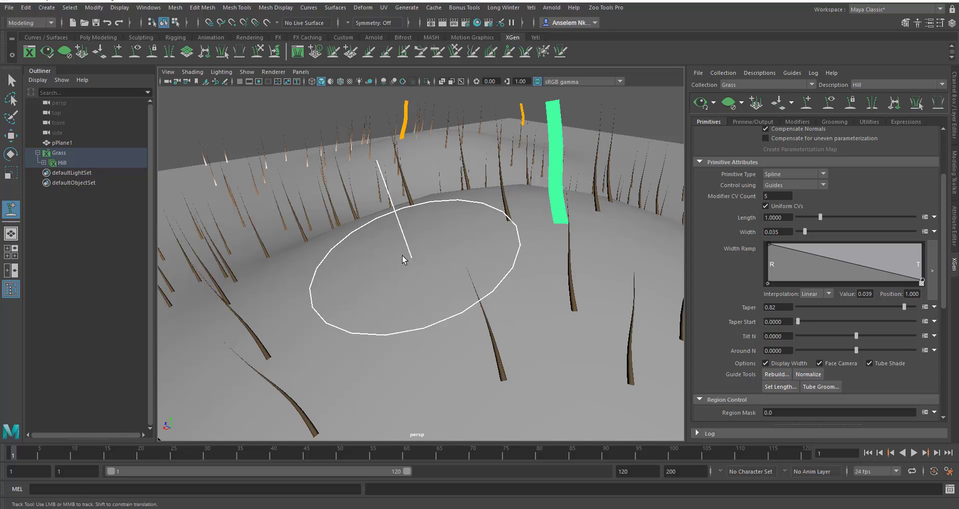
# - Place an extra guide on the hill's slope and undo it
pyautogui.click(327, 294)
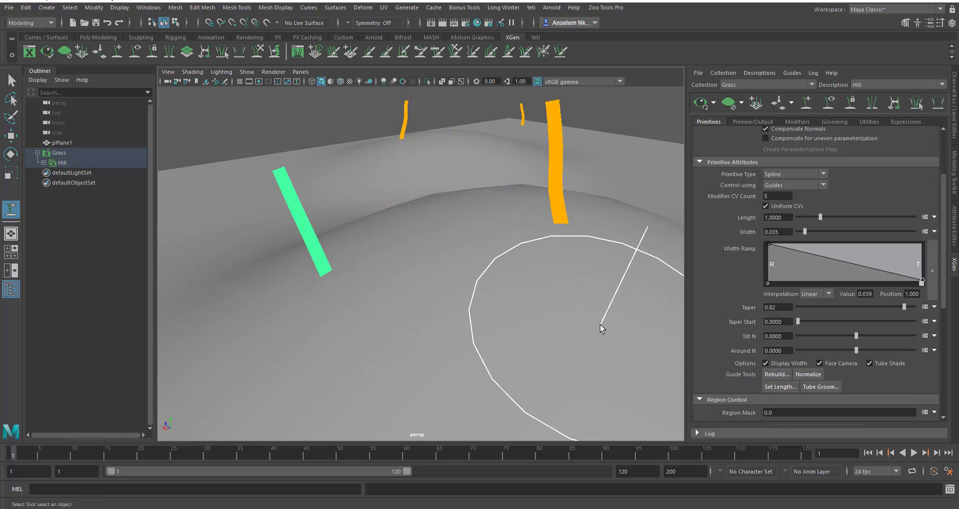
pyautogui.hotkey('ctrl', 'z')
# - Move the curved hilltop guide closer to the centre of the crest and leave the guide placement tool
pyautogui.keyDown('alt'); pyautogui.moveTo(499, 318); pyautogui.dragTo(342, 259, button='right'); pyautogui.keyUp('alt')
pyautogui.keyDown('alt'); pyautogui.moveTo(447, 292); pyautogui.dragTo(374, 276); pyautogui.keyUp('alt')
pyautogui.keyDown('alt'); pyautogui.moveTo(375, 276); pyautogui.dragTo(405, 300, button='right'); pyautogui.keyUp('alt')
pyautogui.click(369, 231)
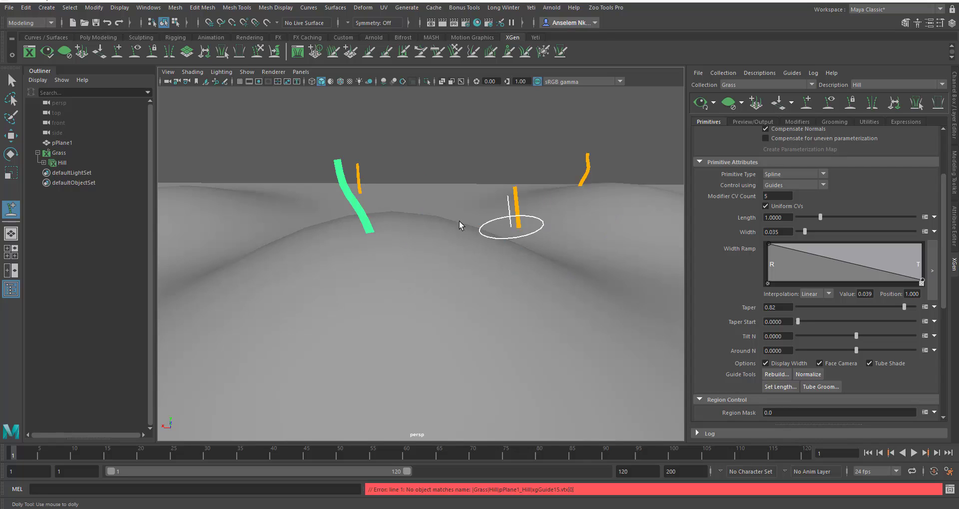
pyautogui.moveTo(329, 226)
pyautogui.mouseDown()
pyautogui.moveTo(412, 251)
pyautogui.moveTo(409, 238)
pyautogui.mouseUp()
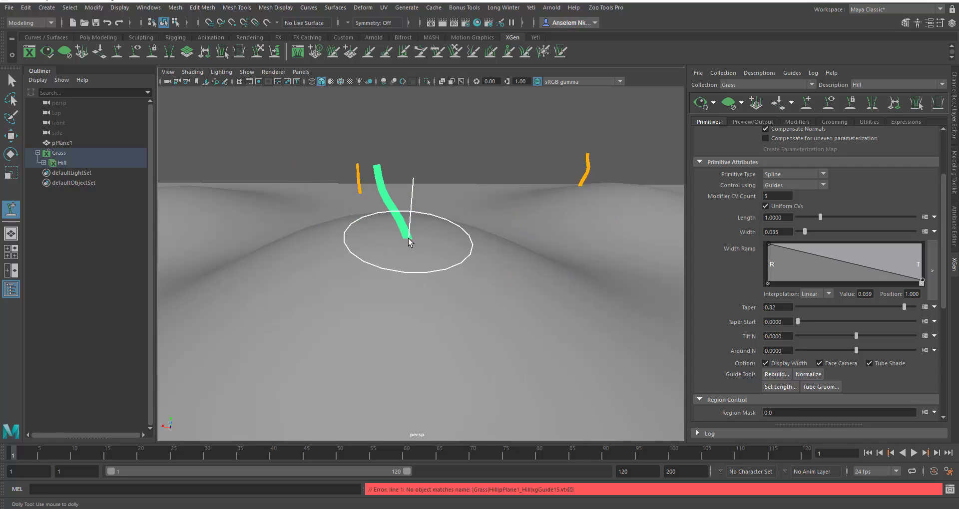
pyautogui.moveTo(416, 317)
pyautogui.keyDown('alt'); pyautogui.mouseDown()
pyautogui.moveTo(546, 320)
pyautogui.moveTo(442, 299)
pyautogui.moveTo(197, 196)
pyautogui.mouseUp(); pyautogui.keyUp('alt')
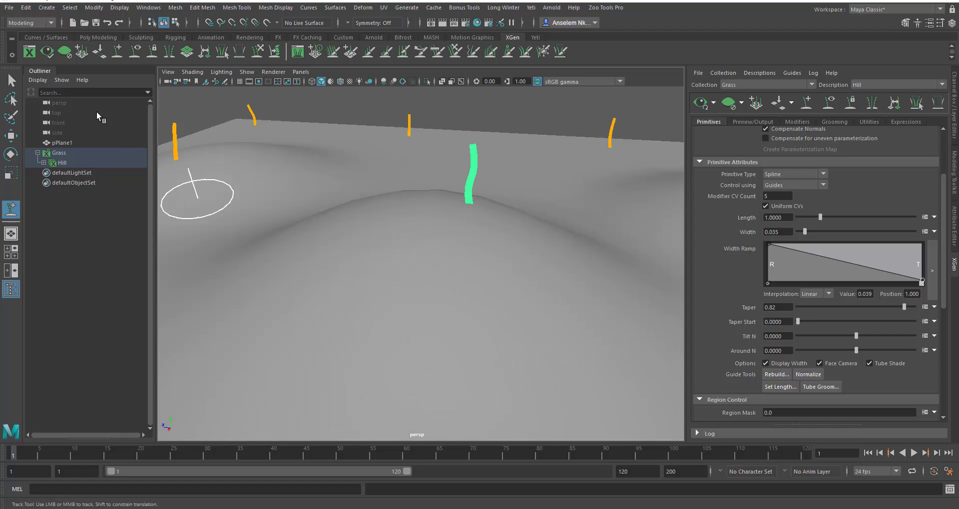
pyautogui.press('q')
# - Regenerate the grass preview over the hill around the moved guide
pyautogui.keyDown('alt'); pyautogui.moveTo(507, 286); pyautogui.dragTo(537, 330, button='middle'); pyautogui.keyUp('alt')
pyautogui.keyDown('alt'); pyautogui.moveTo(537, 329); pyautogui.dragTo(336, 236, button='right'); pyautogui.keyUp('alt')
pyautogui.keyDown('alt'); pyautogui.moveTo(420, 329); pyautogui.dragTo(404, 285); pyautogui.keyUp('alt')
pyautogui.keyDown('alt'); pyautogui.moveTo(405, 284); pyautogui.dragTo(553, 348, button='right'); pyautogui.keyUp('alt')
pyautogui.keyDown('alt'); pyautogui.moveTo(553, 348); pyautogui.dragTo(514, 359, button='middle'); pyautogui.keyUp('alt')
pyautogui.keyDown('alt'); pyautogui.moveTo(430, 334); pyautogui.dragTo(475, 349, button='right'); pyautogui.keyUp('alt')
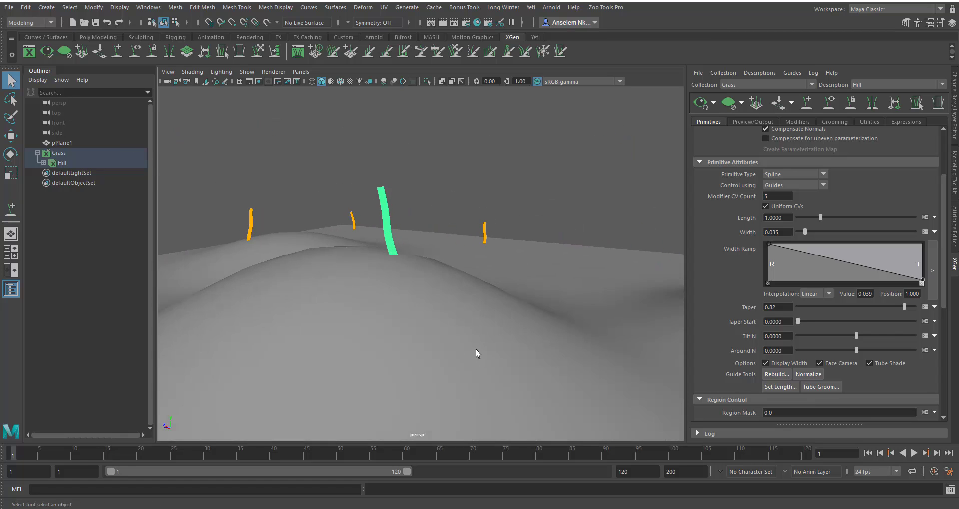
pyautogui.keyDown('alt'); pyautogui.moveTo(476, 349); pyautogui.dragTo(446, 358, button='middle'); pyautogui.keyUp('alt')
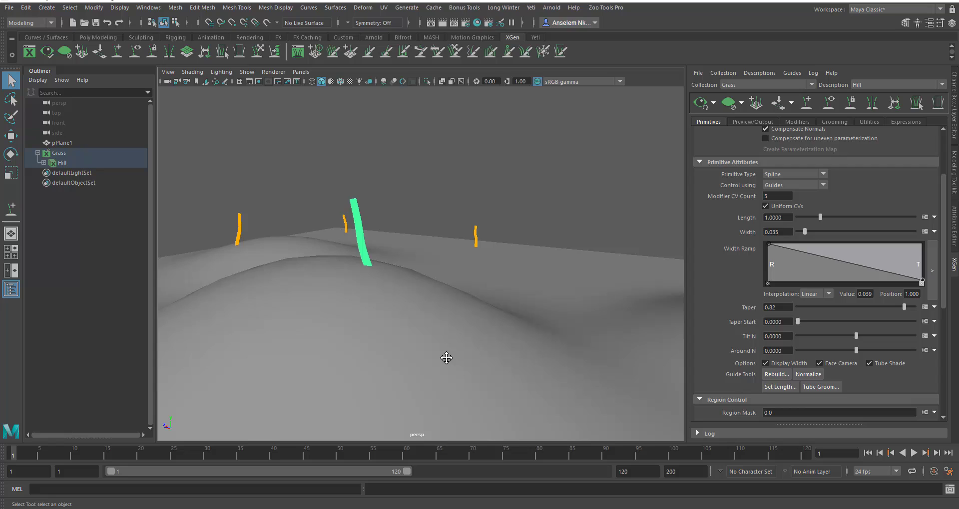
pyautogui.click(700, 108)
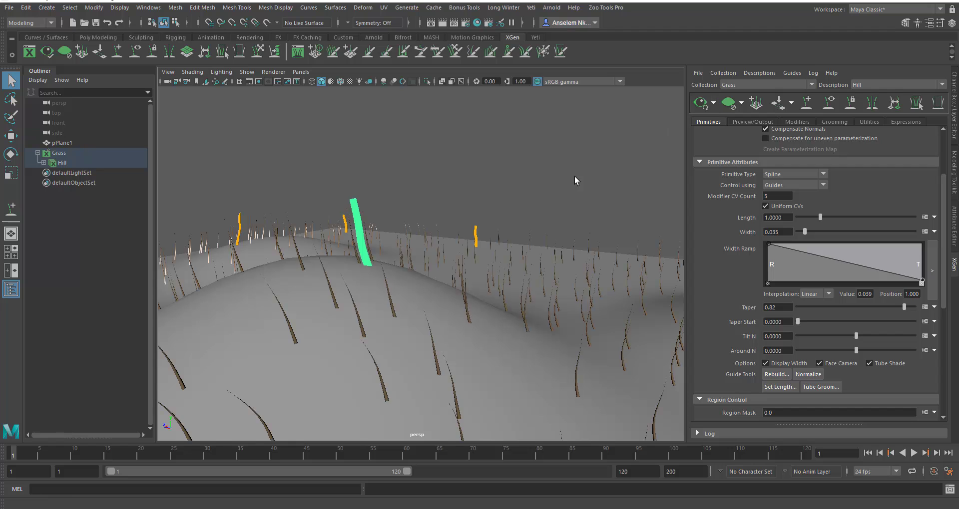
# - Turn off previewing only primitives in the view and inspect the grass across all the hills
pyautogui.keyDown('alt'); pyautogui.moveTo(469, 321); pyautogui.dragTo(539, 265, button='middle'); pyautogui.keyUp('alt')
pyautogui.keyDown('alt'); pyautogui.moveTo(539, 265); pyautogui.dragTo(294, 161, button='right'); pyautogui.keyUp('alt')
pyautogui.keyDown('alt'); pyautogui.moveTo(294, 161); pyautogui.dragTo(440, 285); pyautogui.keyUp('alt')
pyautogui.scroll(3, 744, 218)
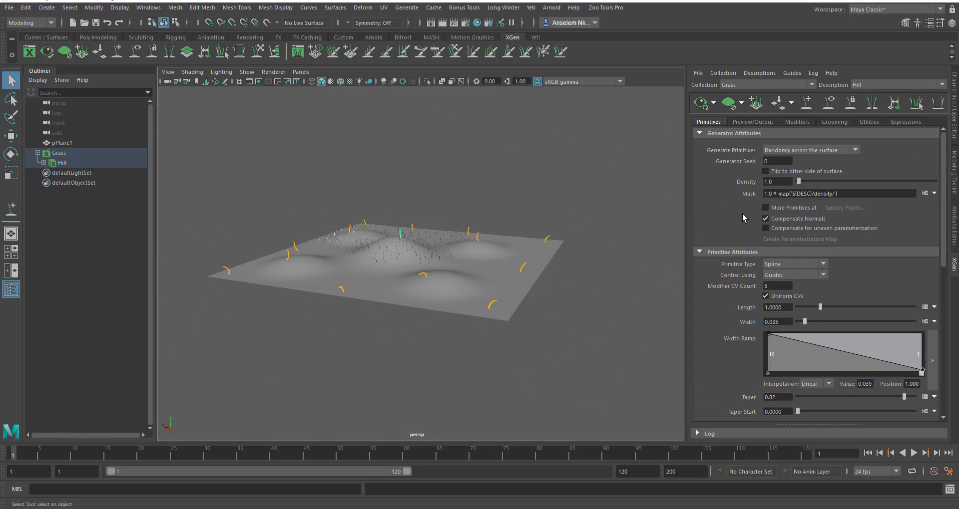
pyautogui.click(748, 123)
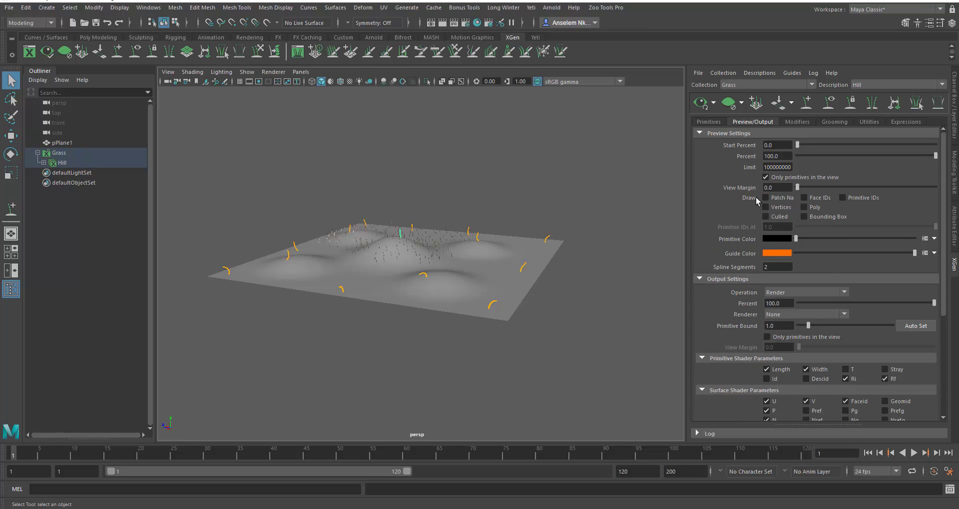
pyautogui.click(818, 179)
pyautogui.keyDown('alt'); pyautogui.moveTo(306, 270); pyautogui.dragTo(430, 327, button='right'); pyautogui.keyUp('alt')
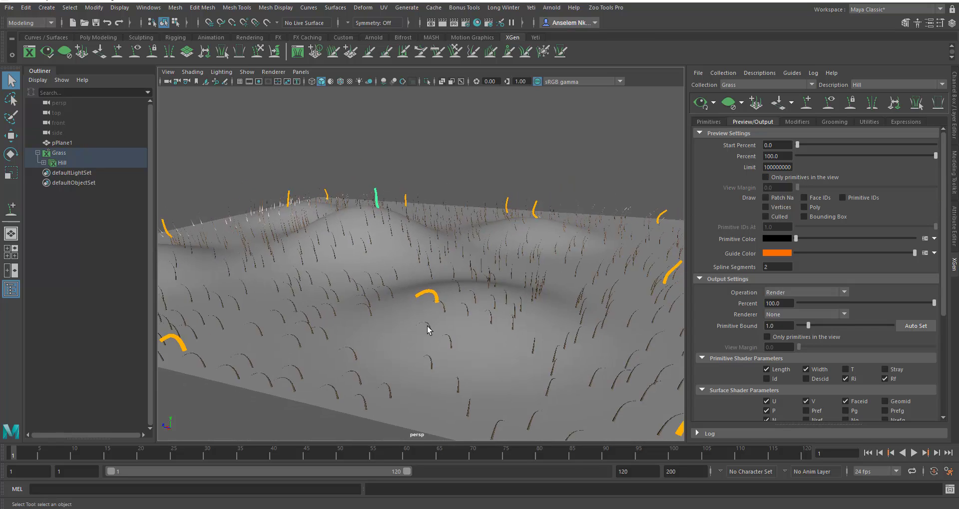
pyautogui.keyDown('alt'); pyautogui.moveTo(432, 325); pyautogui.dragTo(401, 315); pyautogui.keyUp('alt')
pyautogui.keyDown('alt'); pyautogui.moveTo(403, 318); pyautogui.dragTo(468, 354, button='right'); pyautogui.keyUp('alt')
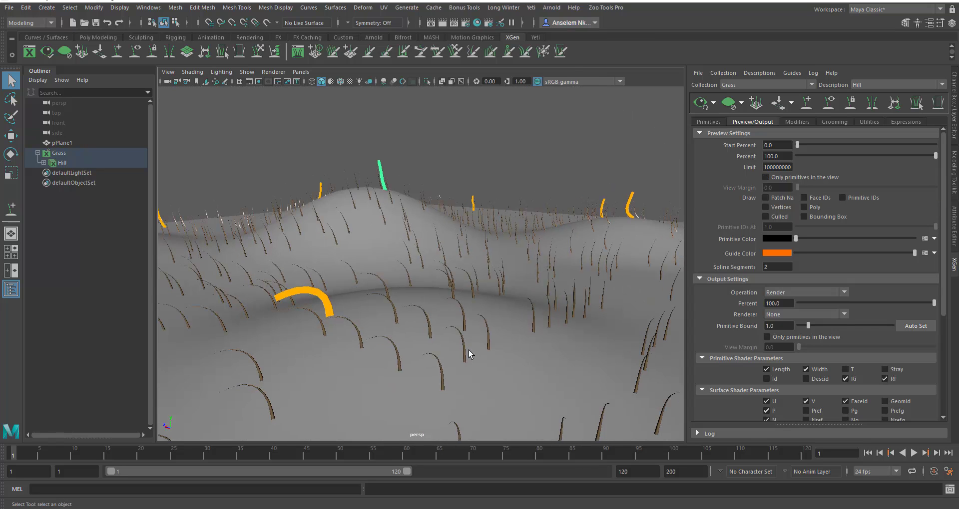
# - Limit the preview to primitives in the view again and zoom in on the central hill
pyautogui.click(767, 179)
pyautogui.keyDown('alt'); pyautogui.moveTo(415, 252); pyautogui.dragTo(482, 301, button='right'); pyautogui.keyUp('alt')
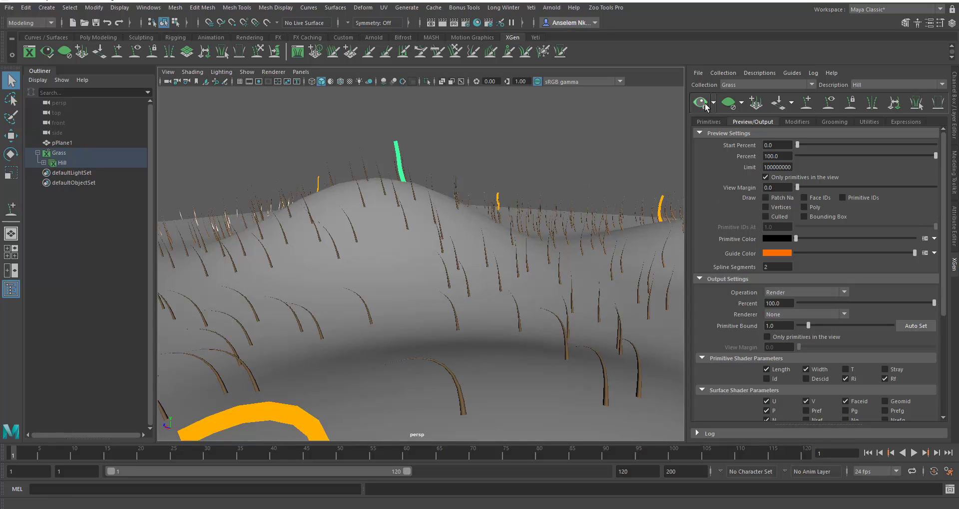
pyautogui.keyDown('alt'); pyautogui.moveTo(550, 264); pyautogui.dragTo(612, 381, button='right'); pyautogui.keyUp('alt')
# - Allow primitives outside the view while inspecting the grass from several distances, and restore the view-only limit
pyautogui.click(766, 177)
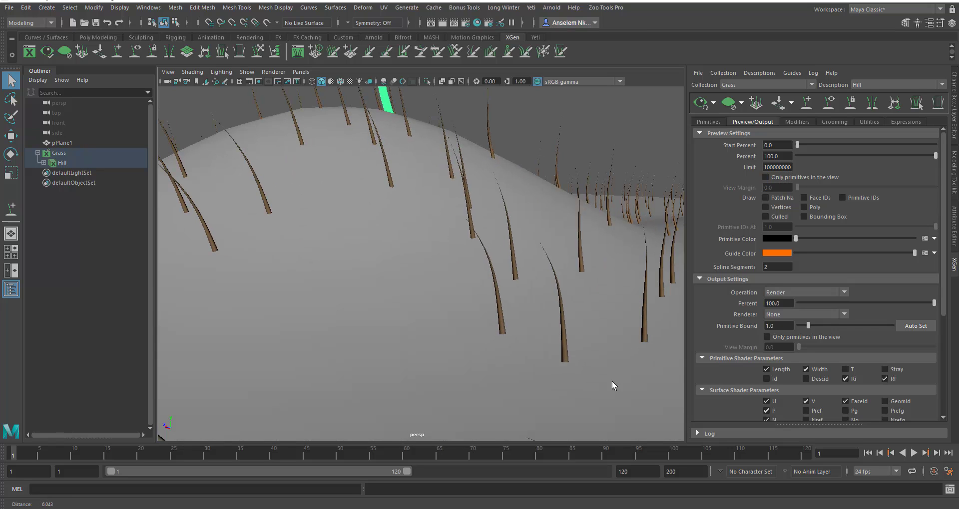
pyautogui.keyDown('alt'); pyautogui.moveTo(536, 358); pyautogui.dragTo(366, 297, button='right'); pyautogui.keyUp('alt')
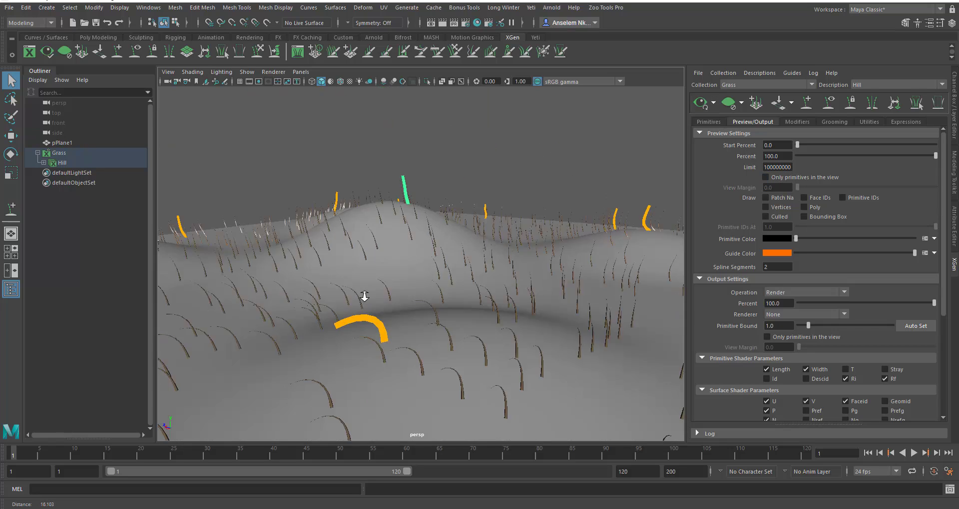
pyautogui.keyDown('alt'); pyautogui.moveTo(366, 298); pyautogui.dragTo(420, 312); pyautogui.keyUp('alt')
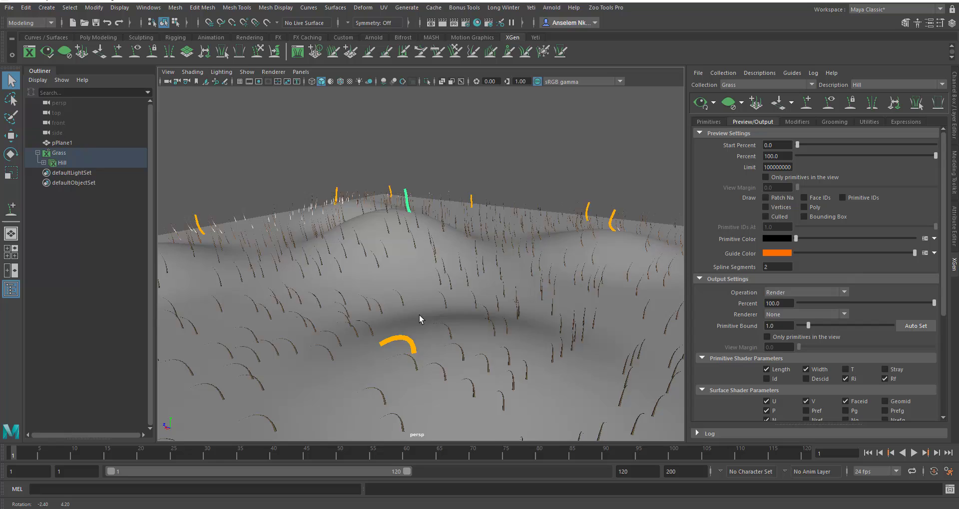
pyautogui.keyDown('alt'); pyautogui.moveTo(418, 314); pyautogui.dragTo(531, 299, button='right'); pyautogui.keyUp('alt')
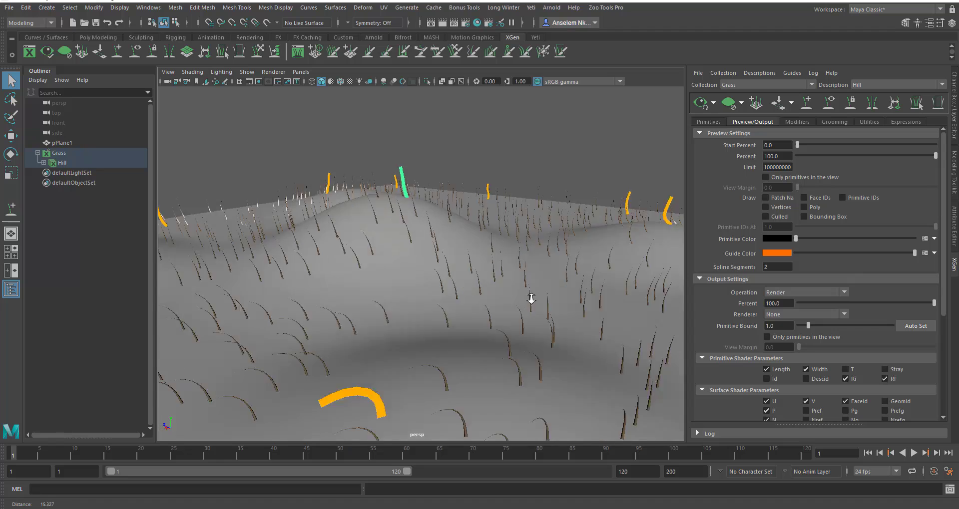
pyautogui.keyDown('alt'); pyautogui.moveTo(530, 300); pyautogui.dragTo(550, 401, button='middle'); pyautogui.keyUp('alt')
pyautogui.keyDown('alt'); pyautogui.moveTo(399, 352); pyautogui.dragTo(397, 304); pyautogui.keyUp('alt')
pyautogui.keyDown('alt'); pyautogui.moveTo(364, 307); pyautogui.dragTo(411, 311, button='right'); pyautogui.keyUp('alt')
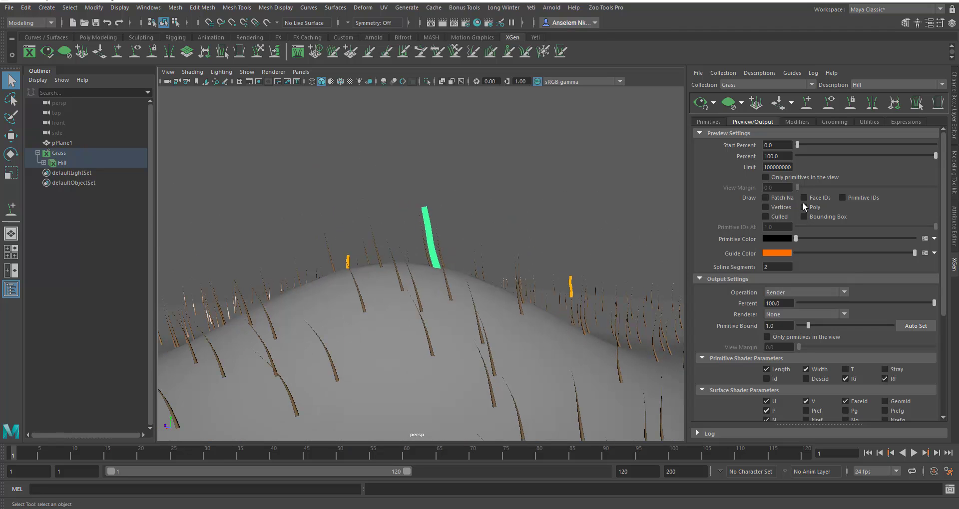
pyautogui.click(787, 178)
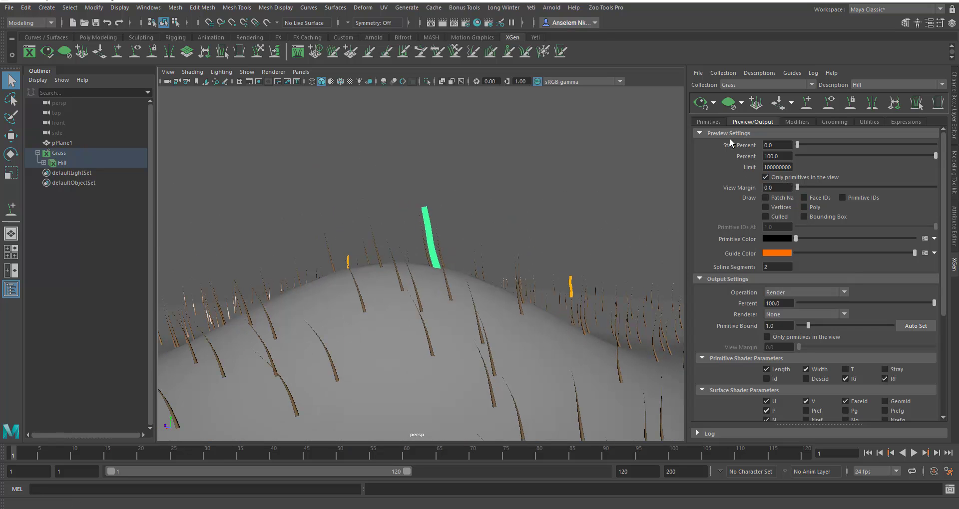
pyautogui.keyDown('alt'); pyautogui.moveTo(635, 187); pyautogui.dragTo(731, 197); pyautogui.keyUp('alt')
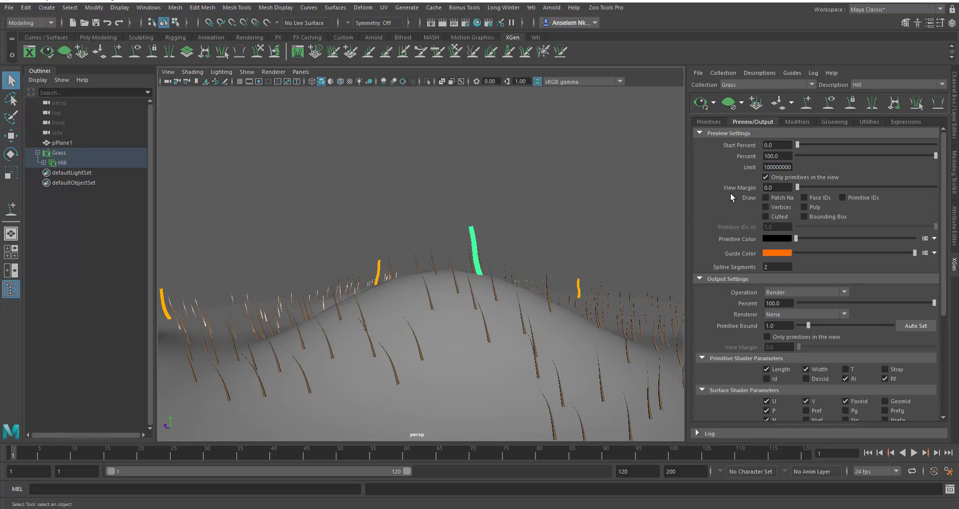
# - Increase the Hill description's grass density to 70
pyautogui.click(709, 122)
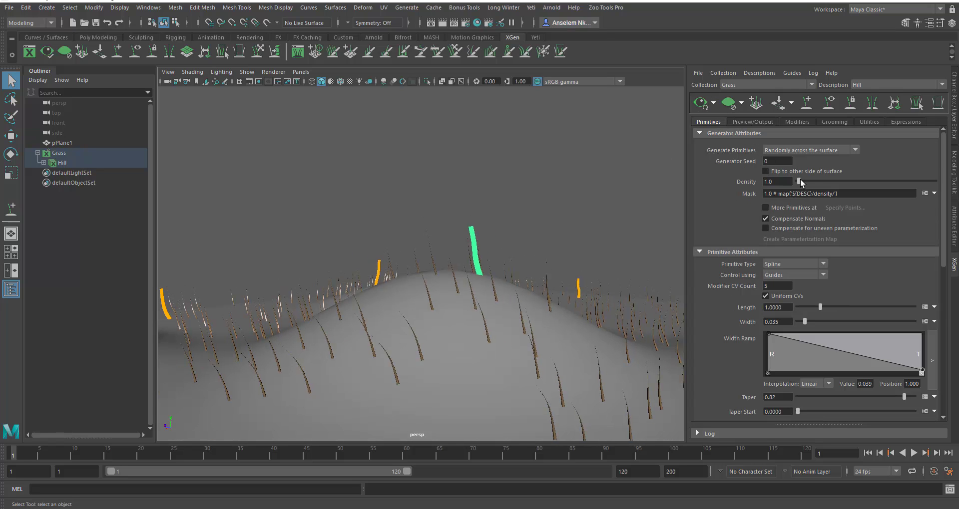
pyautogui.moveTo(799, 182)
pyautogui.mouseDown()
pyautogui.moveTo(856, 183)
pyautogui.moveTo(800, 182)
pyautogui.mouseUp()
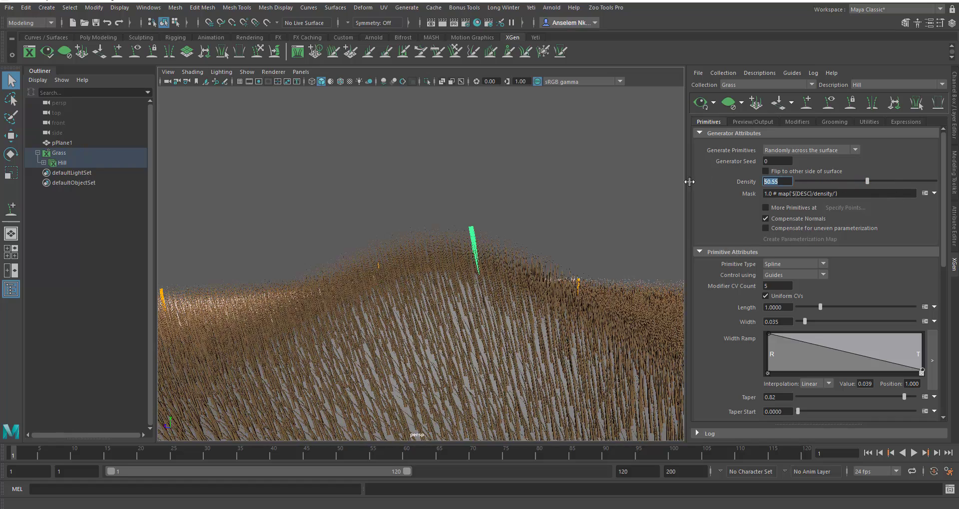
pyautogui.write('70')
pyautogui.press('Return')
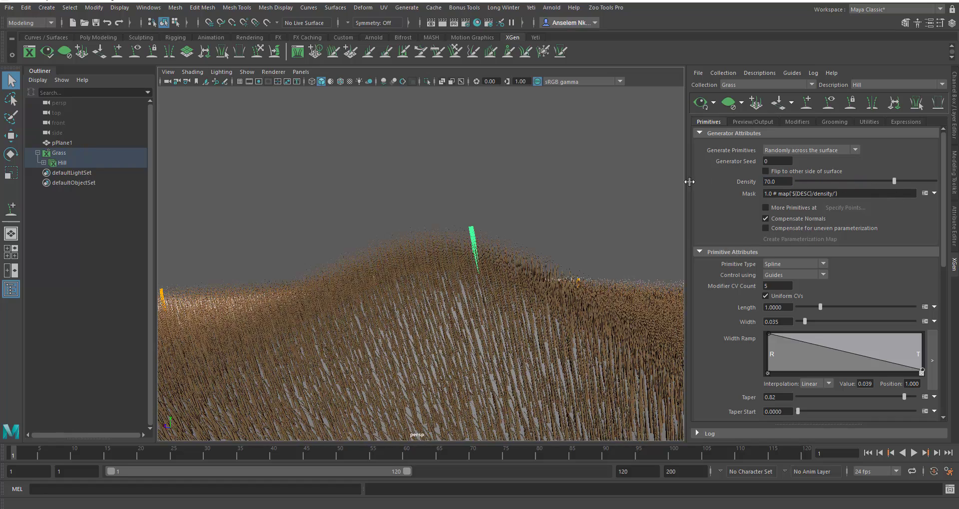
# - Inspect the grass coverage and blade shape on the central hill from several angles and distances
pyautogui.keyDown('alt'); pyautogui.moveTo(530, 330); pyautogui.dragTo(561, 337); pyautogui.keyUp('alt')
pyautogui.keyDown('alt'); pyautogui.moveTo(560, 337); pyautogui.dragTo(520, 363, button='right'); pyautogui.keyUp('alt')
pyautogui.keyDown('alt'); pyautogui.moveTo(520, 362); pyautogui.dragTo(570, 358); pyautogui.keyUp('alt')
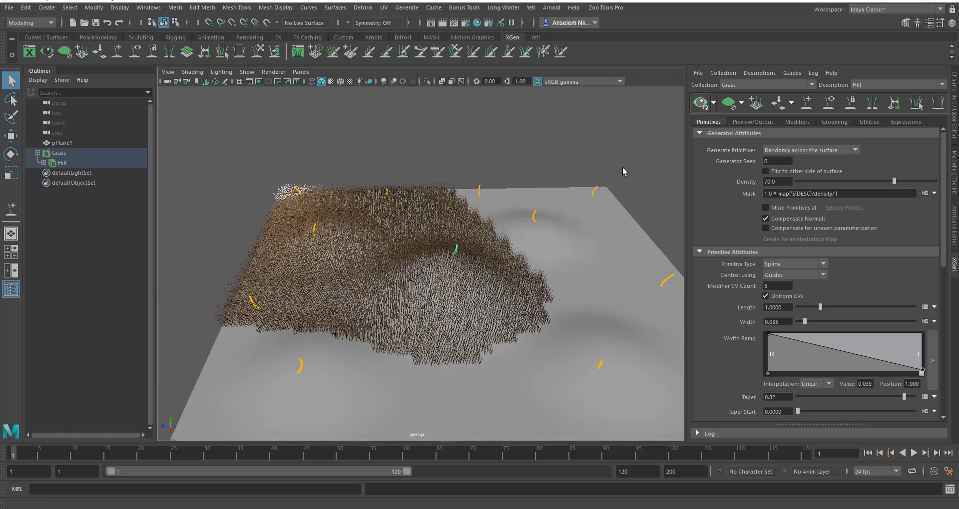
pyautogui.keyDown('alt'); pyautogui.moveTo(526, 262); pyautogui.dragTo(504, 250, button='middle'); pyautogui.keyUp('alt')
pyautogui.keyDown('alt'); pyautogui.moveTo(504, 251); pyautogui.dragTo(567, 163); pyautogui.keyUp('alt')
pyautogui.keyDown('alt'); pyautogui.moveTo(474, 214); pyautogui.dragTo(469, 268, button='middle'); pyautogui.keyUp('alt')
pyautogui.keyDown('alt'); pyautogui.moveTo(468, 268); pyautogui.dragTo(619, 372, button='right'); pyautogui.keyUp('alt')
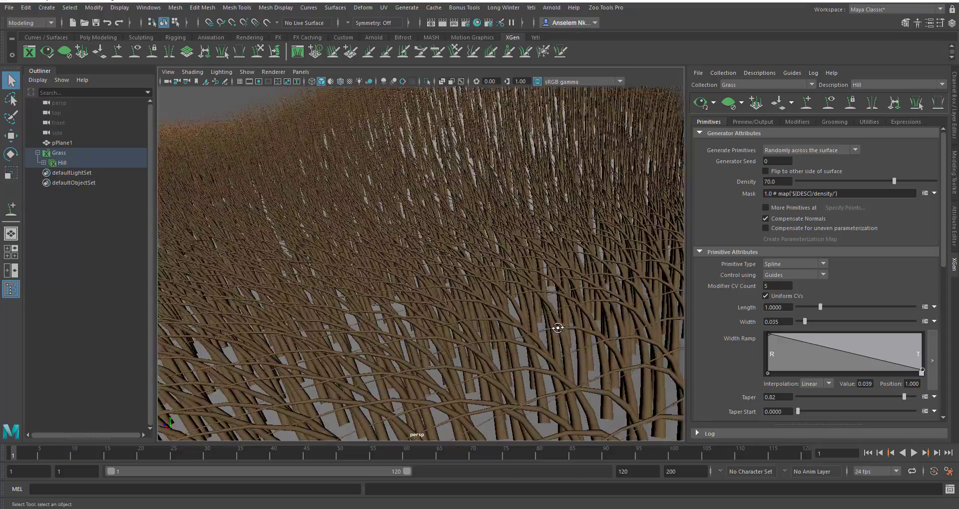
pyautogui.keyDown('alt'); pyautogui.moveTo(558, 328); pyautogui.dragTo(479, 372, button='right'); pyautogui.keyUp('alt')
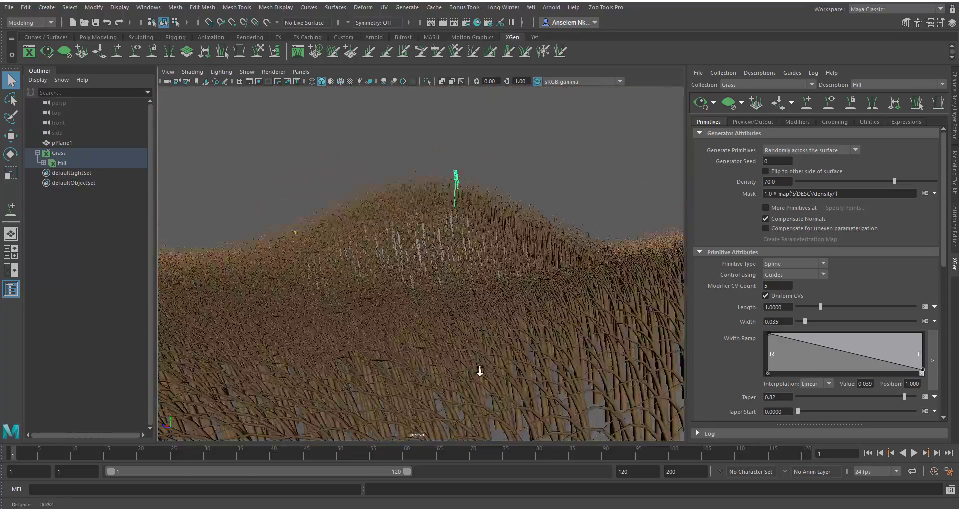
pyautogui.keyDown('alt'); pyautogui.moveTo(480, 372); pyautogui.dragTo(548, 334); pyautogui.keyUp('alt')
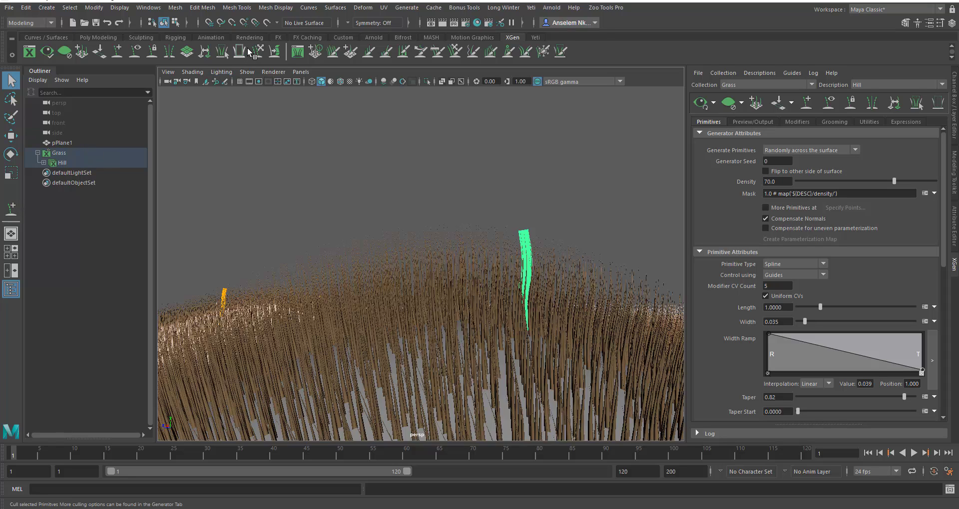
# - Deselect the guide on top of the central hill, sculpt it into a bend, and refresh the grass preview
pyautogui.click(597, 226)
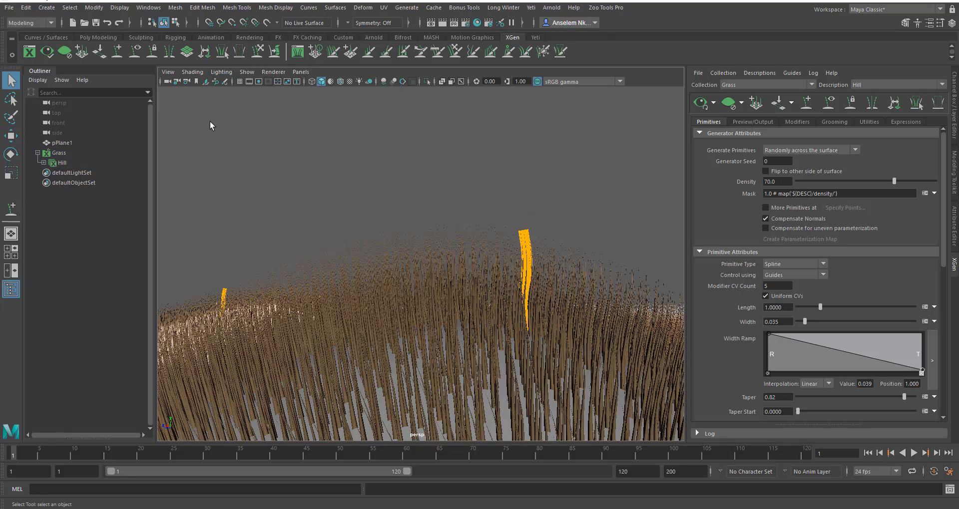
pyautogui.moveTo(538, 268); pyautogui.dragTo(515, 267)
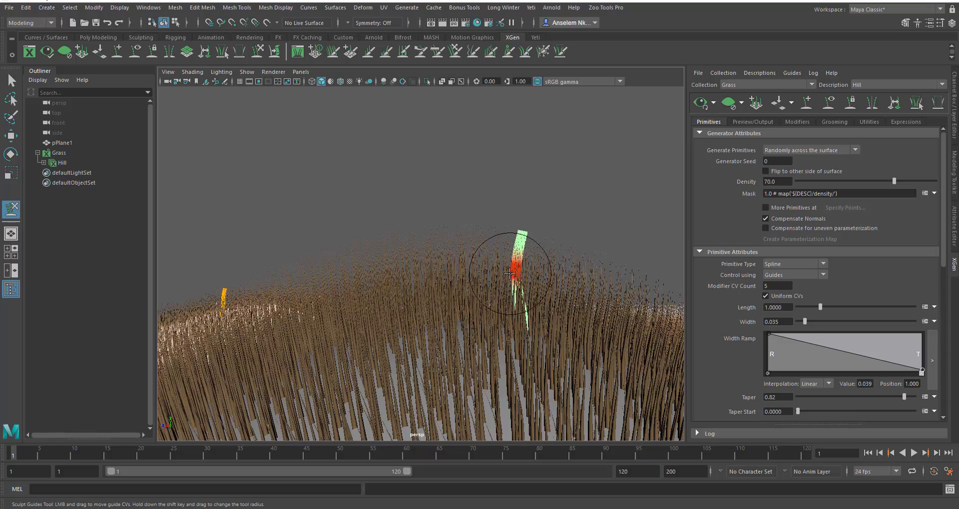
pyautogui.moveTo(529, 231); pyautogui.dragTo(537, 232)
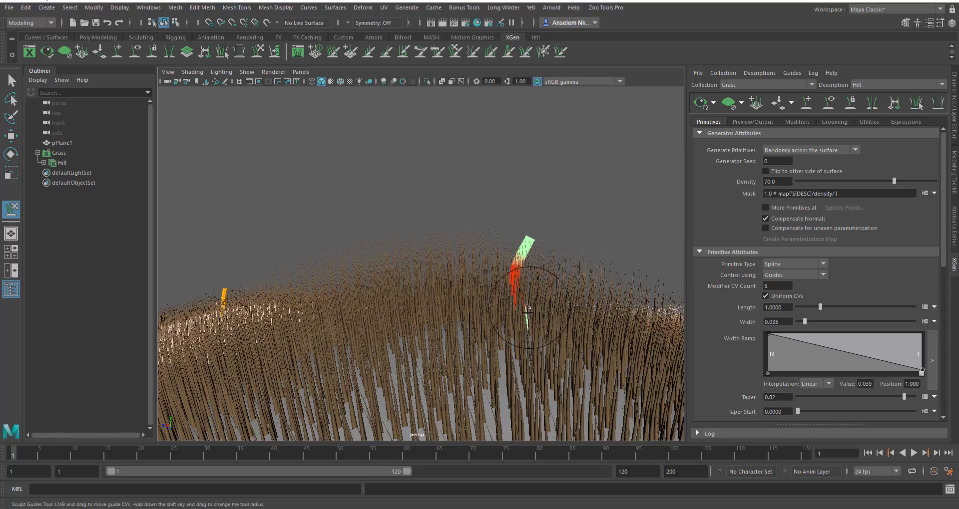
pyautogui.click(703, 111)
# - Sculpt the guide near the outer edge of the previewed grass and refresh the grass preview
pyautogui.moveTo(379, 320)
pyautogui.keyDown('alt'); pyautogui.mouseDown()
pyautogui.moveTo(464, 317)
pyautogui.moveTo(370, 274)
pyautogui.mouseUp(); pyautogui.keyUp('alt')
pyautogui.keyDown('alt'); pyautogui.moveTo(370, 274); pyautogui.dragTo(320, 293, button='right'); pyautogui.keyUp('alt')
pyautogui.keyDown('alt'); pyautogui.moveTo(370, 300); pyautogui.dragTo(274, 277, button='middle'); pyautogui.keyUp('alt')
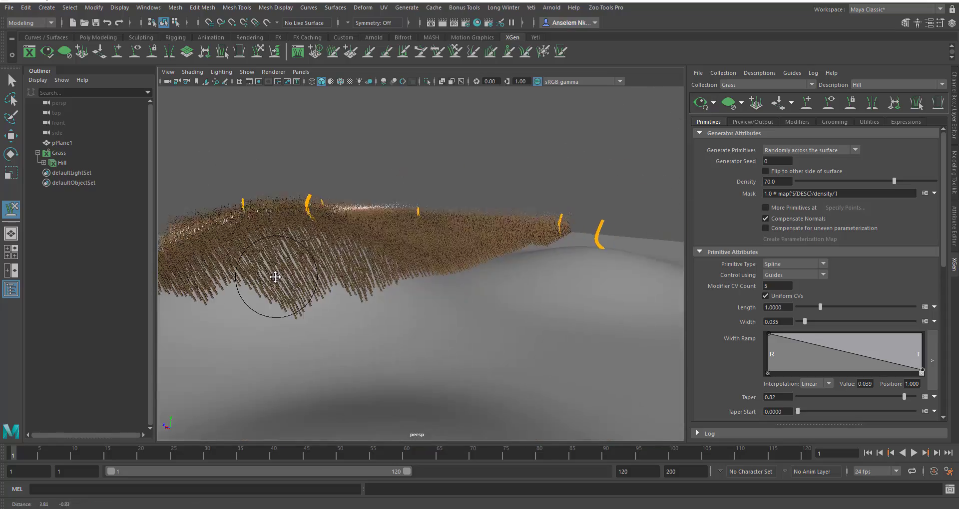
pyautogui.keyDown('alt'); pyautogui.moveTo(275, 277); pyautogui.dragTo(313, 388); pyautogui.keyUp('alt')
pyautogui.keyDown('alt'); pyautogui.moveTo(313, 388); pyautogui.dragTo(539, 299, button='right'); pyautogui.keyUp('alt')
pyautogui.keyDown('alt'); pyautogui.moveTo(237, 231); pyautogui.dragTo(295, 244, button='middle'); pyautogui.keyUp('alt')
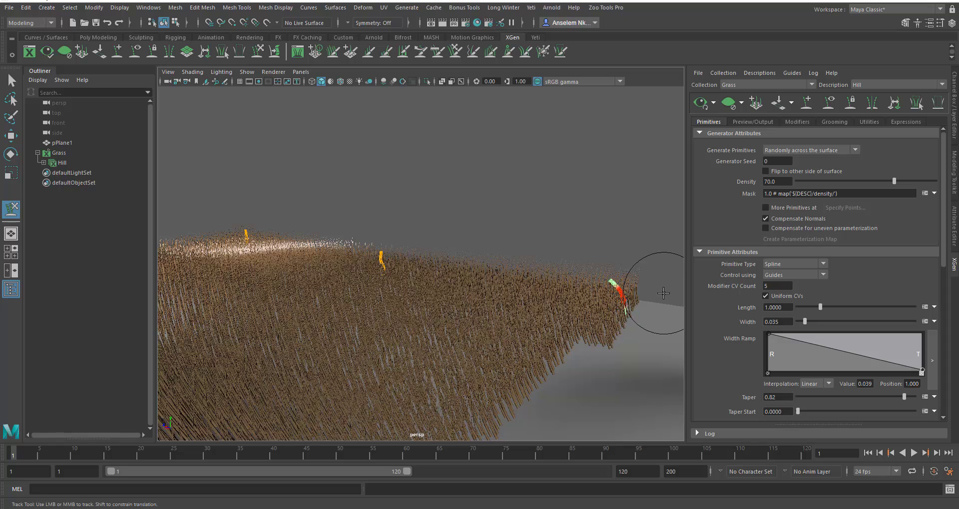
pyautogui.moveTo(617, 249); pyautogui.dragTo(643, 236)
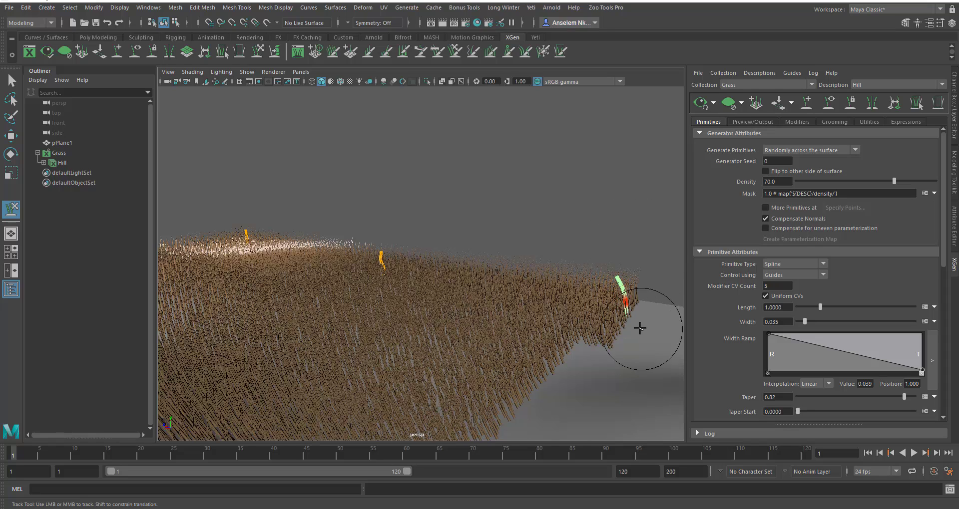
pyautogui.click(701, 103)
# - Bend over the guides on the near hill and along the plane's edge, and refresh the grass preview
pyautogui.keyDown('alt'); pyautogui.moveTo(336, 231); pyautogui.dragTo(249, 218); pyautogui.keyUp('alt')
pyautogui.keyDown('alt'); pyautogui.moveTo(243, 213); pyautogui.dragTo(276, 232, button='right'); pyautogui.keyUp('alt')
pyautogui.keyDown('alt'); pyautogui.moveTo(513, 244); pyautogui.dragTo(575, 289, button='middle'); pyautogui.keyUp('alt')
pyautogui.keyDown('alt'); pyautogui.moveTo(576, 289); pyautogui.dragTo(545, 249, button='right'); pyautogui.keyUp('alt')
pyautogui.keyDown('alt'); pyautogui.moveTo(567, 246); pyautogui.dragTo(607, 246, button='middle'); pyautogui.keyUp('alt')
pyautogui.keyDown('alt'); pyautogui.moveTo(579, 270); pyautogui.dragTo(622, 319, button='right'); pyautogui.keyUp('alt')
pyautogui.keyDown('alt'); pyautogui.moveTo(618, 326); pyautogui.dragTo(535, 286); pyautogui.keyUp('alt')
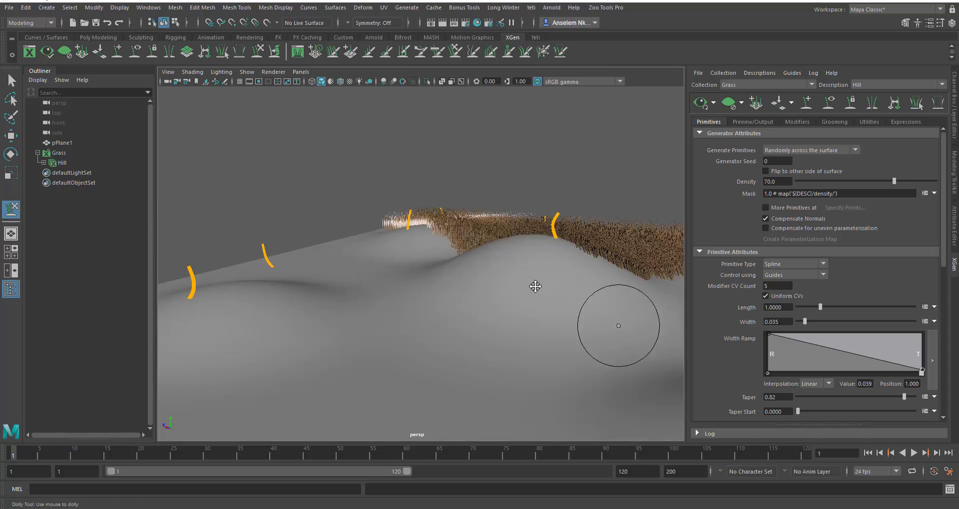
pyautogui.keyDown('alt'); pyautogui.moveTo(538, 319); pyautogui.dragTo(485, 295, button='middle'); pyautogui.keyUp('alt')
pyautogui.keyDown('alt'); pyautogui.moveTo(485, 295); pyautogui.dragTo(368, 295); pyautogui.keyUp('alt')
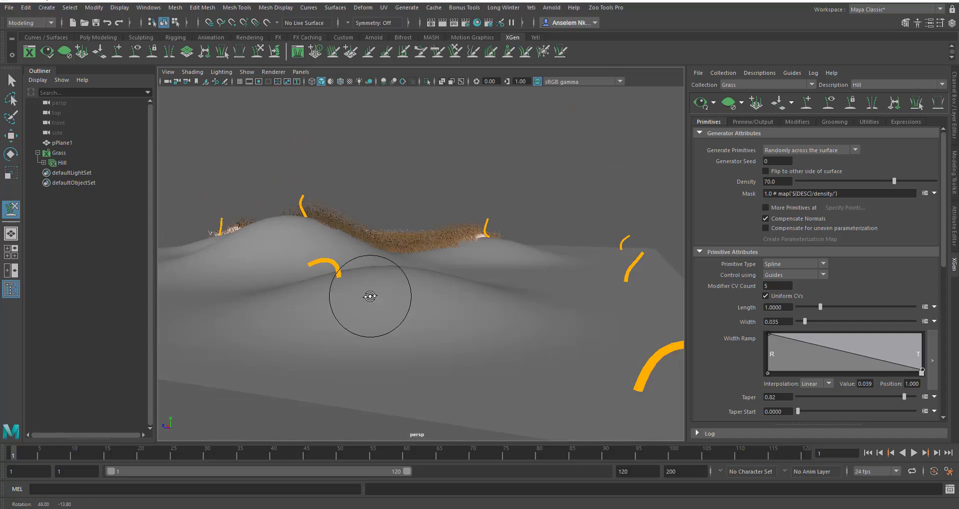
pyautogui.keyDown('alt'); pyautogui.moveTo(368, 295); pyautogui.dragTo(451, 339, button='right'); pyautogui.keyUp('alt')
pyautogui.click(701, 103)
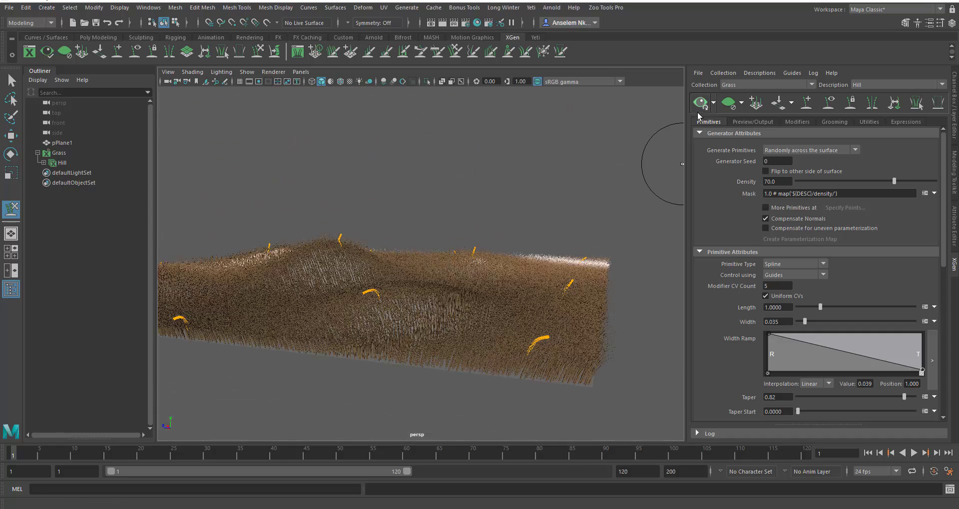
# - Inspect the updated grass across the hills from several angles and leave guide sculpting for the Select tool
pyautogui.keyDown('alt'); pyautogui.moveTo(475, 293); pyautogui.dragTo(381, 280); pyautogui.keyUp('alt')
pyautogui.keyDown('alt'); pyautogui.moveTo(380, 279); pyautogui.dragTo(362, 275, button='right'); pyautogui.keyUp('alt')
pyautogui.keyDown('alt'); pyautogui.moveTo(441, 285); pyautogui.dragTo(424, 362); pyautogui.keyUp('alt')
pyautogui.keyDown('alt'); pyautogui.moveTo(389, 300); pyautogui.dragTo(507, 323, button='right'); pyautogui.keyUp('alt')
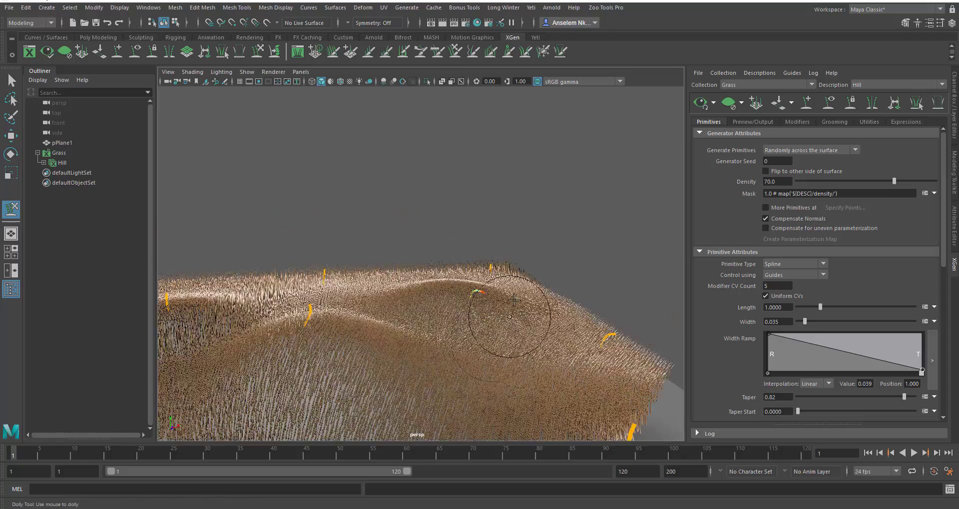
pyautogui.keyDown('alt'); pyautogui.moveTo(507, 323); pyautogui.dragTo(553, 285, button='middle'); pyautogui.keyUp('alt')
pyautogui.press('q')
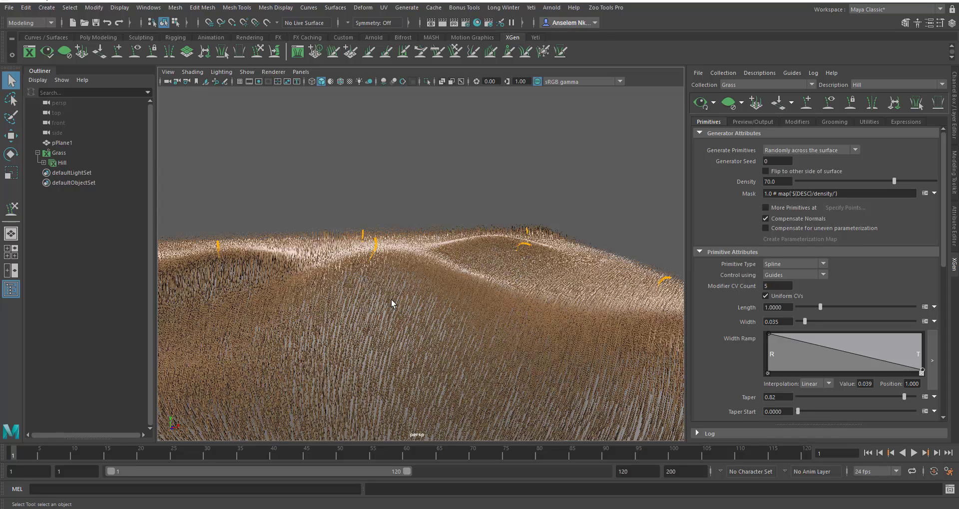
pyautogui.keyDown('alt'); pyautogui.moveTo(457, 317); pyautogui.dragTo(390, 309); pyautogui.keyUp('alt')
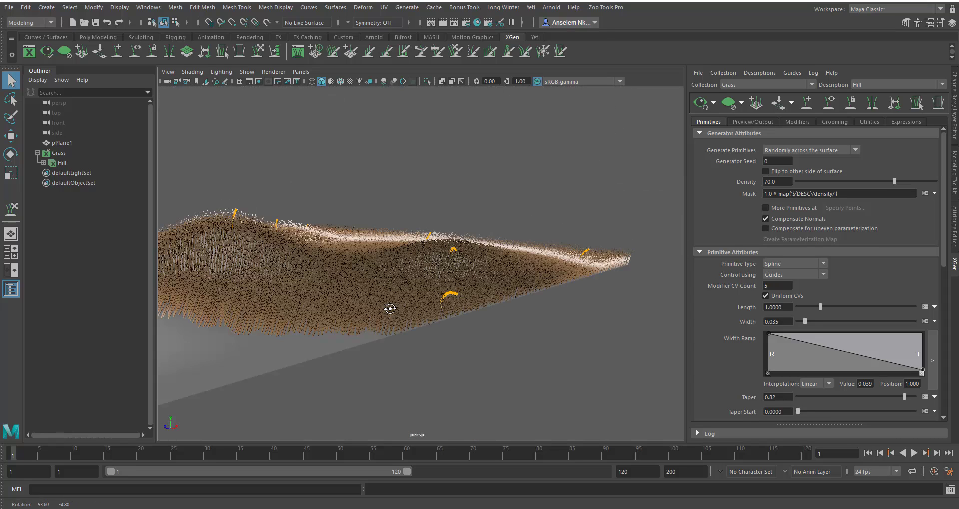
# - Select the plane and set the Hill description's output renderer to Arnold Renderer
pyautogui.click(254, 359)
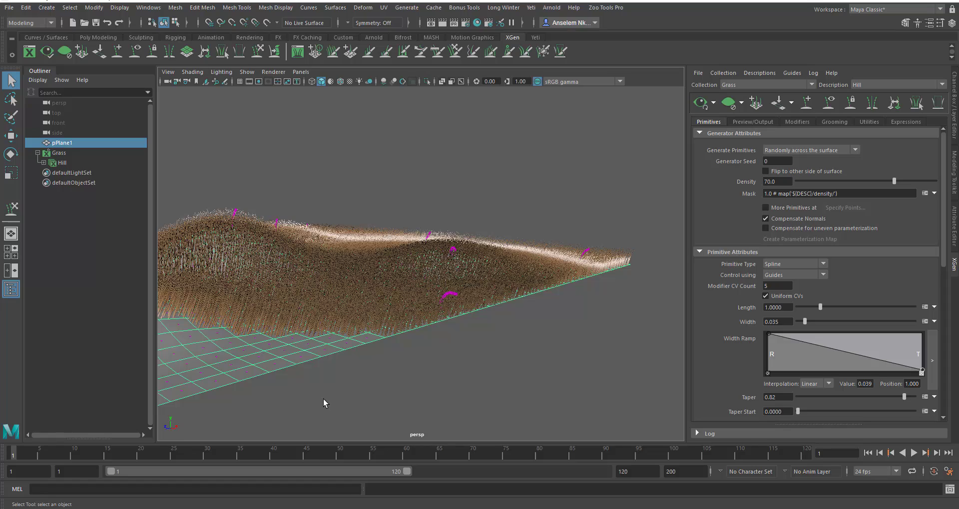
pyautogui.keyDown('alt'); pyautogui.moveTo(509, 329); pyautogui.dragTo(602, 331, button='right'); pyautogui.keyUp('alt')
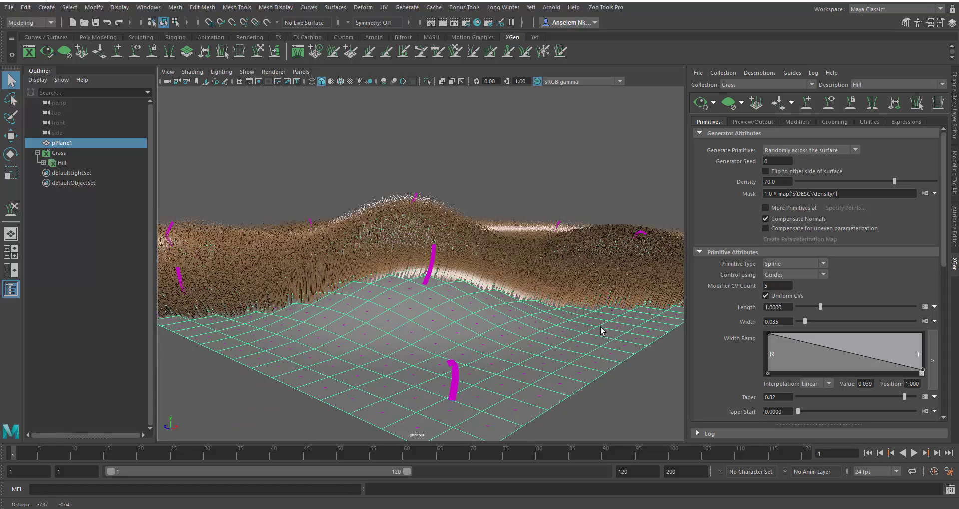
pyautogui.scroll(2, 481, 312)
pyautogui.scroll(2, 538, 332)
pyautogui.scroll(-5, 735, 331)
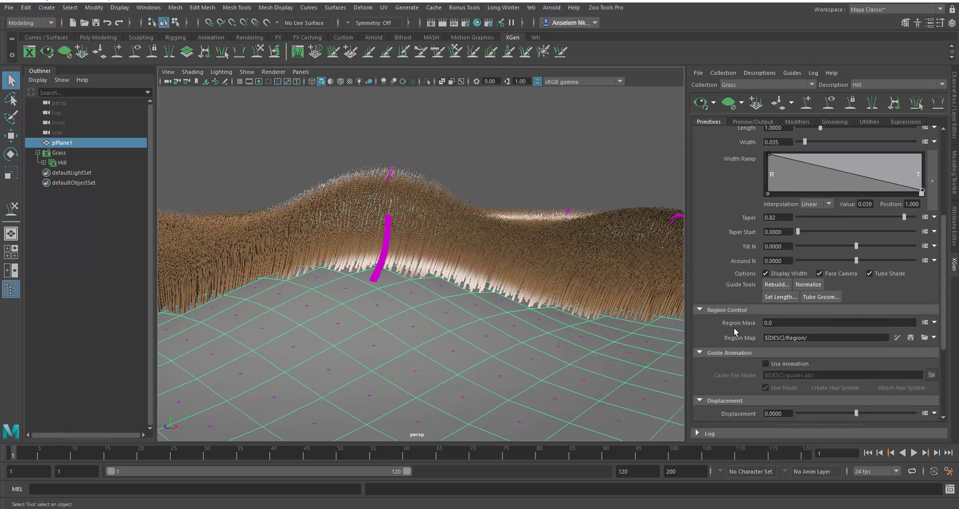
pyautogui.scroll(3, 737, 327)
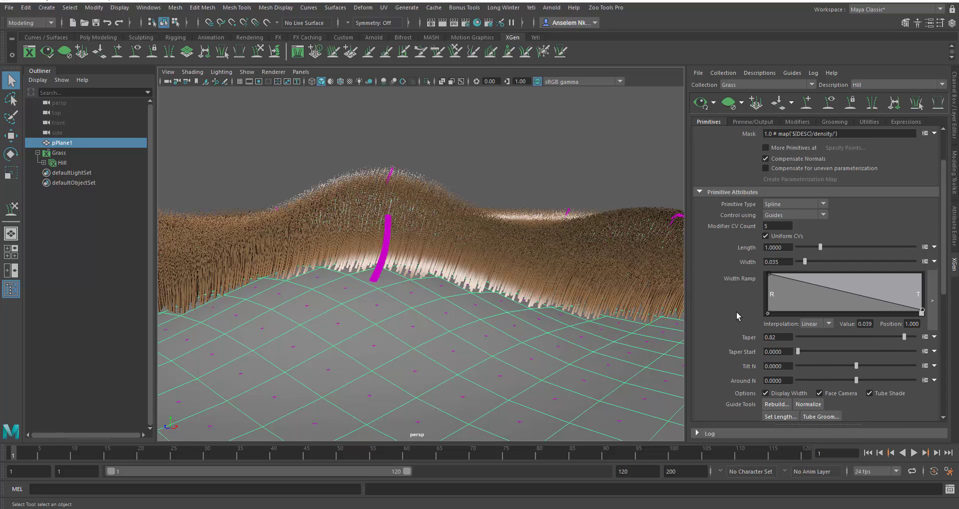
pyautogui.click(748, 122)
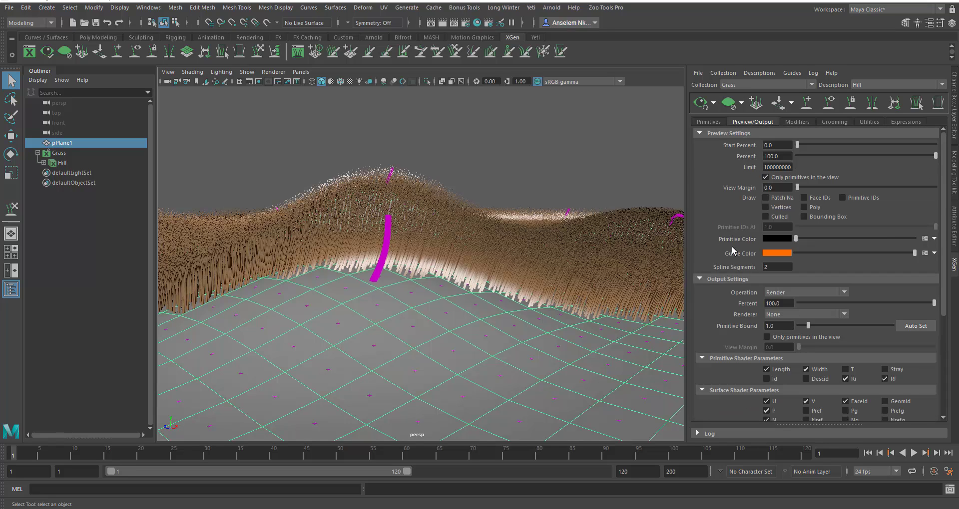
pyautogui.click(787, 314)
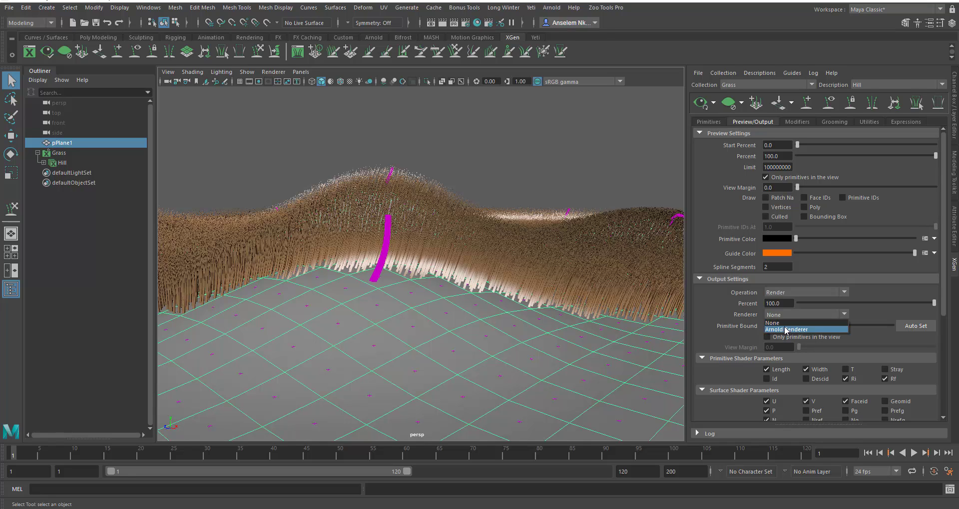
pyautogui.click(786, 329)
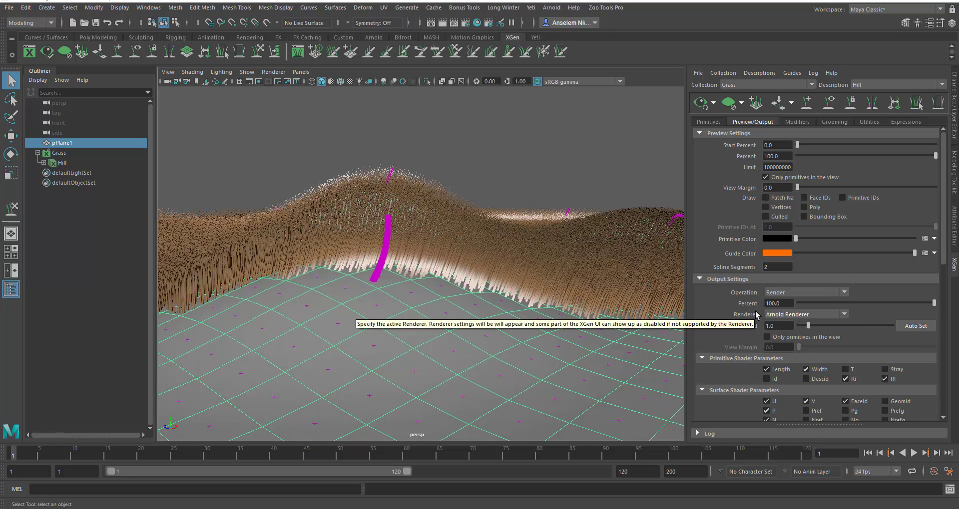
# - Add a custom shader parameter named grass_color of type color
pyautogui.scroll(-3, 737, 340)
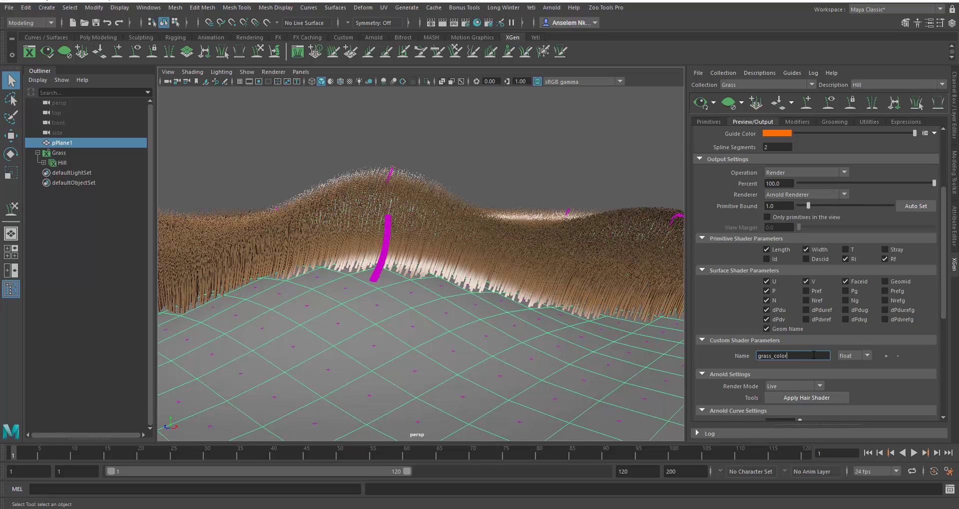
pyautogui.click(868, 356)
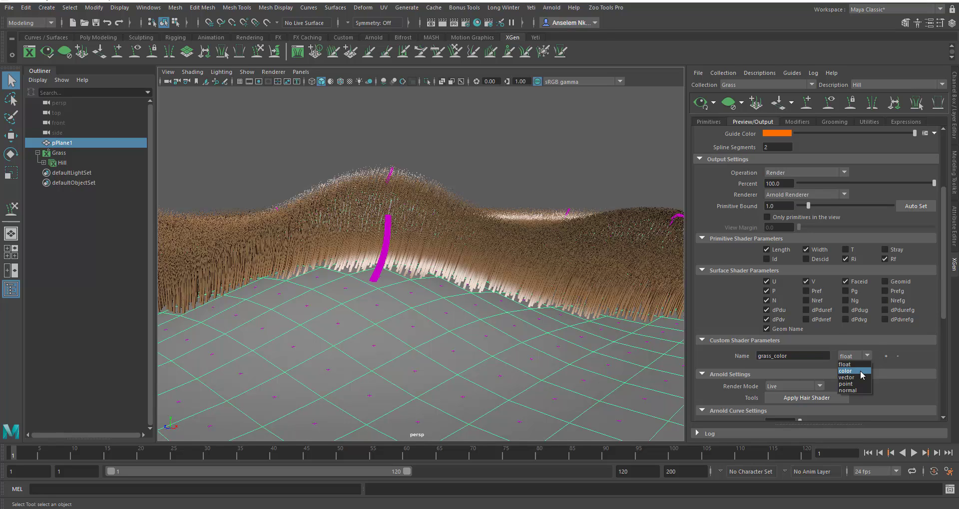
pyautogui.click(862, 376)
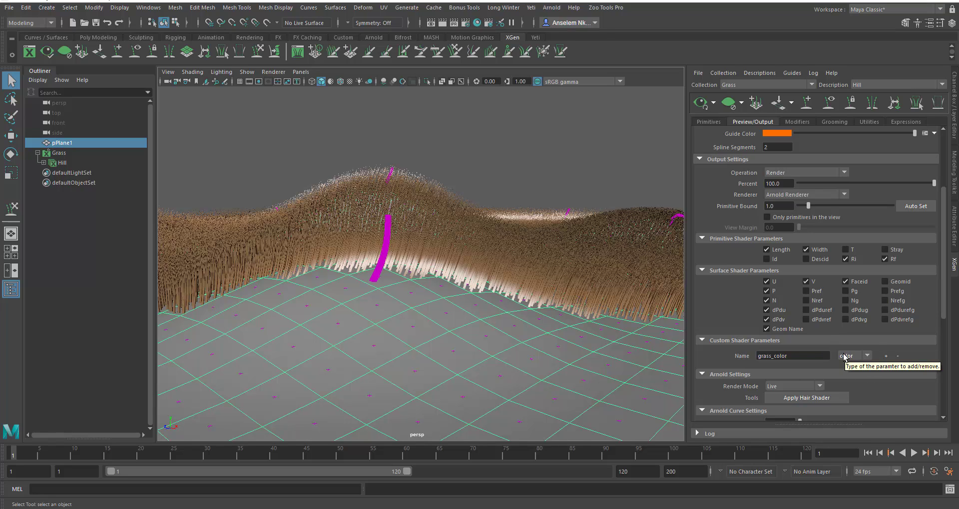
pyautogui.click(886, 357)
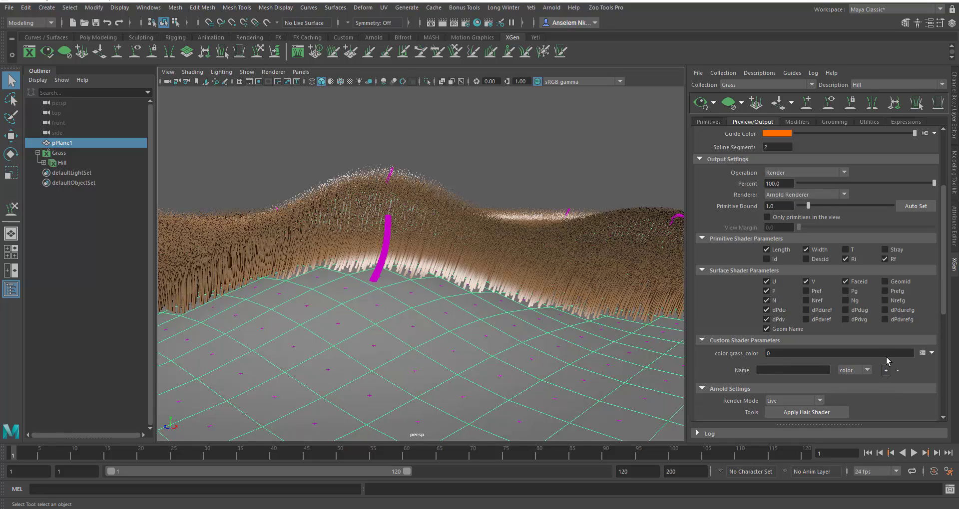
# - Create a map named custom_color_grass_color for the grass_color parameter, with resolution 5.0 and a White start color
pyautogui.click(932, 353)
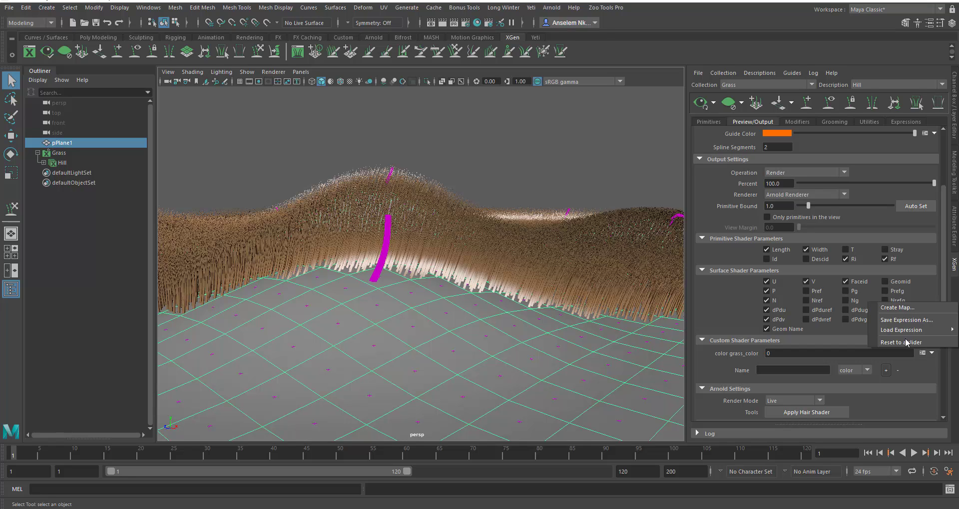
pyautogui.click(893, 309)
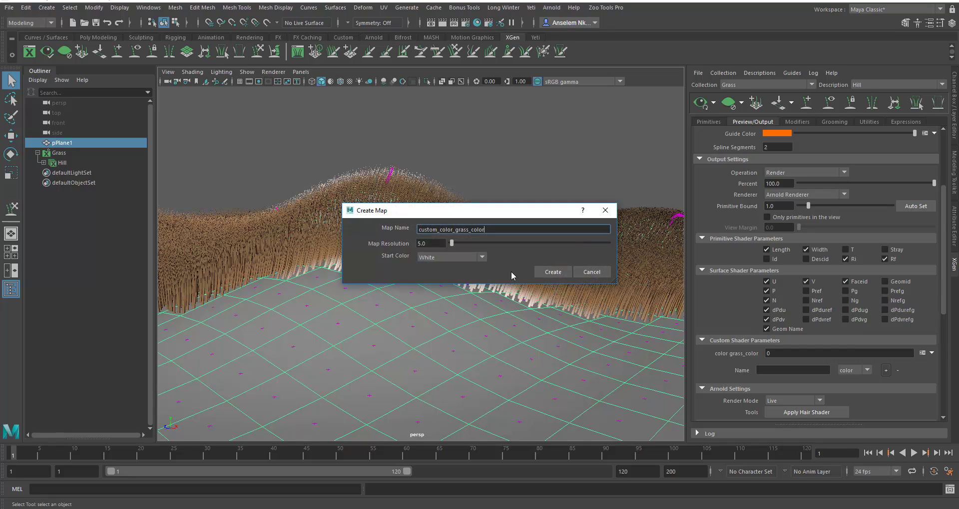
pyautogui.click(552, 273)
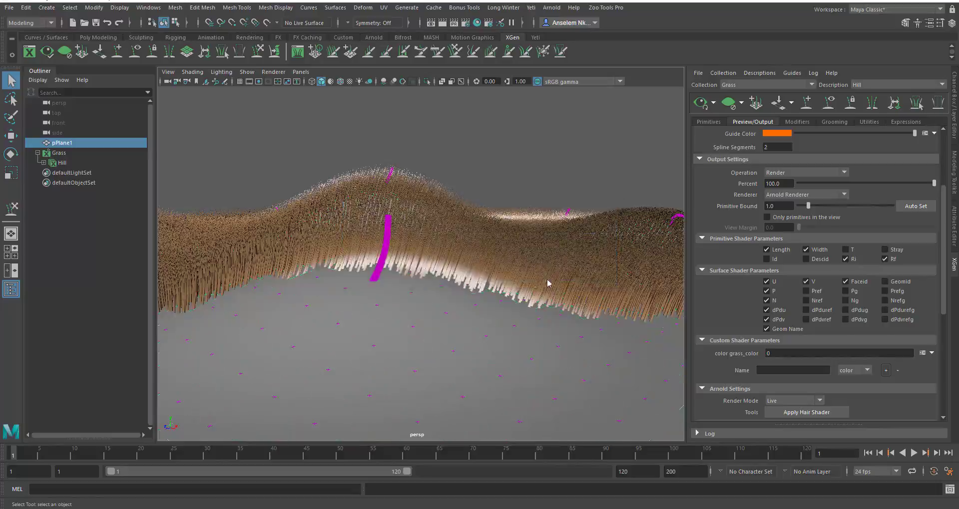
# - Paint freehand black strokes winding across the hills on the grass_color map
pyautogui.keyDown('alt'); pyautogui.moveTo(419, 319); pyautogui.dragTo(407, 367); pyautogui.keyUp('alt')
pyautogui.scroll(-6, 407, 367)
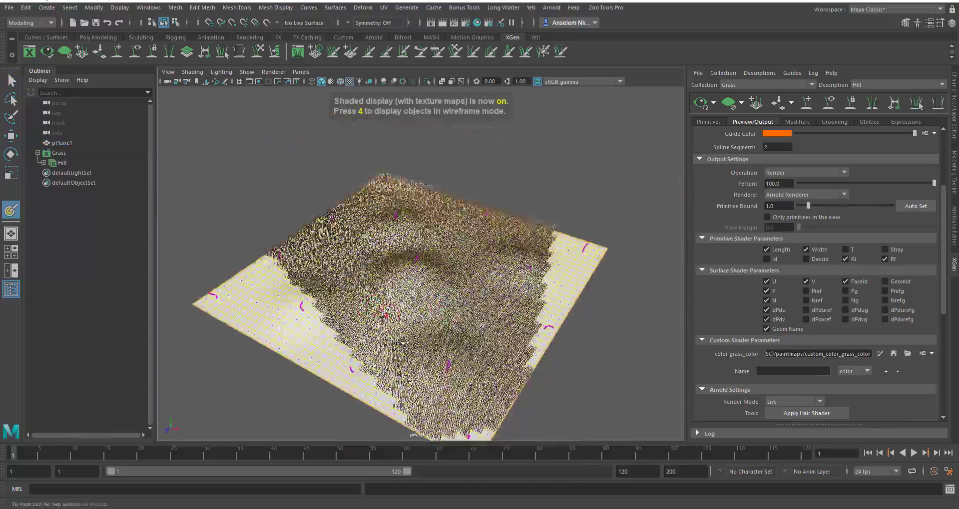
pyautogui.keyDown('alt'); pyautogui.moveTo(360, 299); pyautogui.dragTo(353, 320); pyautogui.keyUp('alt')
pyautogui.scroll(5, 444, 356)
pyautogui.moveTo(445, 356)
pyautogui.keyDown('alt'); pyautogui.mouseDown()
pyautogui.moveTo(475, 342)
pyautogui.moveTo(410, 339)
pyautogui.moveTo(364, 293)
pyautogui.mouseUp(); pyautogui.keyUp('alt')
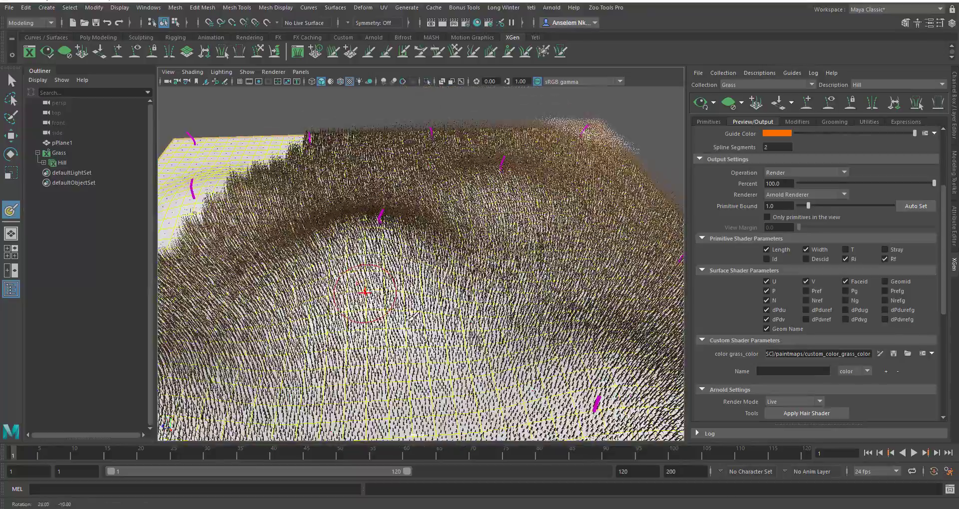
pyautogui.moveTo(343, 262)
pyautogui.mouseDown()
pyautogui.moveTo(492, 350)
pyautogui.moveTo(479, 235)
pyautogui.moveTo(240, 284)
pyautogui.moveTo(350, 164)
pyautogui.moveTo(548, 236)
pyautogui.moveTo(618, 389)
pyautogui.mouseUp()
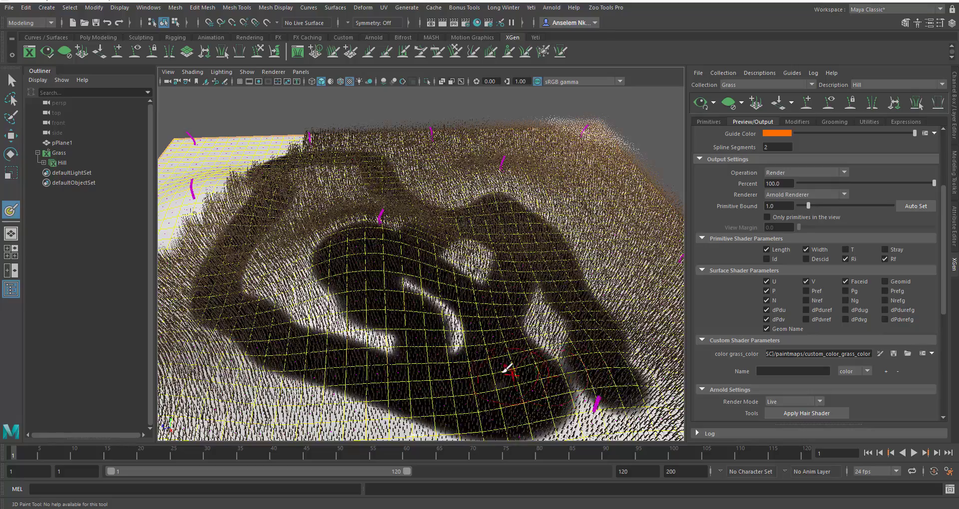
pyautogui.moveTo(506, 371)
pyautogui.keyDown('alt'); pyautogui.mouseDown()
pyautogui.moveTo(507, 327)
pyautogui.moveTo(404, 324)
pyautogui.mouseUp(); pyautogui.keyUp('alt')
pyautogui.keyDown('alt'); pyautogui.moveTo(404, 325); pyautogui.dragTo(418, 327, button='right'); pyautogui.keyUp('alt')
pyautogui.keyDown('alt'); pyautogui.moveTo(419, 328); pyautogui.dragTo(438, 274); pyautogui.keyUp('alt')
pyautogui.moveTo(438, 274)
pyautogui.keyDown('alt'); pyautogui.mouseDown(button='right')
pyautogui.moveTo(329, 208)
pyautogui.moveTo(438, 270)
pyautogui.mouseUp(button='right'); pyautogui.keyUp('alt')
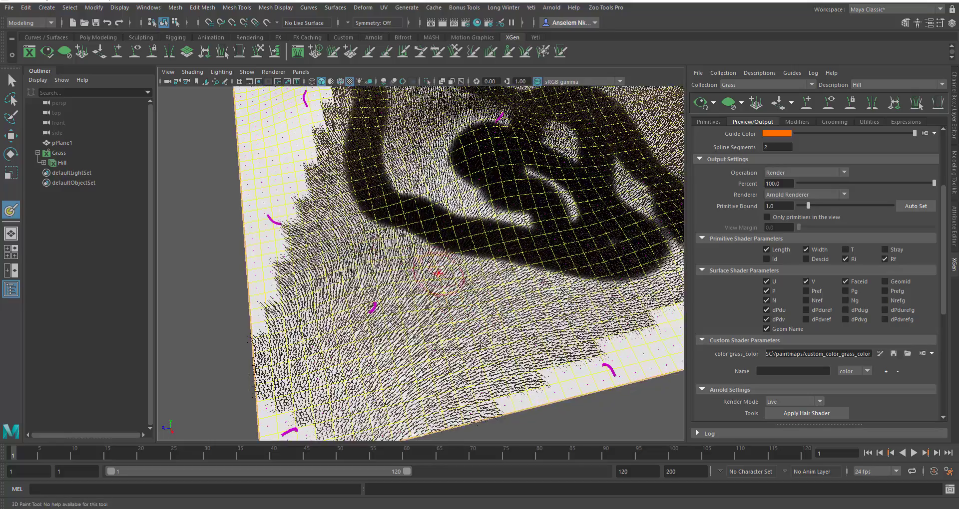
pyautogui.moveTo(440, 257)
pyautogui.mouseDown()
pyautogui.moveTo(387, 302)
pyautogui.moveTo(530, 285)
pyautogui.moveTo(623, 295)
pyautogui.mouseUp()
pyautogui.moveTo(518, 292)
pyautogui.keyDown('alt'); pyautogui.mouseDown(button='middle')
pyautogui.moveTo(390, 334)
pyautogui.moveTo(414, 394)
pyautogui.mouseUp(button='middle'); pyautogui.keyUp('alt')
pyautogui.moveTo(350, 252)
pyautogui.mouseDown()
pyautogui.moveTo(325, 277)
pyautogui.moveTo(351, 320)
pyautogui.mouseUp()
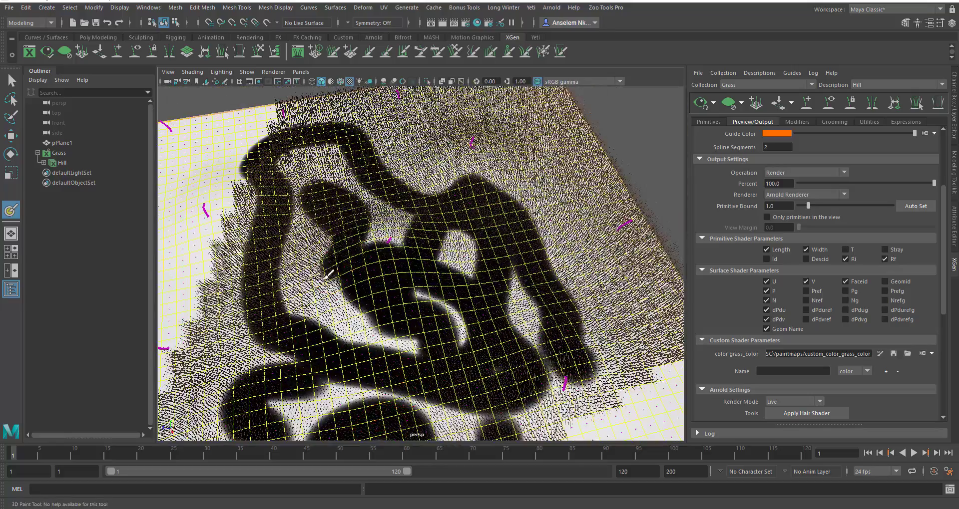
# - Save the painted grass_color map to the Hill description
pyautogui.keyDown('alt'); pyautogui.moveTo(435, 332); pyautogui.dragTo(383, 265, button='middle'); pyautogui.keyUp('alt')
pyautogui.keyDown('alt'); pyautogui.moveTo(384, 265); pyautogui.dragTo(436, 313, button='right'); pyautogui.keyUp('alt')
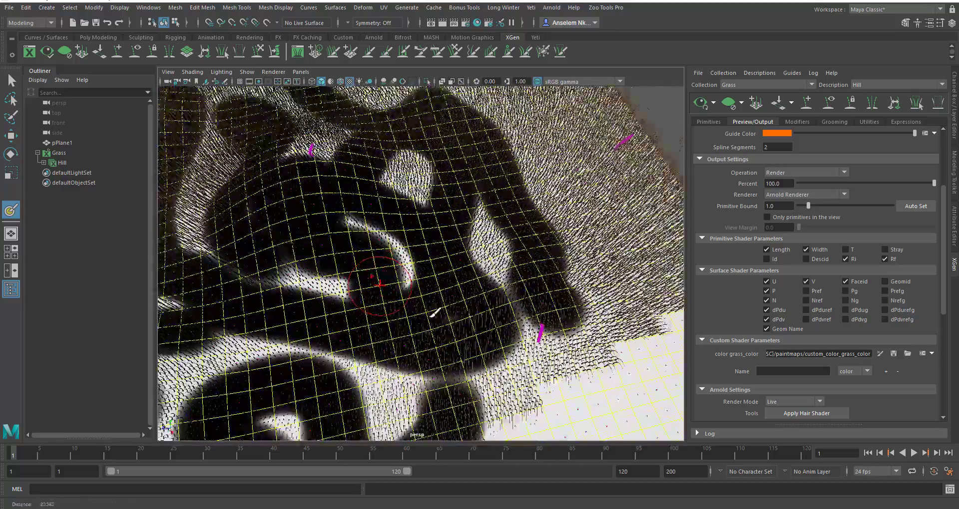
pyautogui.keyDown('alt'); pyautogui.moveTo(437, 335); pyautogui.dragTo(405, 300); pyautogui.keyUp('alt')
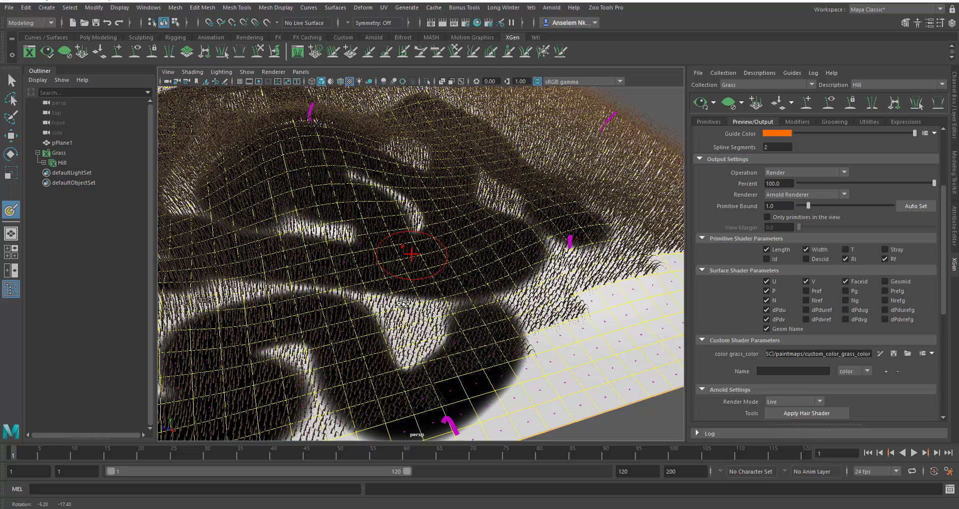
pyautogui.click(893, 354)
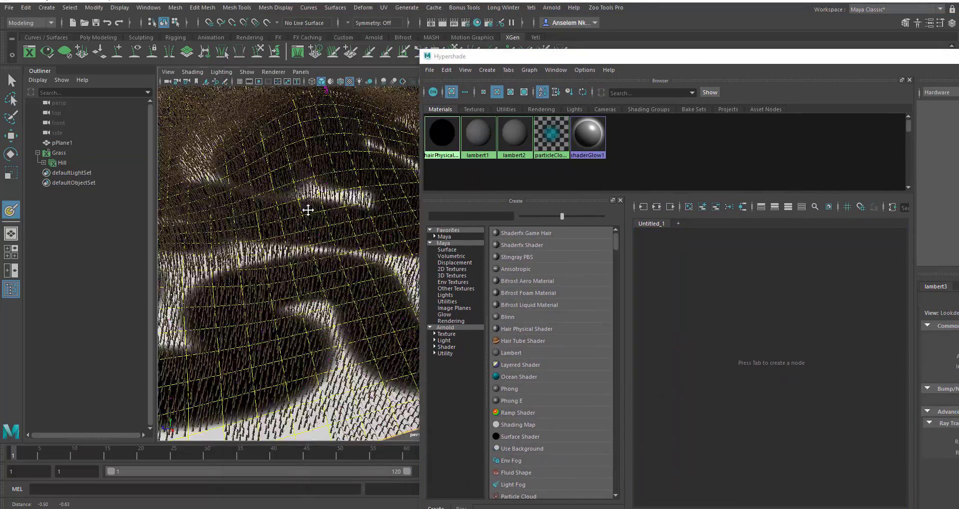
# - Resume painting the grass_color map with textures displayed and add a black loop near the plane's edge
pyautogui.keyDown('alt'); pyautogui.moveTo(308, 210); pyautogui.dragTo(287, 202, button='middle'); pyautogui.keyUp('alt')
pyautogui.keyDown('alt'); pyautogui.moveTo(332, 261); pyautogui.dragTo(255, 251, button='right'); pyautogui.keyUp('alt')
pyautogui.moveTo(567, 60); pyautogui.dragTo(213, 331)
pyautogui.click(878, 353)
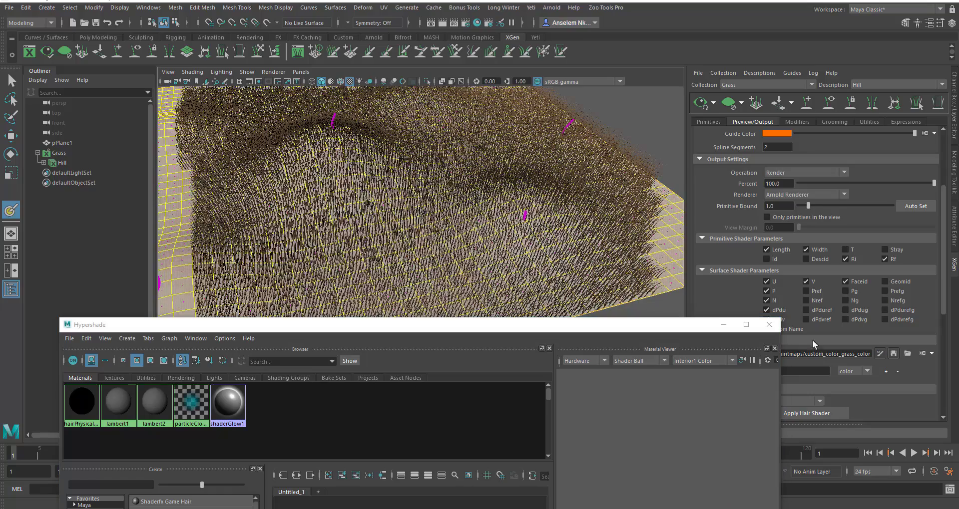
pyautogui.press('6')
pyautogui.moveTo(522, 244); pyautogui.dragTo(592, 272)
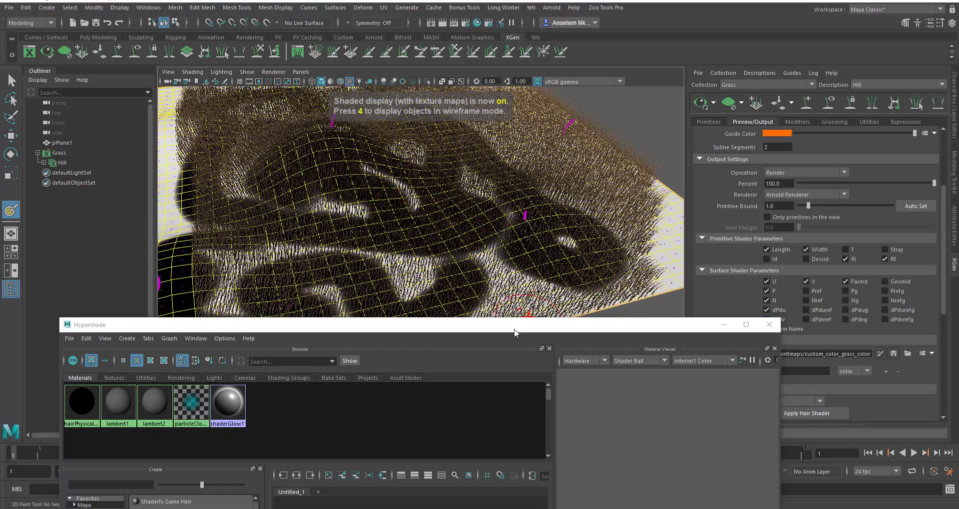
# - Inspect the painted file texture connected to lambert3's Color in Hypershade
pyautogui.moveTo(514, 326); pyautogui.dragTo(644, 98)
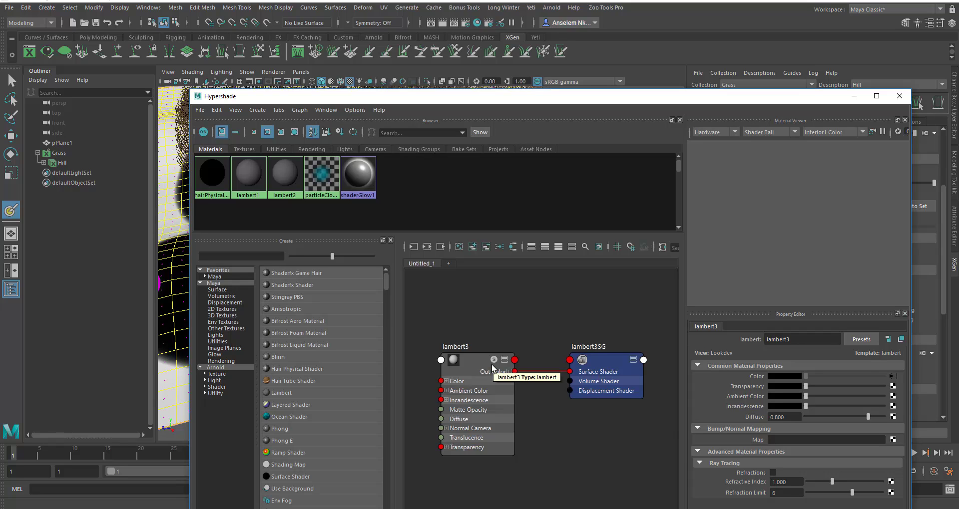
pyautogui.click(893, 377)
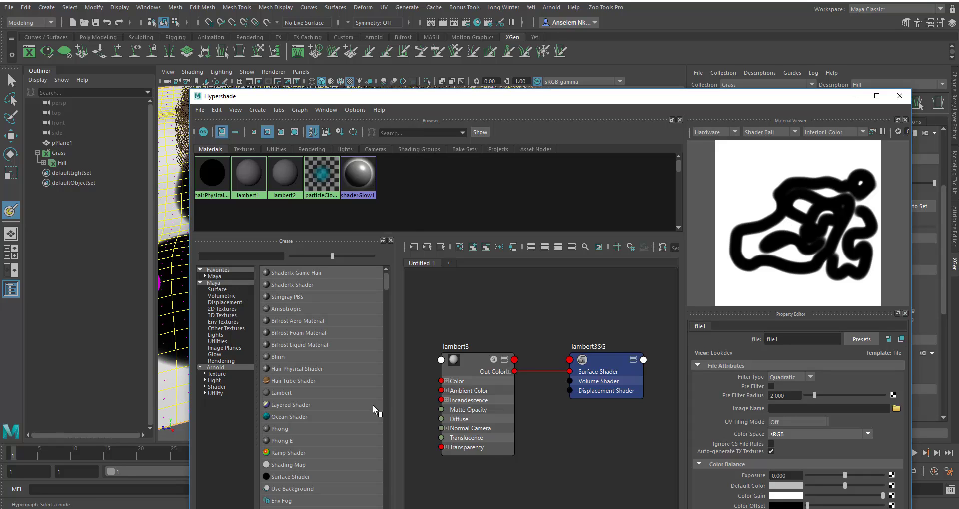
pyautogui.moveTo(468, 367); pyautogui.dragTo(466, 361)
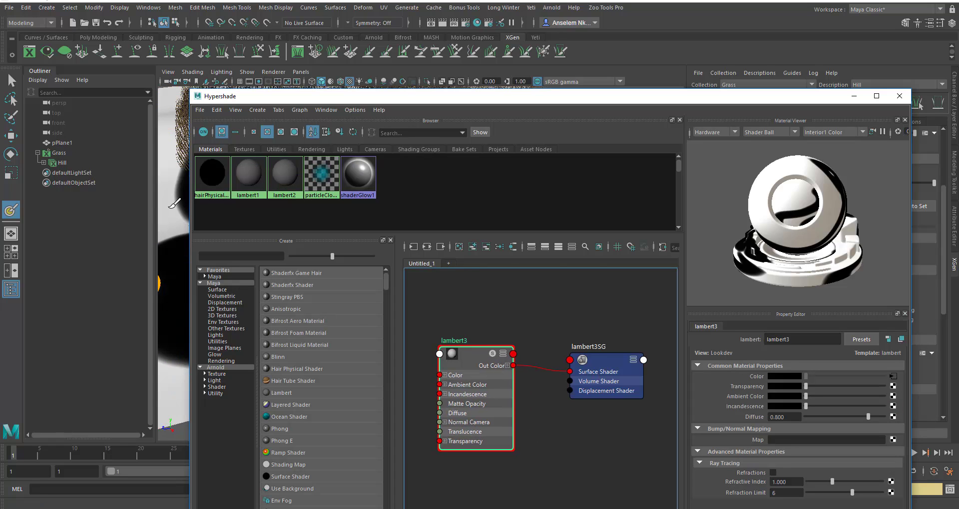
# - Select pPlane1 and graph its assigned material in Hypershade
pyautogui.moveTo(302, 98); pyautogui.dragTo(314, 273)
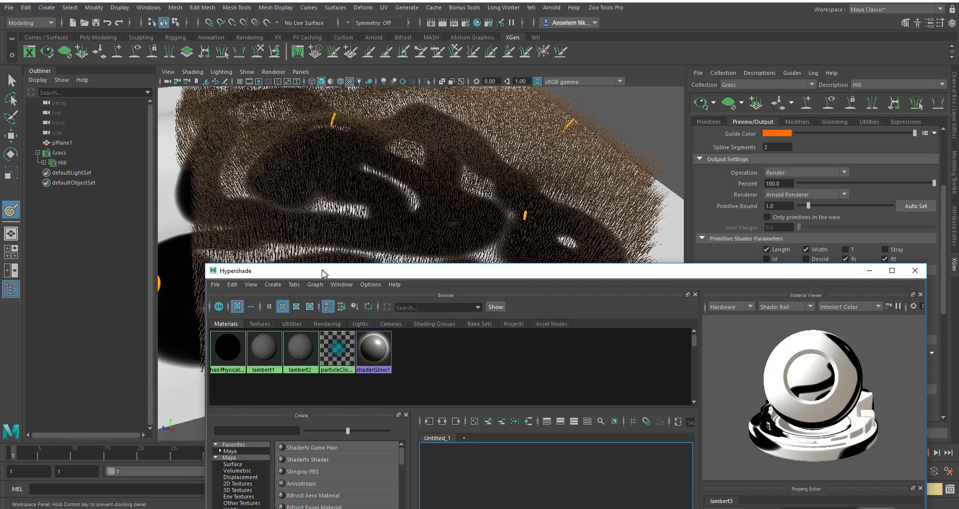
pyautogui.click(68, 143)
pyautogui.moveTo(482, 279); pyautogui.dragTo(466, 118)
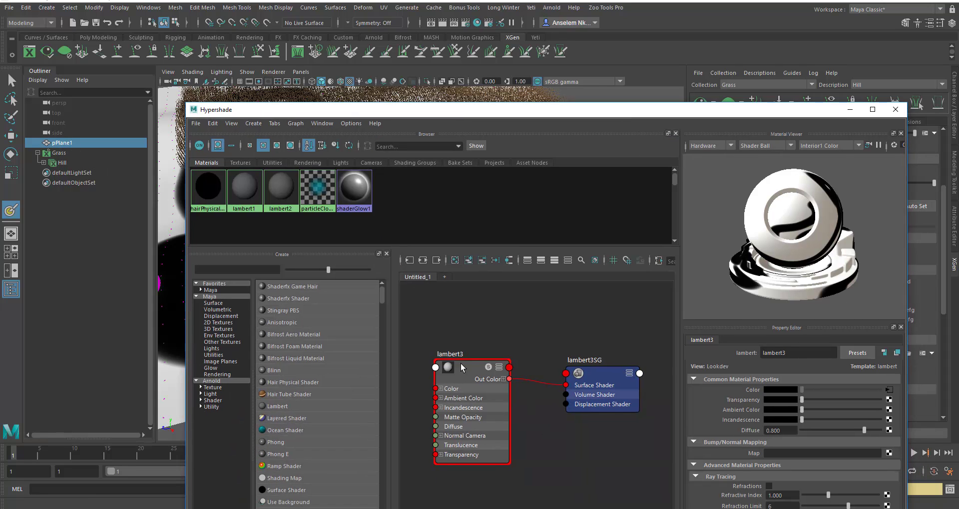
pyautogui.moveTo(468, 350); pyautogui.dragTo(458, 322, button='right')
pyautogui.moveTo(312, 115); pyautogui.dragTo(372, 132)
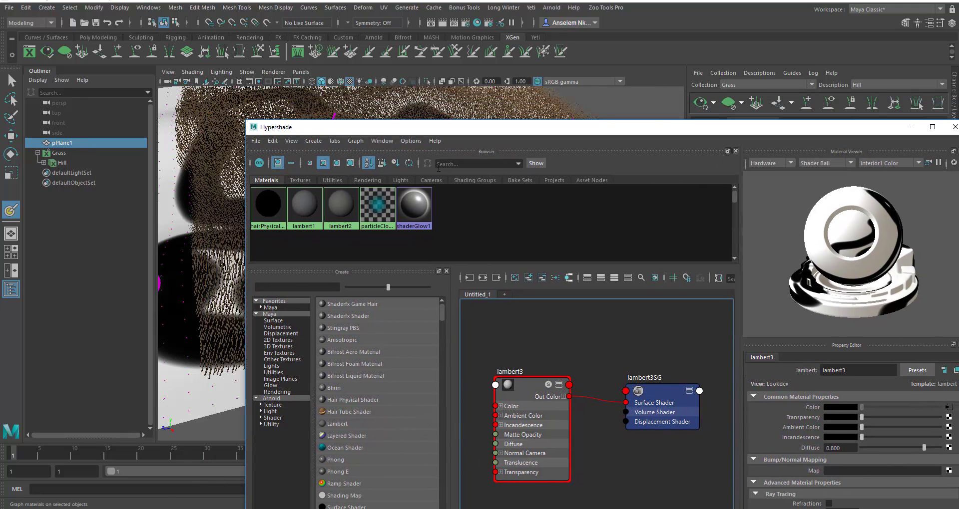
pyautogui.moveTo(476, 133); pyautogui.dragTo(320, 47)
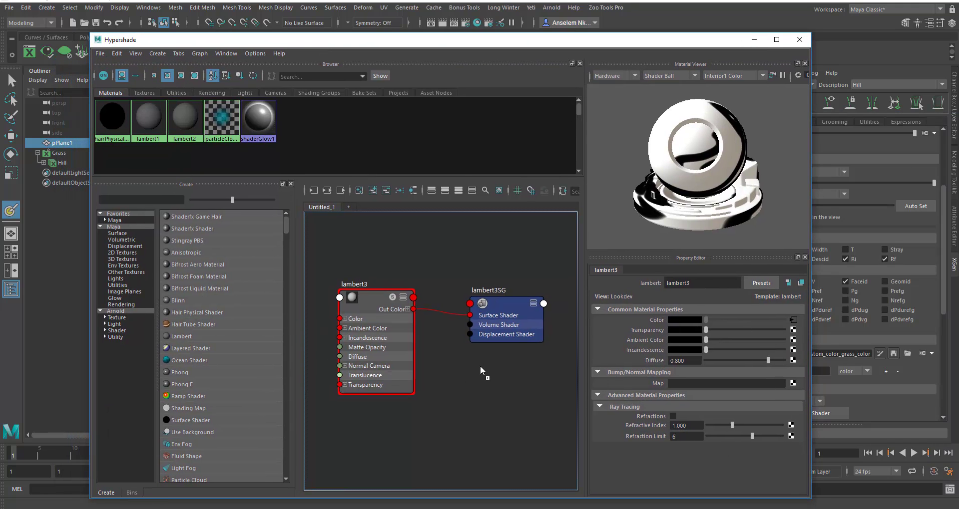
# - Expand lambert3's connections in the graph and select the pPlaneShape1_Grass_Hill_custom_color_grass_color.iff file node
pyautogui.scroll(-5, 474, 368)
pyautogui.click(426, 350)
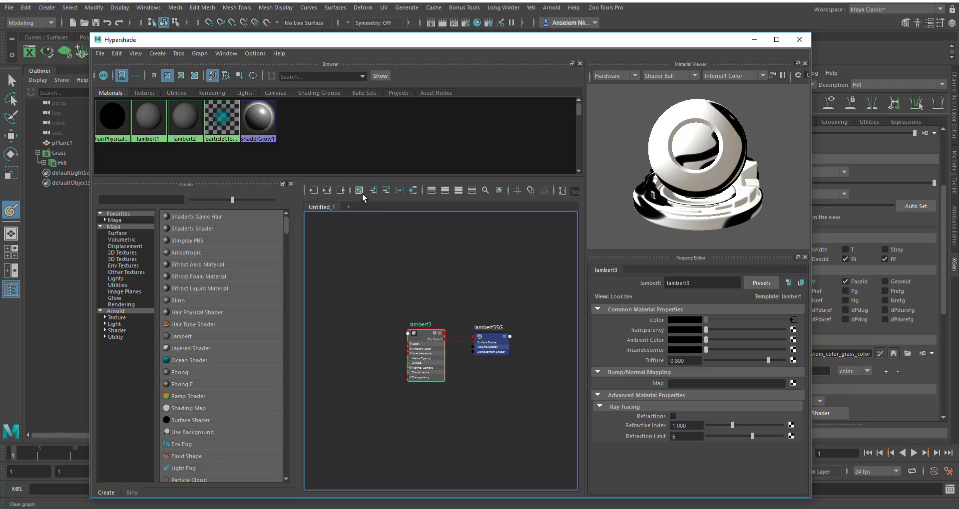
pyautogui.click(327, 191)
pyautogui.keyDown('alt'); pyautogui.moveTo(409, 361); pyautogui.dragTo(366, 374, button='middle'); pyautogui.keyUp('alt')
pyautogui.click(421, 305)
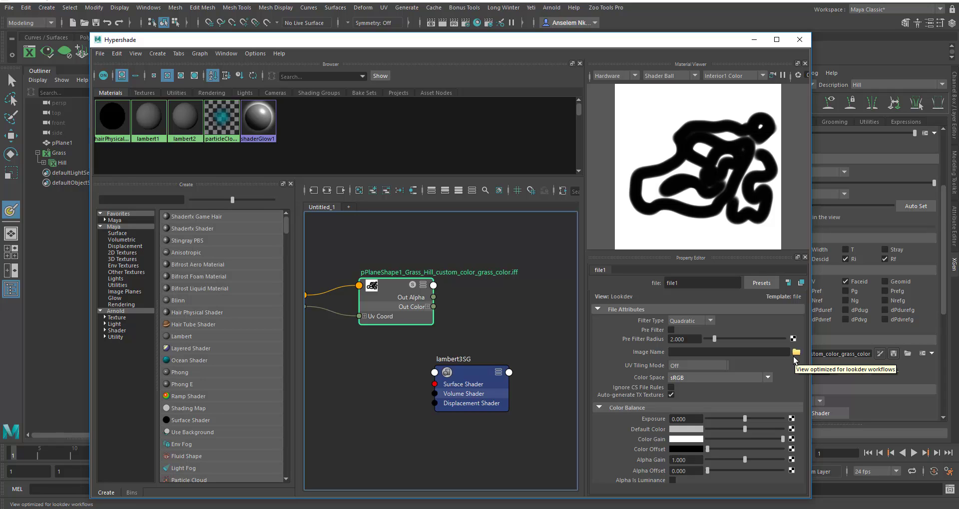
# - Load the stock-photo-green-grass-texture.jpg image into the file1 node
pyautogui.click(796, 352)
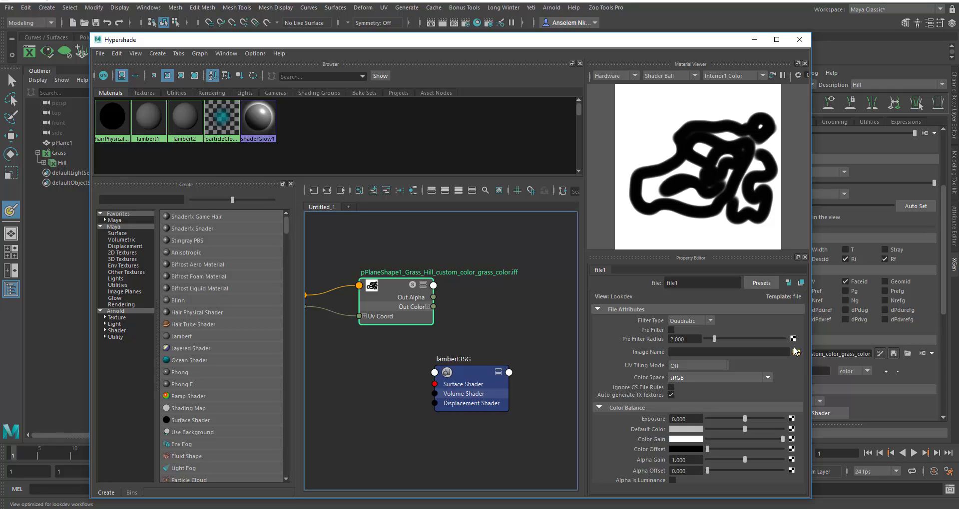
pyautogui.keyDown('alt'); pyautogui.moveTo(492, 314); pyautogui.dragTo(518, 348, button='middle'); pyautogui.keyUp('alt')
pyautogui.click(420, 324)
pyautogui.moveTo(422, 328); pyautogui.dragTo(439, 326)
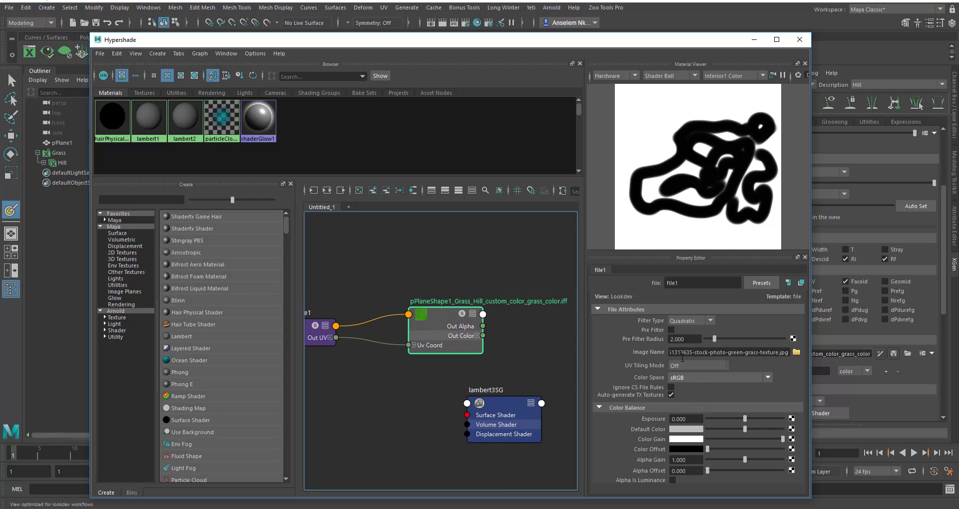
pyautogui.moveTo(439, 316); pyautogui.dragTo(421, 326)
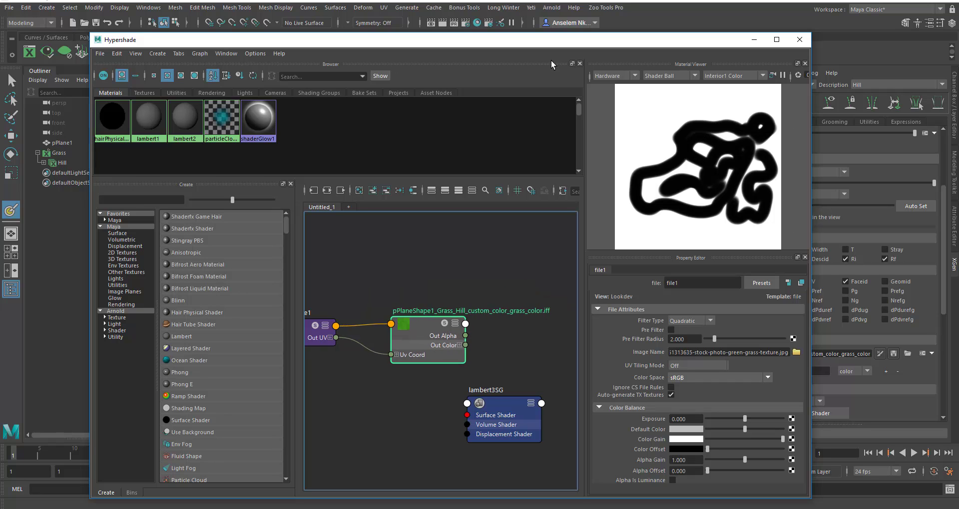
# - Reactivate painting for the grass_color map and save it with the green grass texture
pyautogui.moveTo(561, 45); pyautogui.dragTo(308, 196)
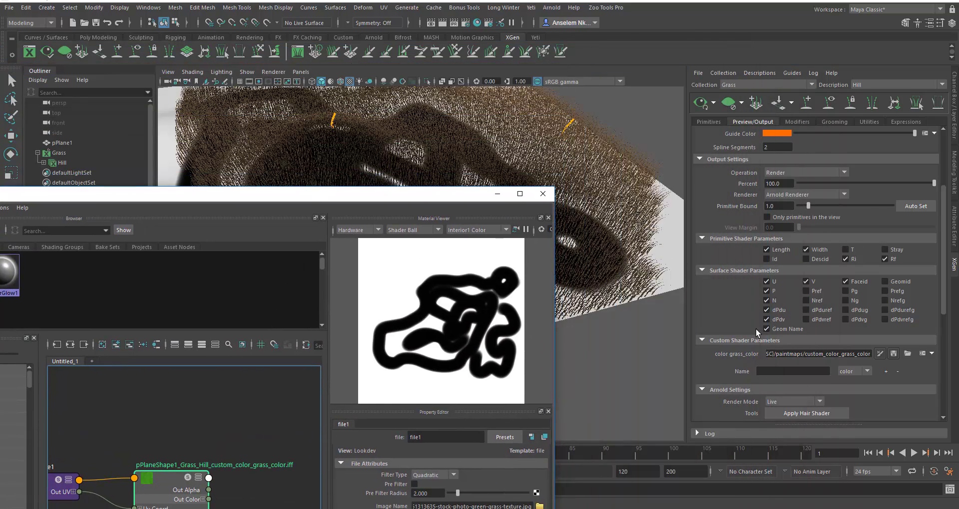
pyautogui.click(879, 354)
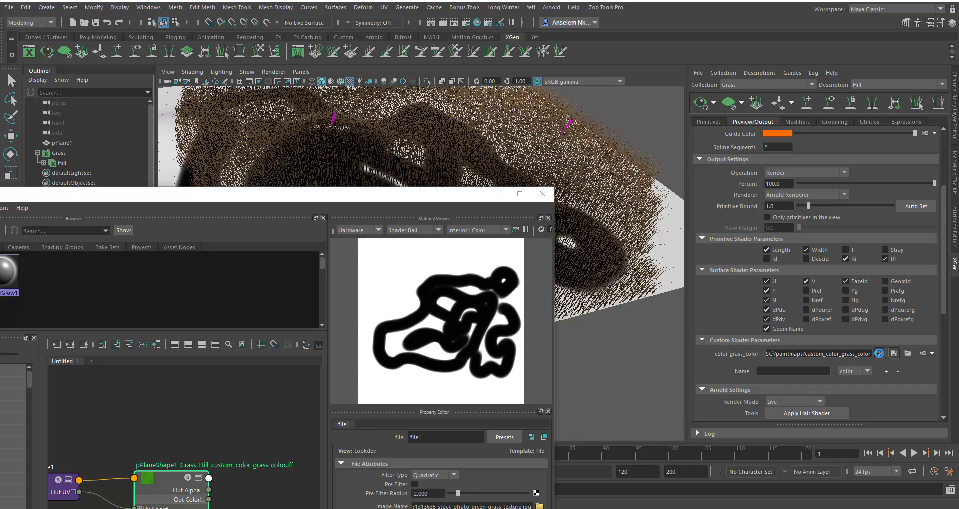
pyautogui.click(893, 355)
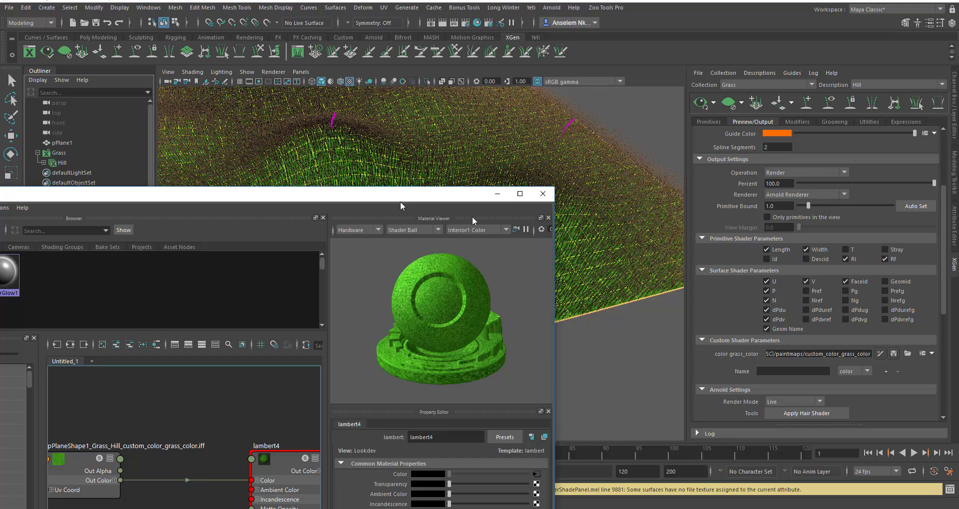
# - Set the 3dpaint value in the grass_color map expression to 100.0 and accept the expression
pyautogui.moveTo(374, 195); pyautogui.dragTo(474, 116)
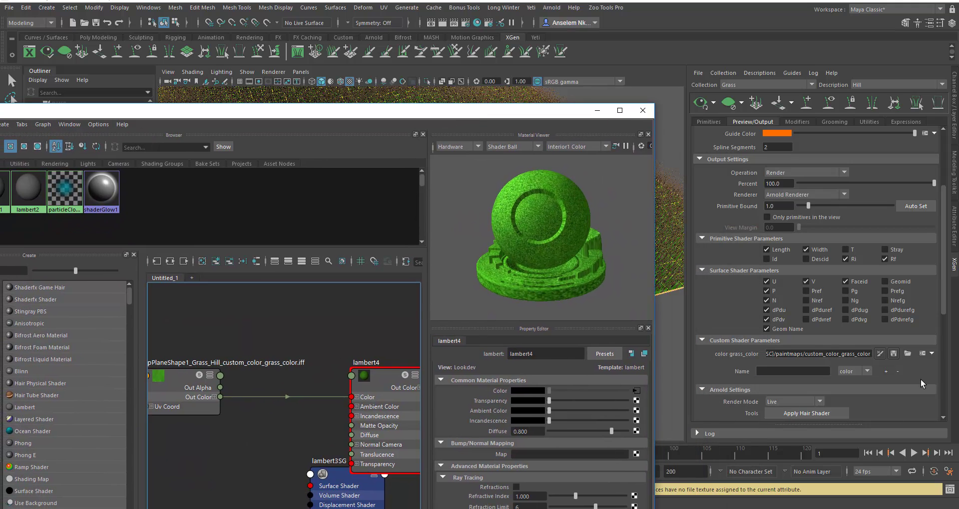
pyautogui.click(931, 355)
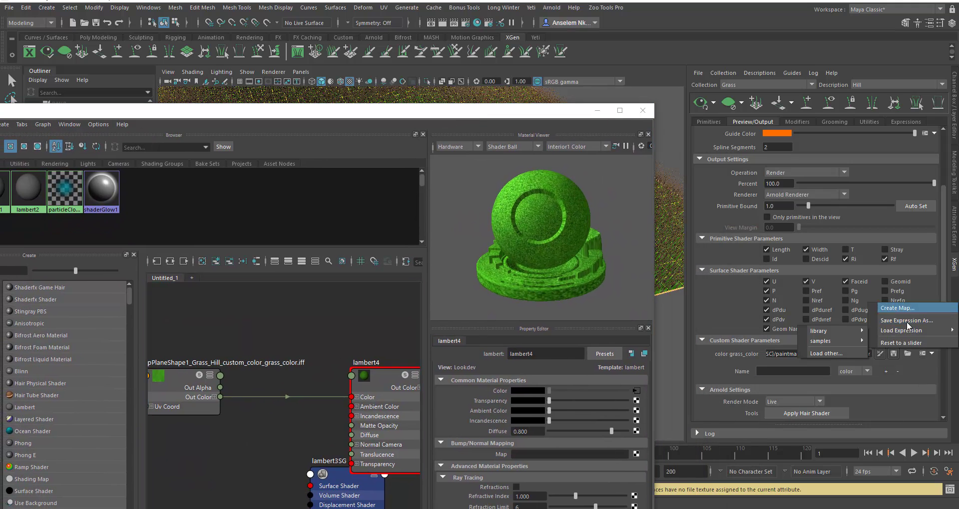
pyautogui.click(925, 387)
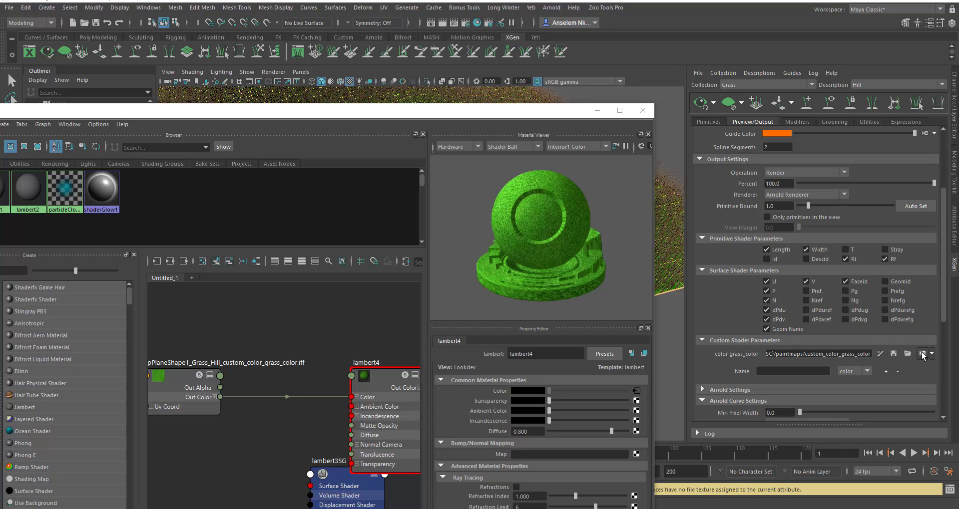
pyautogui.click(922, 354)
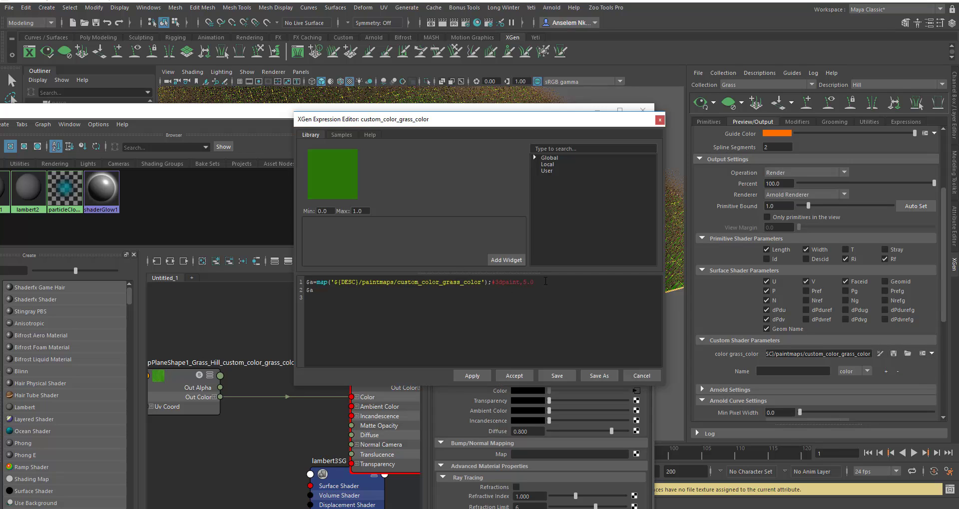
pyautogui.click(523, 282)
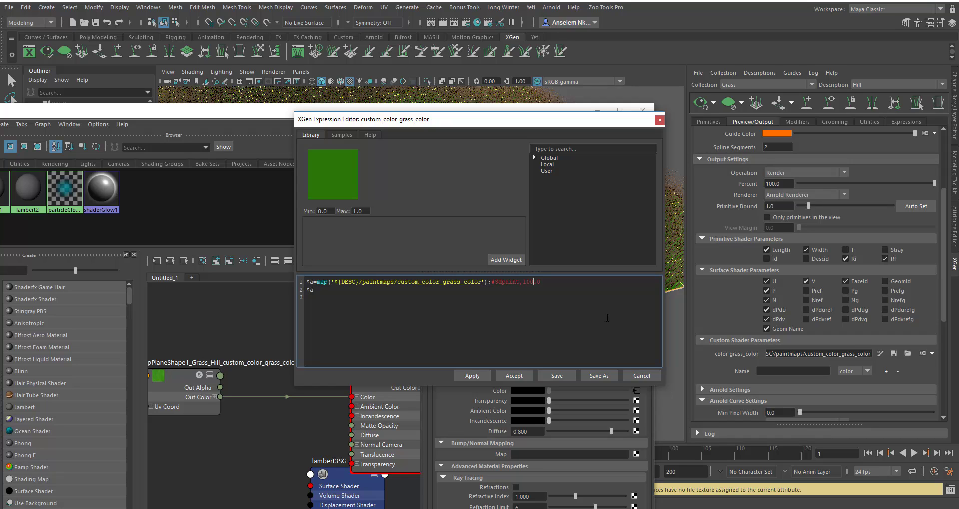
pyautogui.click(513, 375)
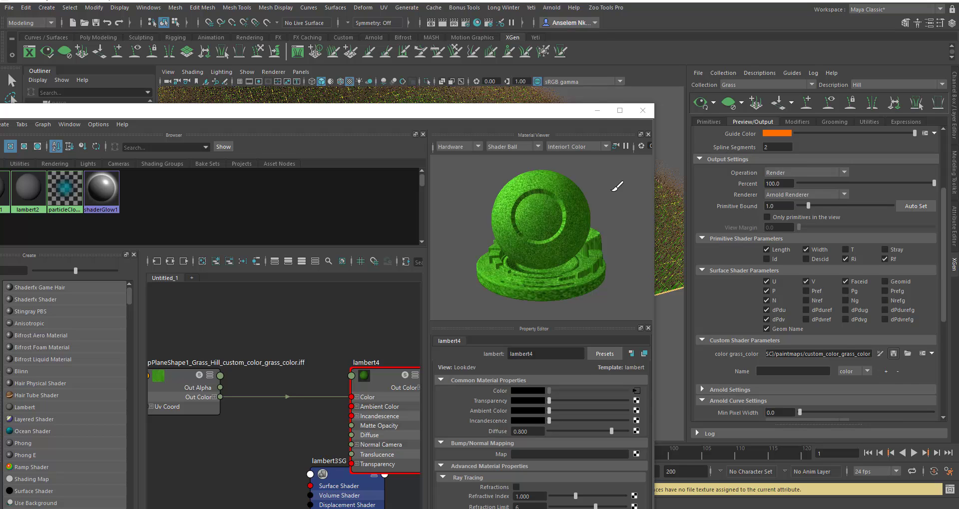
# - Create an aiStandardHair shader in an empty area of the Hypershade graph
pyautogui.moveTo(575, 114); pyautogui.dragTo(836, 71)
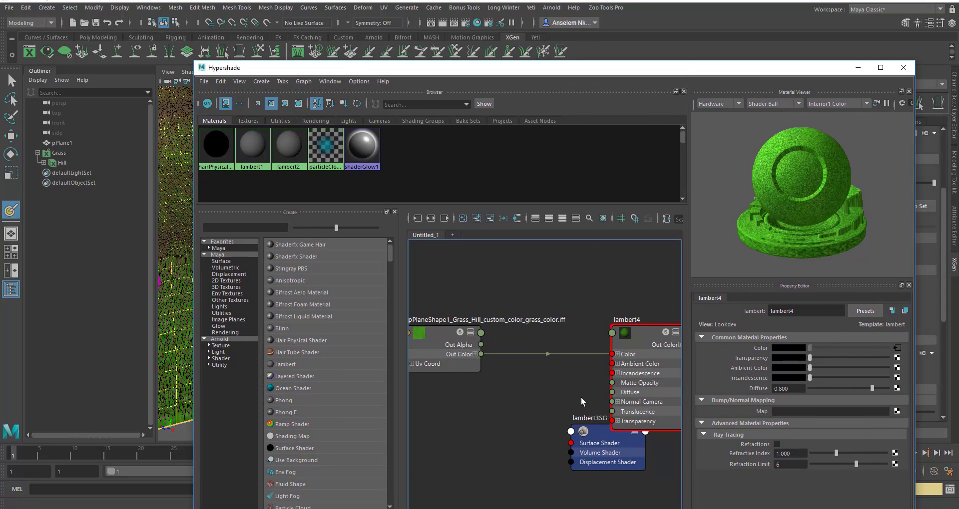
pyautogui.keyDown('alt'); pyautogui.moveTo(581, 398); pyautogui.dragTo(529, 407, button='right'); pyautogui.keyUp('alt')
pyautogui.keyDown('alt'); pyautogui.moveTo(529, 406); pyautogui.dragTo(534, 372, button='middle'); pyautogui.keyUp('alt')
pyautogui.keyDown('alt'); pyautogui.moveTo(545, 374); pyautogui.dragTo(526, 370, button='right'); pyautogui.keyUp('alt')
pyautogui.keyDown('alt'); pyautogui.moveTo(499, 382); pyautogui.dragTo(527, 378, button='middle'); pyautogui.keyUp('alt')
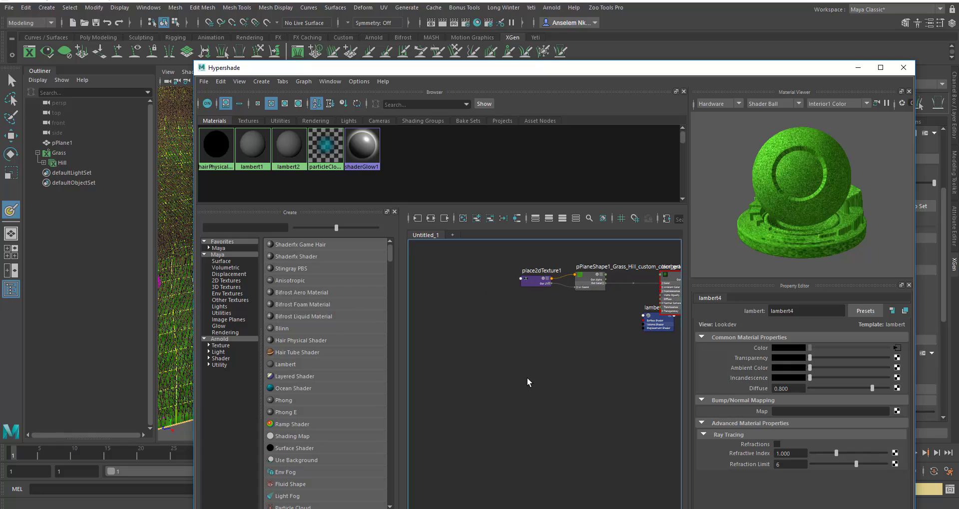
pyautogui.press('Tab')
pyautogui.write('aistand')
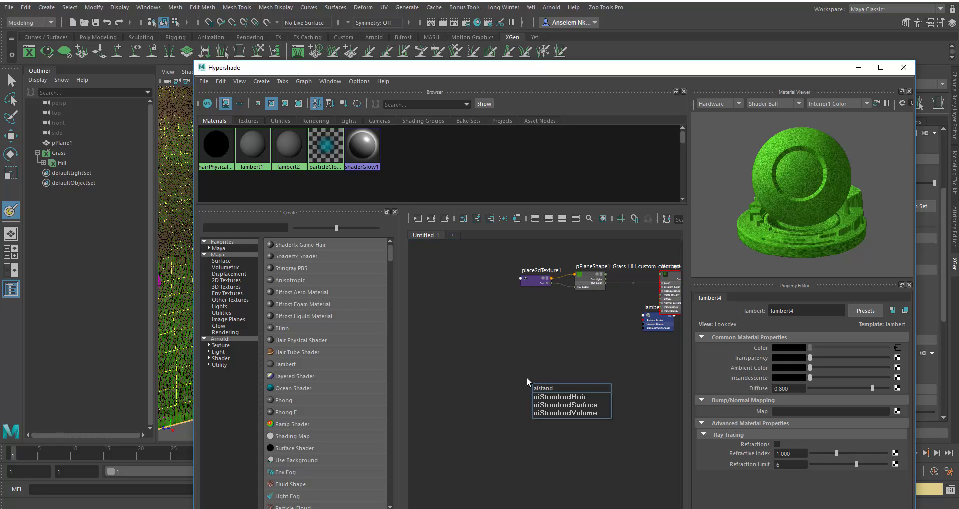
pyautogui.press('Down')
pyautogui.press('Return')
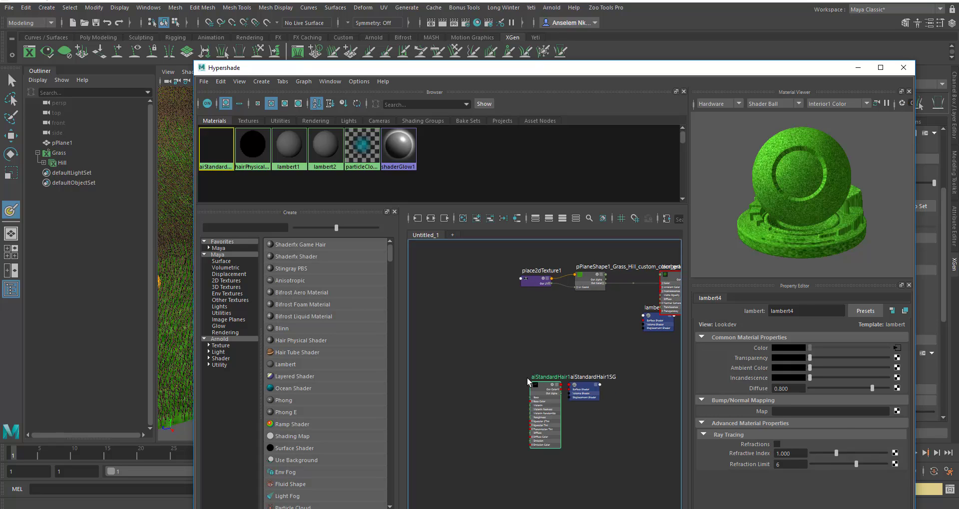
# - Create an aiUserDataColor node and connect its Out Color to the Base Color of aiStandardHair1
pyautogui.click(475, 373)
pyautogui.scroll(5, 485, 404)
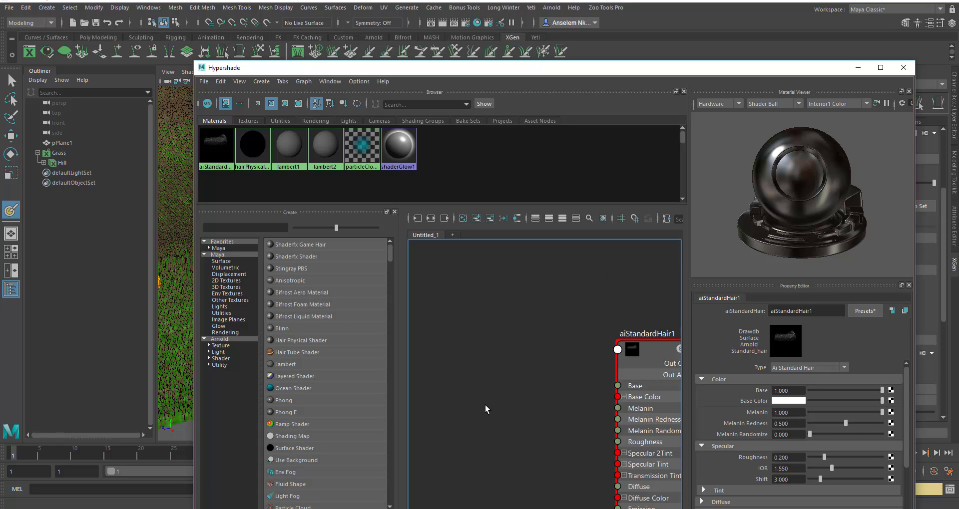
pyautogui.scroll(-3, 484, 405)
pyautogui.moveTo(484, 405)
pyautogui.keyDown('alt'); pyautogui.mouseDown(button='middle')
pyautogui.moveTo(464, 387)
pyautogui.moveTo(473, 378)
pyautogui.mouseUp(button='middle'); pyautogui.keyUp('alt')
pyautogui.scroll(3, 477, 388)
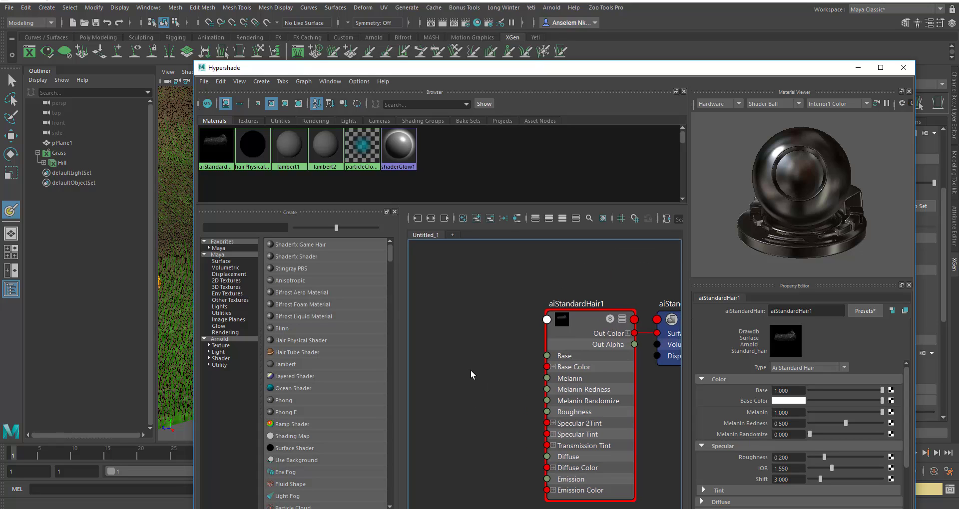
pyautogui.press('Tab')
pyautogui.write('ais')
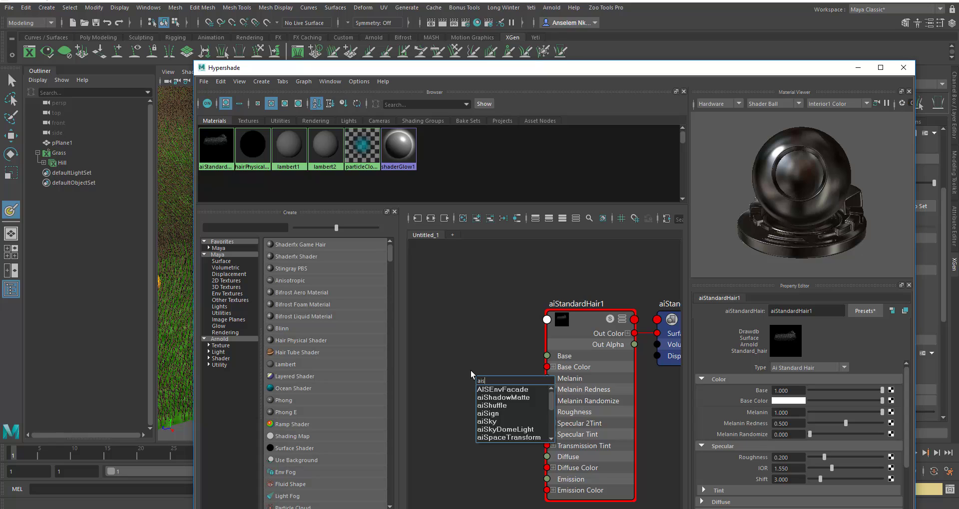
pyautogui.press('BackSpace')
pyautogui.write('user')
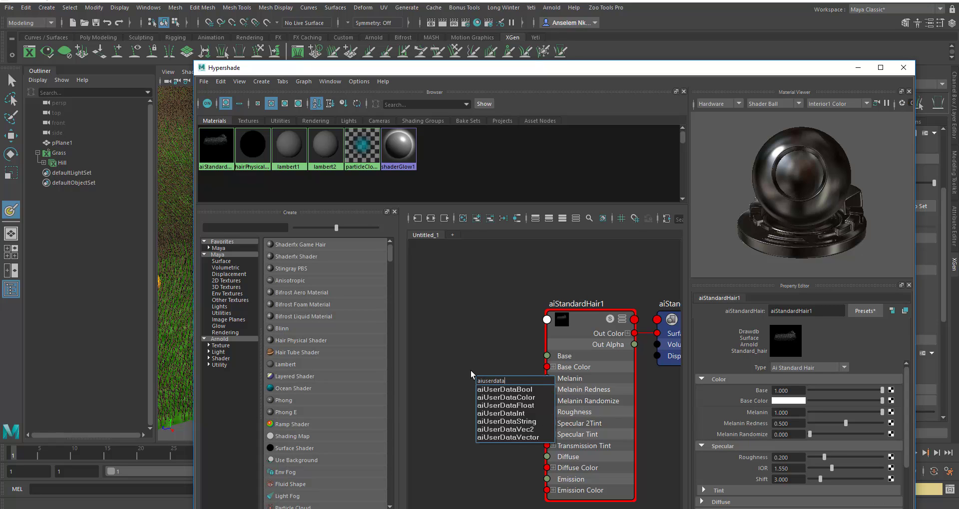
pyautogui.write('data')
pyautogui.press('Down')
pyautogui.press('Down')
pyautogui.press('Return')
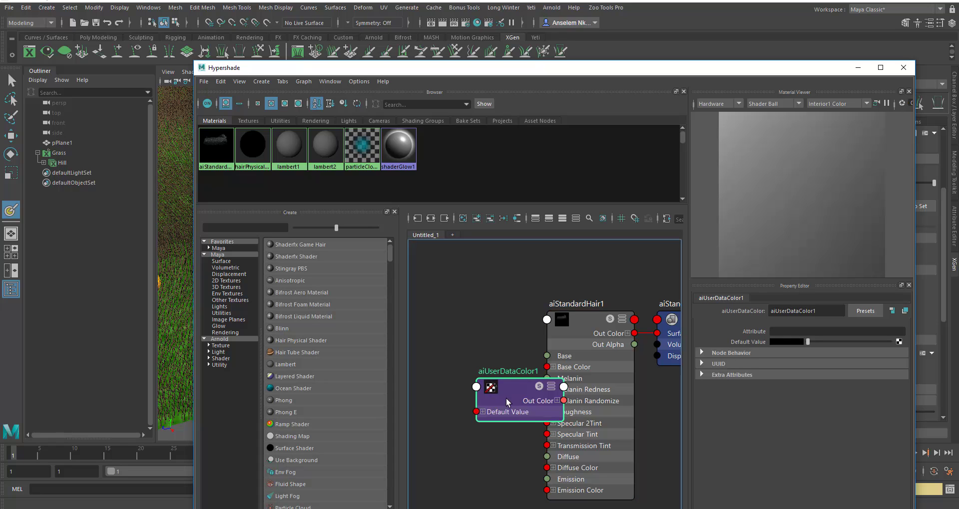
pyautogui.moveTo(506, 401); pyautogui.dragTo(551, 368)
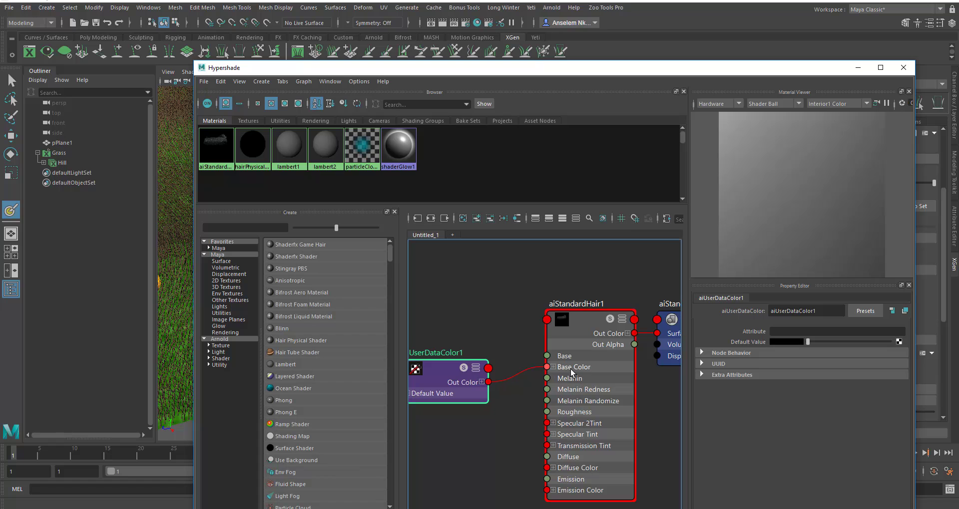
pyautogui.moveTo(458, 392); pyautogui.dragTo(489, 382)
# - Select the grass_color ending of the map path in the XGen custom shader parameter
pyautogui.moveTo(579, 70); pyautogui.dragTo(409, 370)
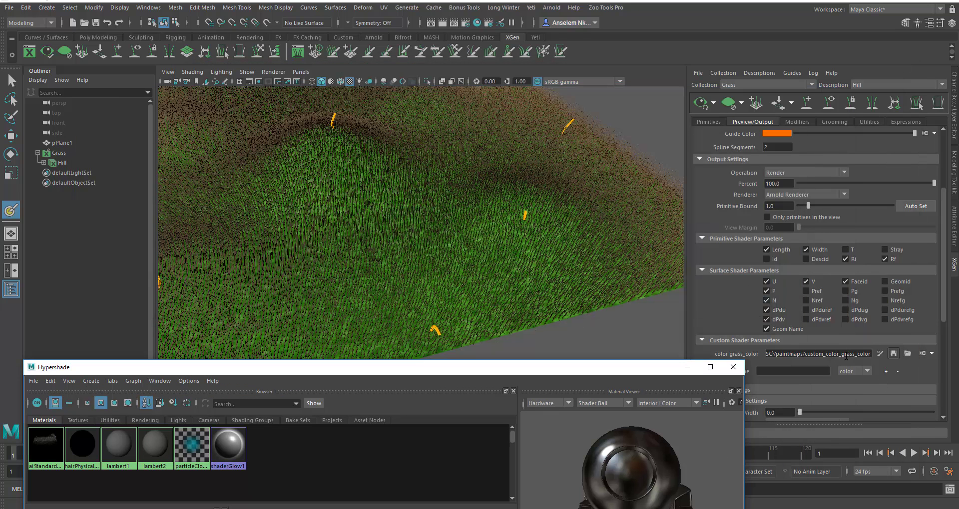
pyautogui.moveTo(840, 355); pyautogui.dragTo(888, 355)
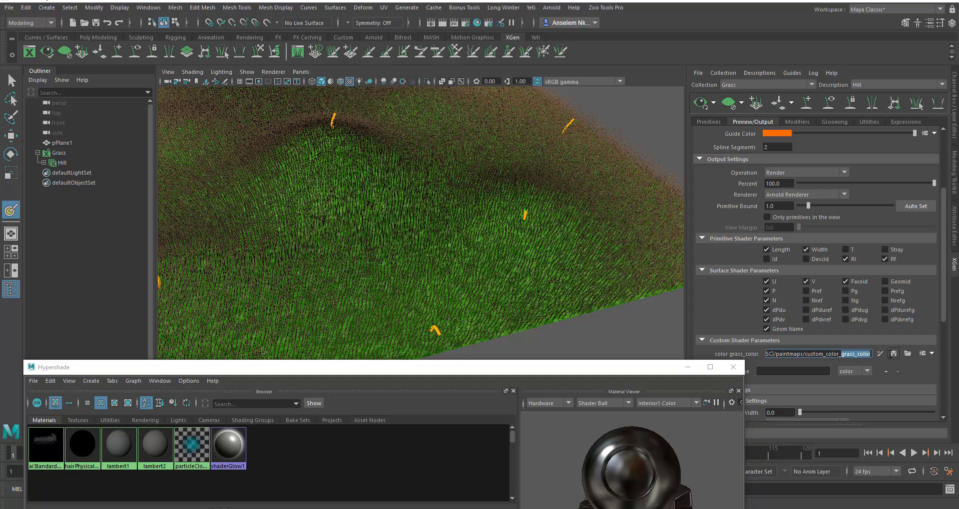
pyautogui.moveTo(644, 370); pyautogui.dragTo(550, 370)
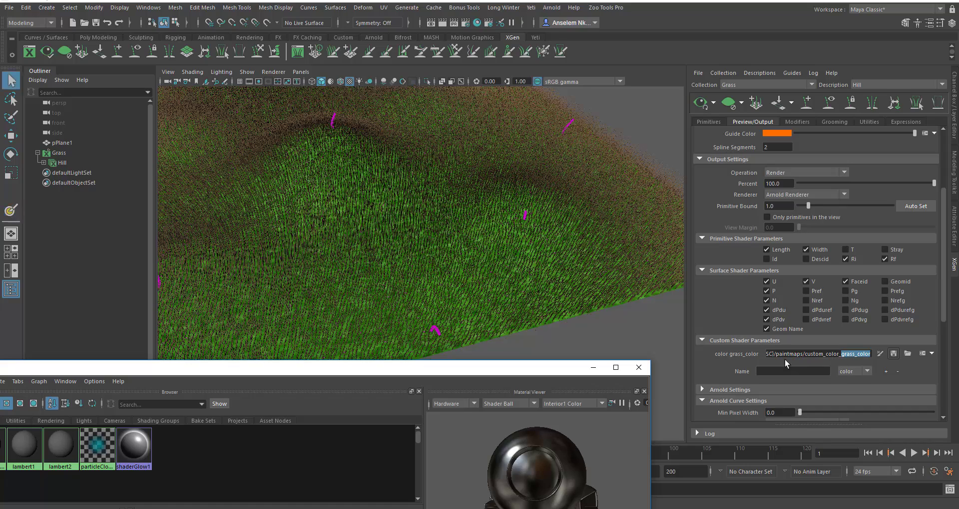
pyautogui.moveTo(491, 373); pyautogui.dragTo(679, 136)
# - Spread out the overlapping Hypershade nodes, placing aiUserDataColor1 and aiStandardHair1 below the texture and lambert nodes
pyautogui.scroll(-5, 406, 466)
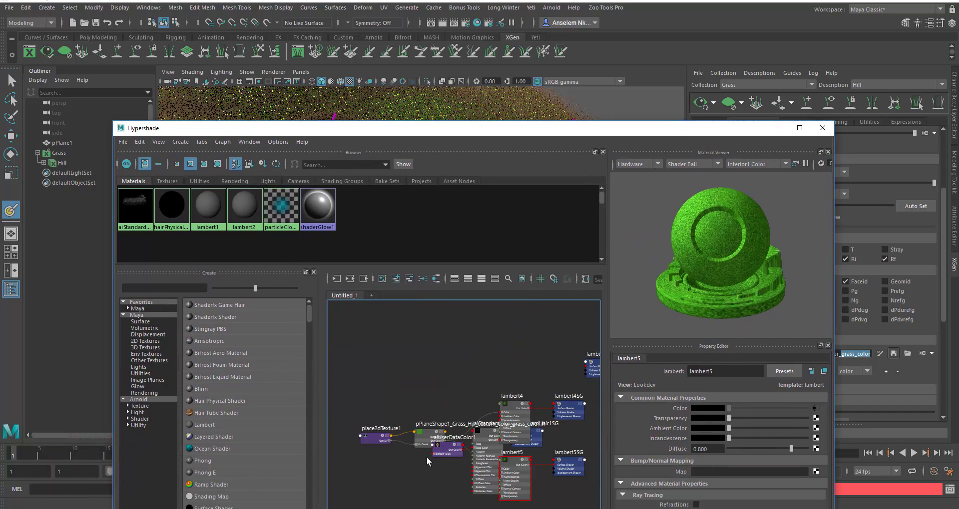
pyautogui.keyDown('alt'); pyautogui.moveTo(426, 456); pyautogui.dragTo(452, 396, button='middle'); pyautogui.keyUp('alt')
pyautogui.scroll(5, 451, 409)
pyautogui.scroll(-5, 451, 409)
pyautogui.keyDown('alt'); pyautogui.moveTo(441, 434); pyautogui.dragTo(428, 465, button='middle'); pyautogui.keyUp('alt')
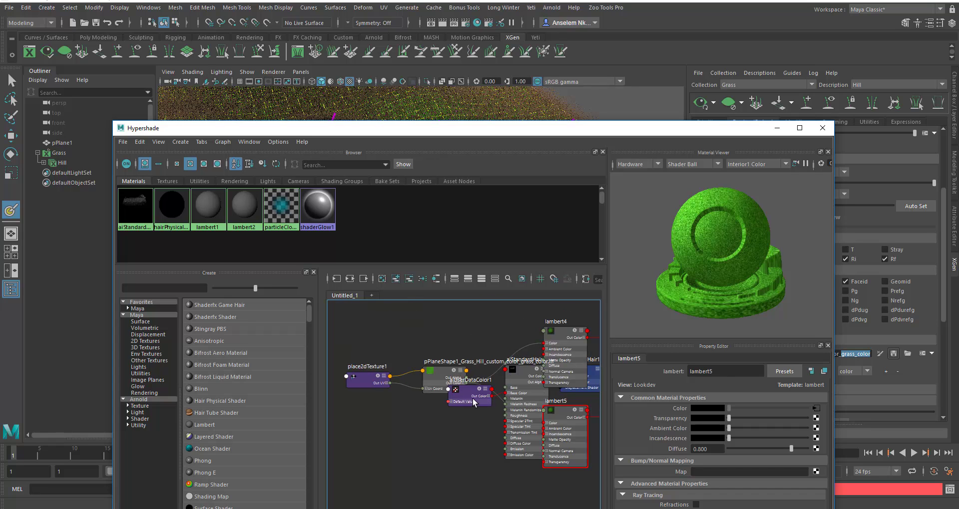
pyautogui.moveTo(472, 393); pyautogui.dragTo(393, 442)
pyautogui.moveTo(529, 382); pyautogui.dragTo(513, 484)
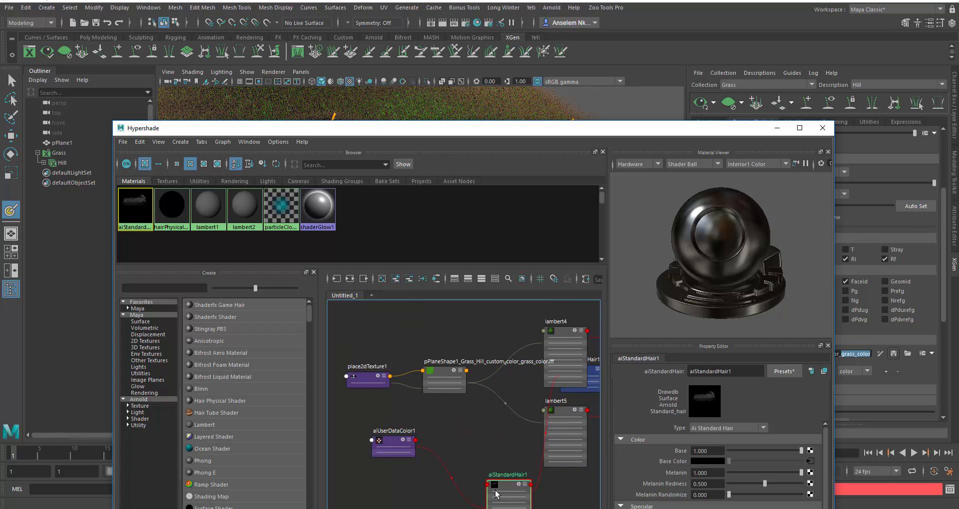
pyautogui.keyDown('alt'); pyautogui.moveTo(466, 412); pyautogui.dragTo(454, 332, button='middle'); pyautogui.keyUp('alt')
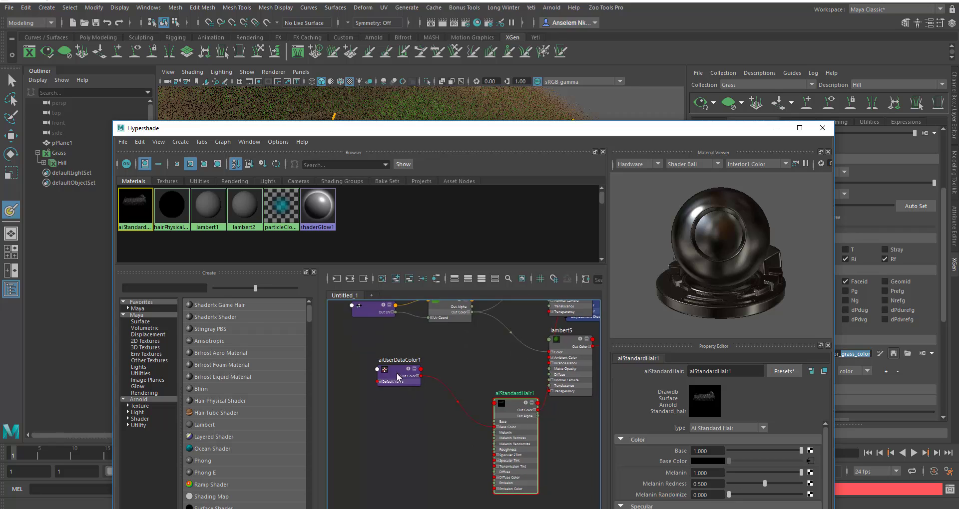
pyautogui.moveTo(395, 377); pyautogui.dragTo(393, 414)
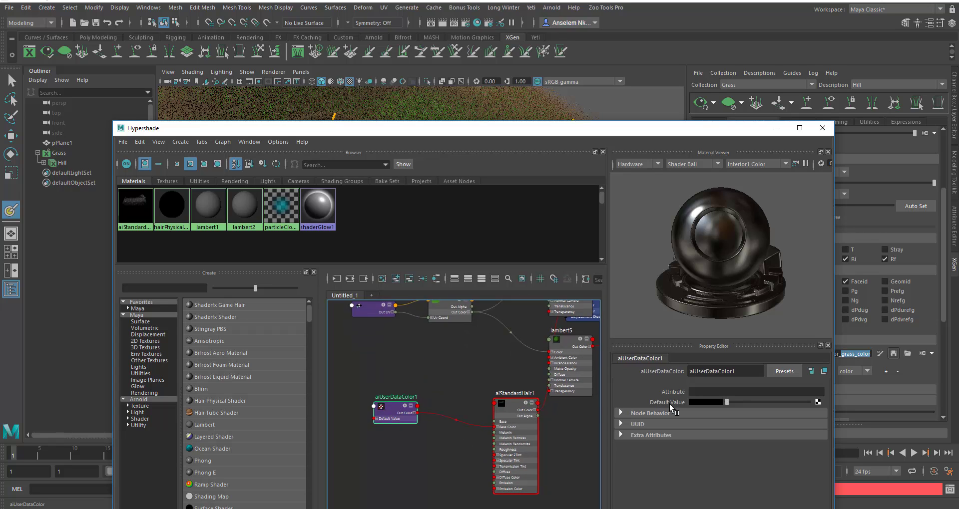
pyautogui.click(713, 392)
pyautogui.hotkey('ctrl', 'v')
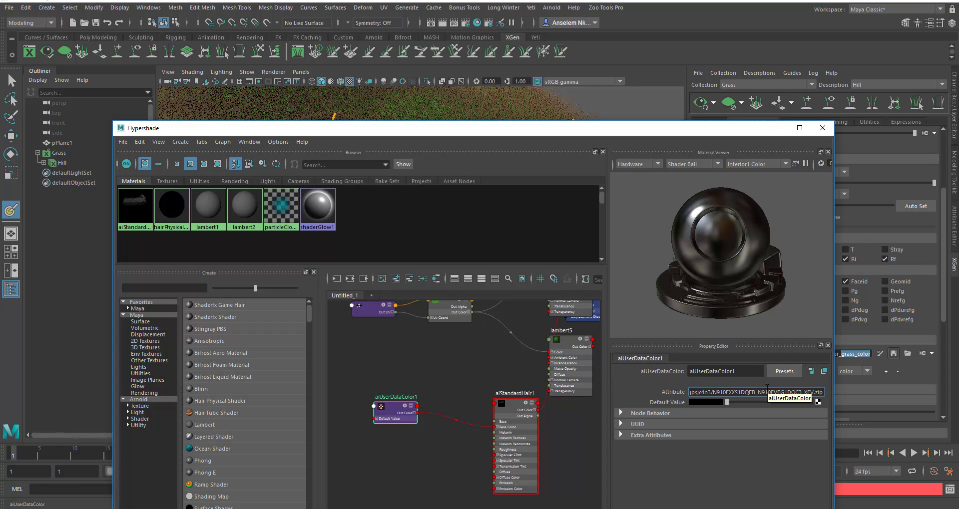
pyautogui.hotkey('ctrl', 'a')
pyautogui.press('BackSpace')
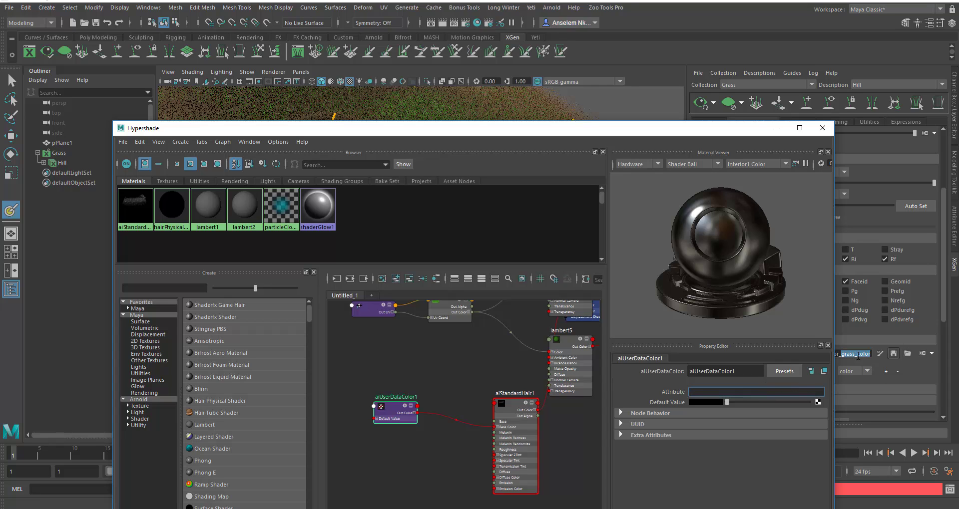
# - Copy grass_color from the XGen map path into the Attribute of aiUserDataColor1
pyautogui.rightClick(856, 354)
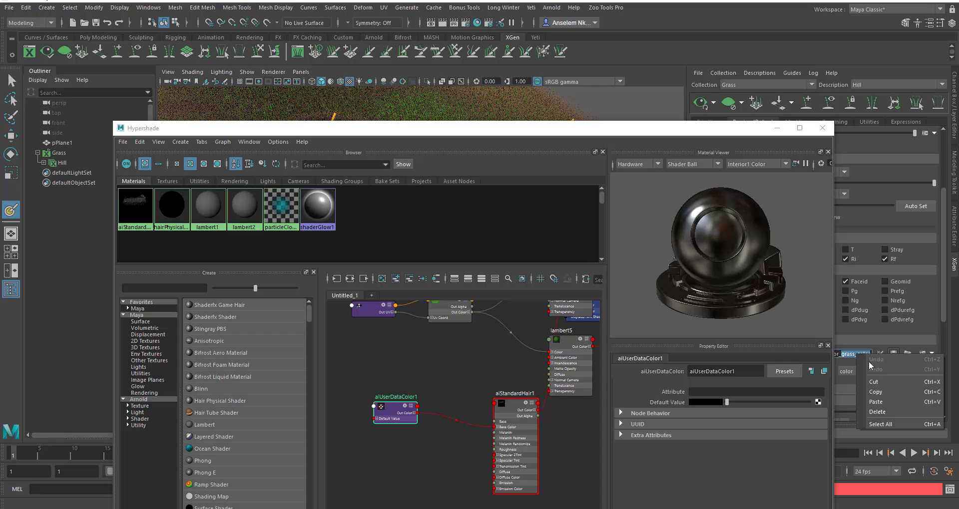
pyautogui.click(888, 390)
pyautogui.rightClick(750, 392)
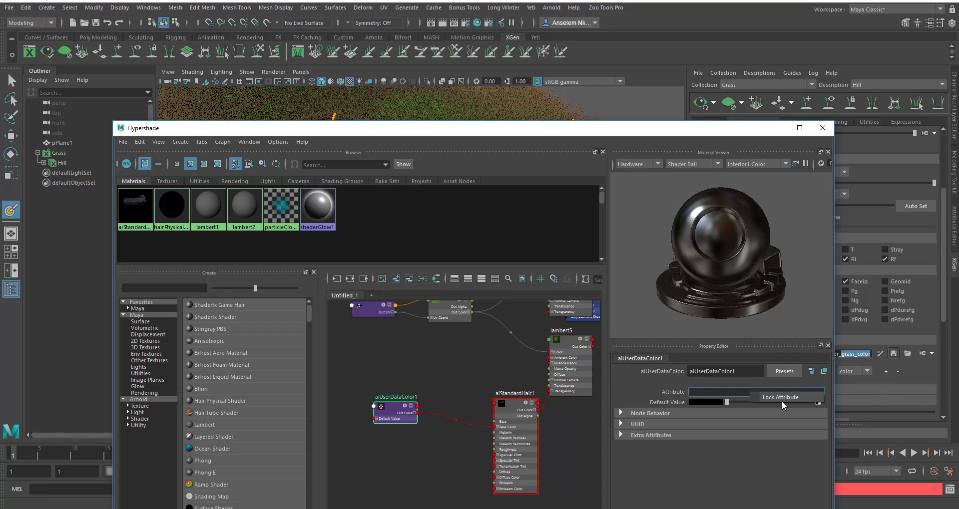
pyautogui.rightClick(719, 393)
pyautogui.click(700, 391)
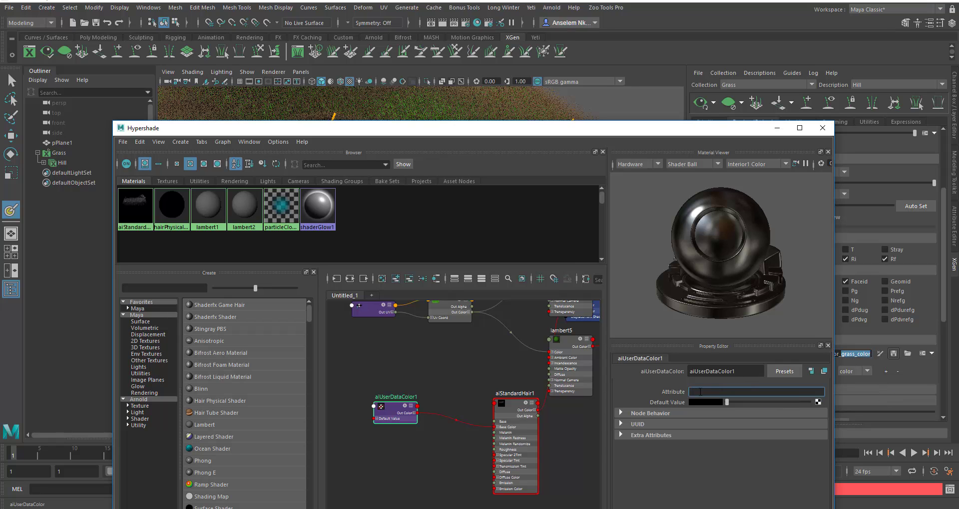
pyautogui.click(392, 436)
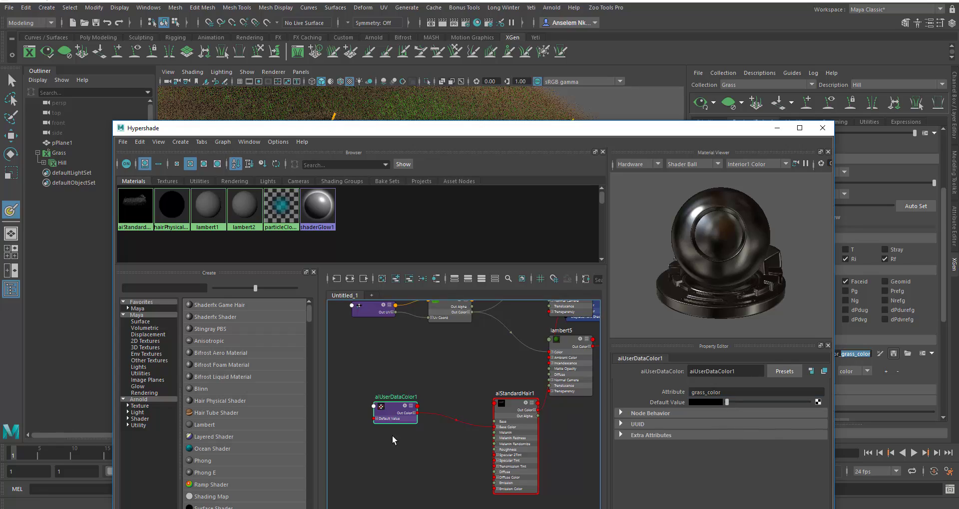
pyautogui.moveTo(403, 428); pyautogui.dragTo(418, 438)
# - Minimize the Hypershade and save the grass_color map again for the whole plane
pyautogui.click(769, 130)
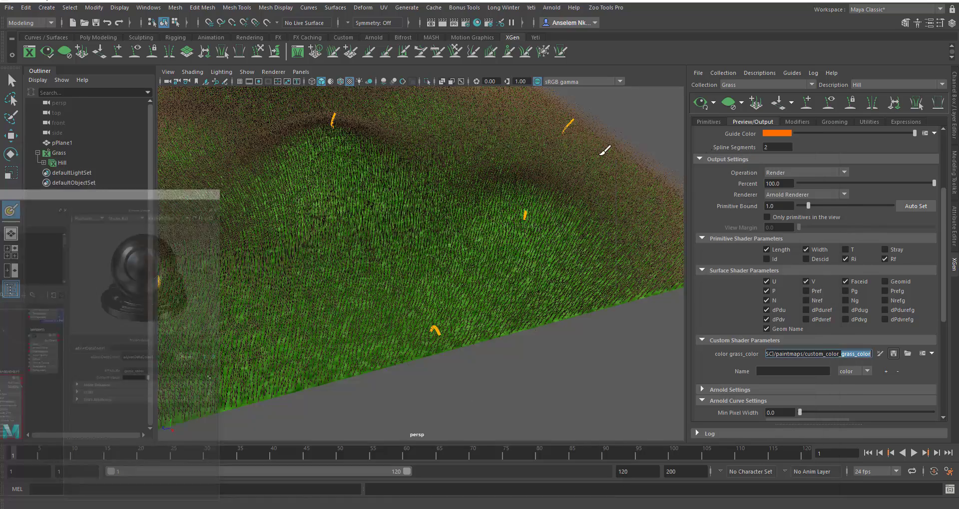
pyautogui.scroll(-10, 493, 229)
pyautogui.scroll(5, 472, 268)
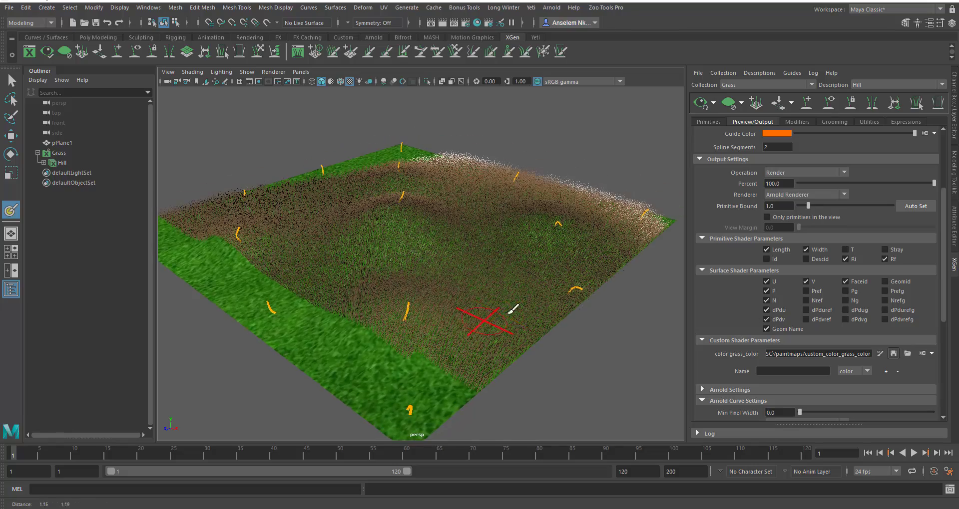
pyautogui.click(893, 355)
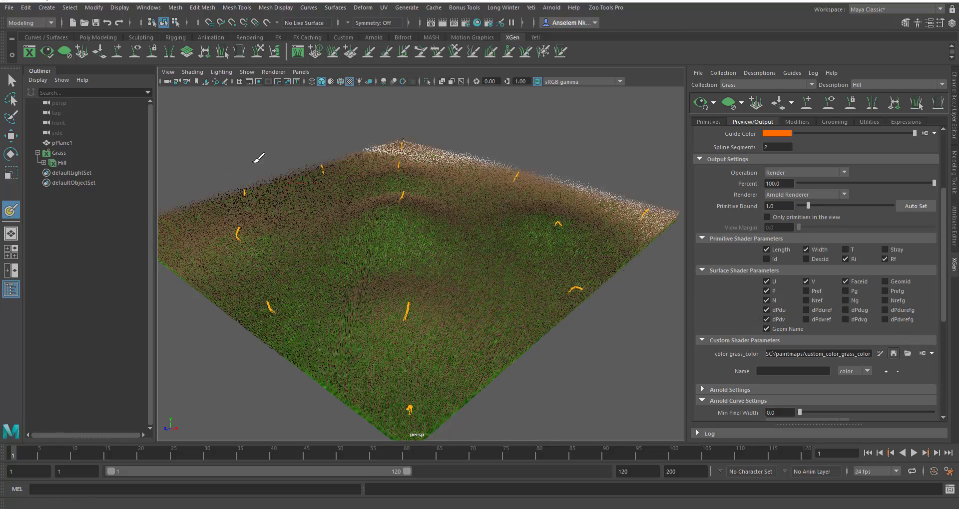
pyautogui.keyDown('alt'); pyautogui.moveTo(439, 257); pyautogui.dragTo(310, 258); pyautogui.keyUp('alt')
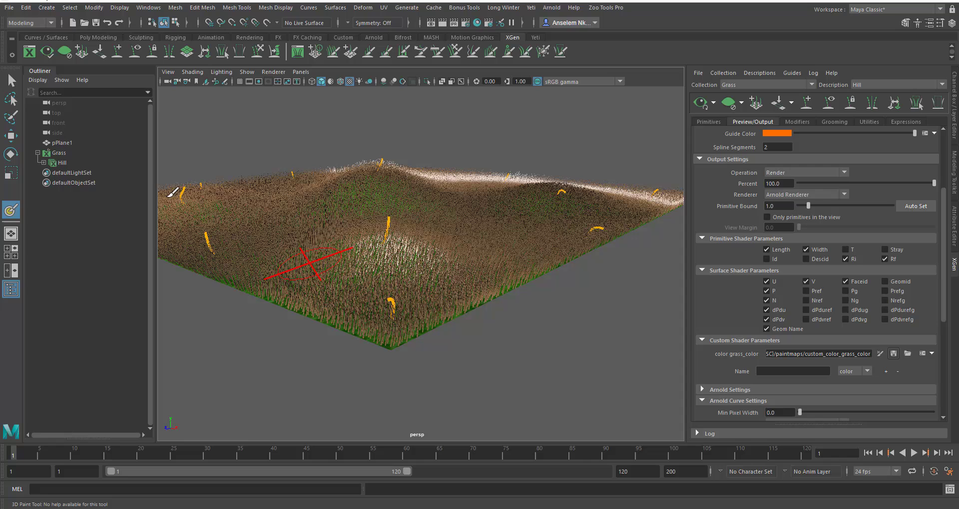
# - Assign the aiStandardHair1 material to the Hill description
pyautogui.click(60, 163)
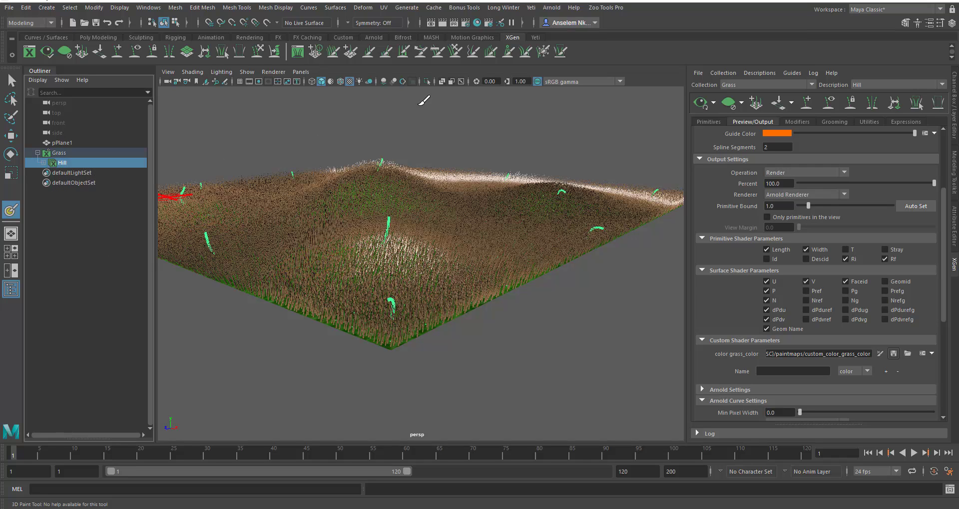
pyautogui.click(476, 23)
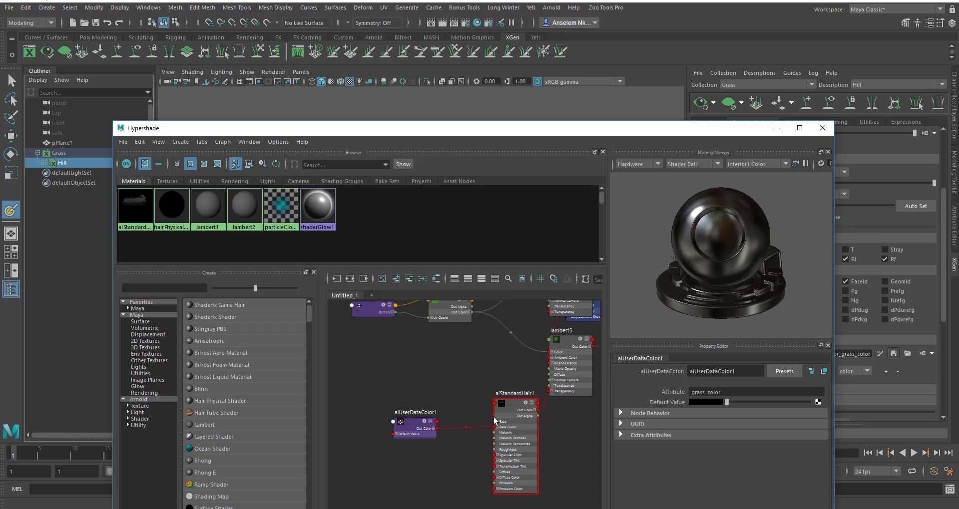
pyautogui.rightClick(510, 405)
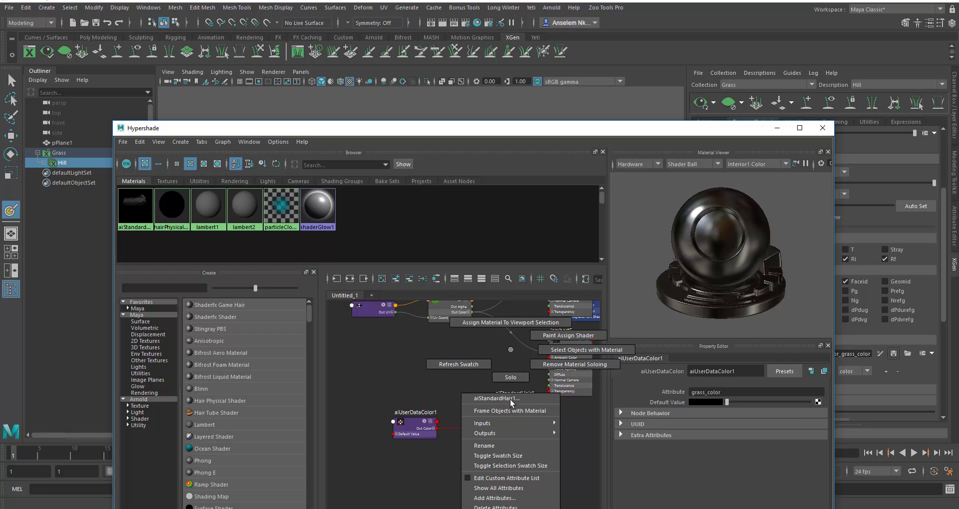
pyautogui.click(517, 320)
pyautogui.click(777, 130)
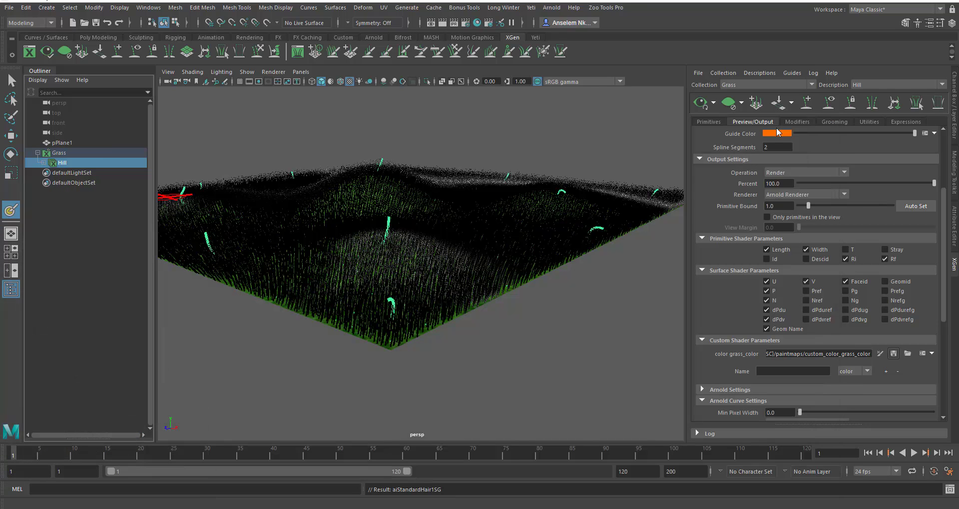
# - Set the Melanin of the aiStandardHair1 shader to 0
pyautogui.moveTo(386, 303)
pyautogui.keyDown('alt'); pyautogui.mouseDown(button='right')
pyautogui.moveTo(450, 348)
pyautogui.moveTo(513, 316)
pyautogui.mouseUp(button='right'); pyautogui.keyUp('alt')
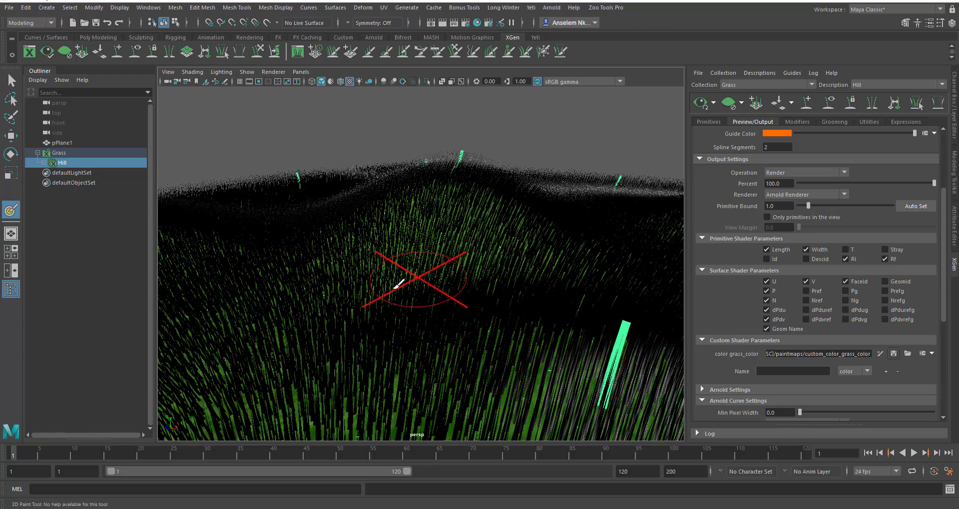
pyautogui.click(476, 23)
pyautogui.click(515, 414)
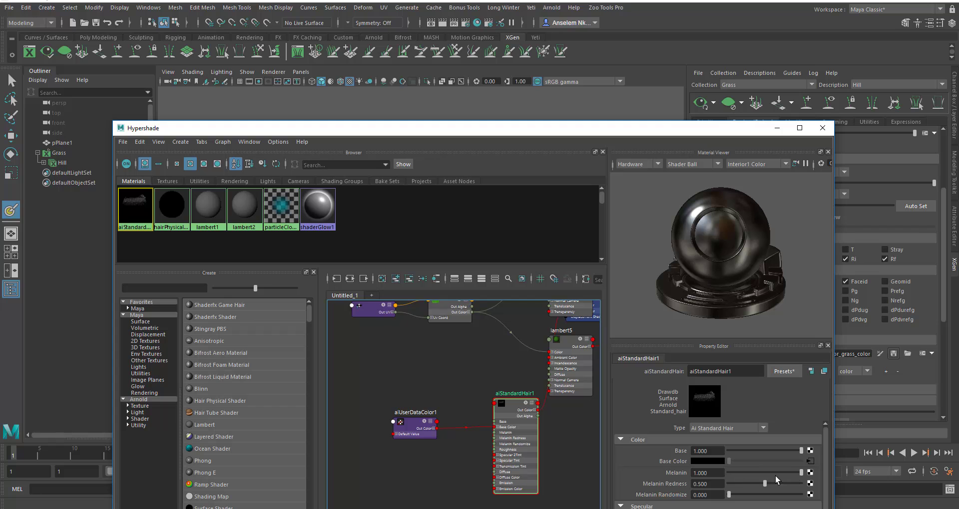
pyautogui.moveTo(801, 473); pyautogui.dragTo(698, 473)
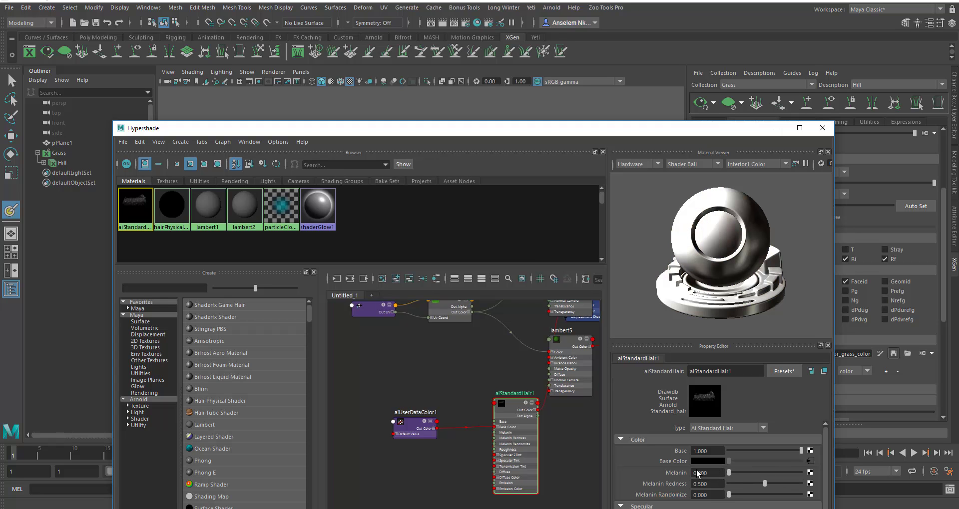
pyautogui.click(777, 128)
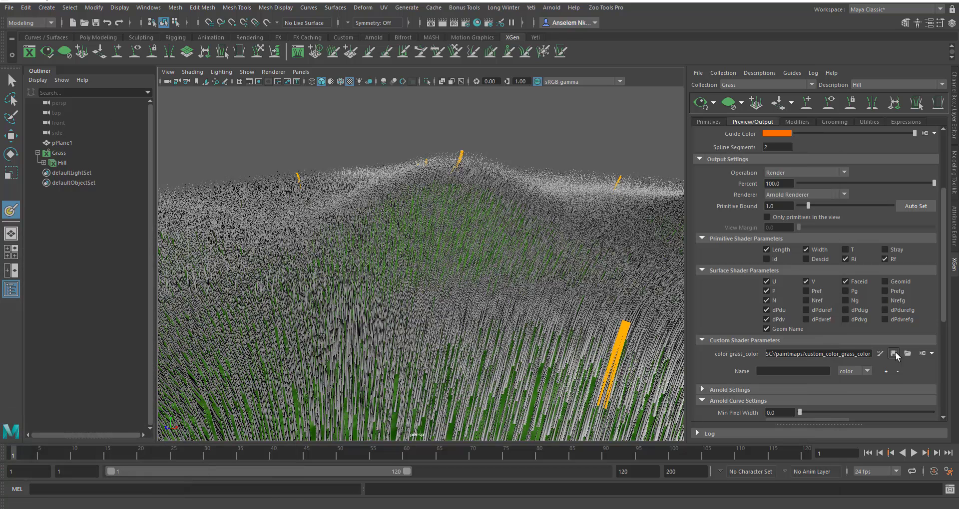
# - Leave the 3D Paint tool for the Select tool and update the XGen grass preview across the plane
pyautogui.keyDown('alt'); pyautogui.moveTo(525, 325); pyautogui.dragTo(445, 306, button='right'); pyautogui.keyUp('alt')
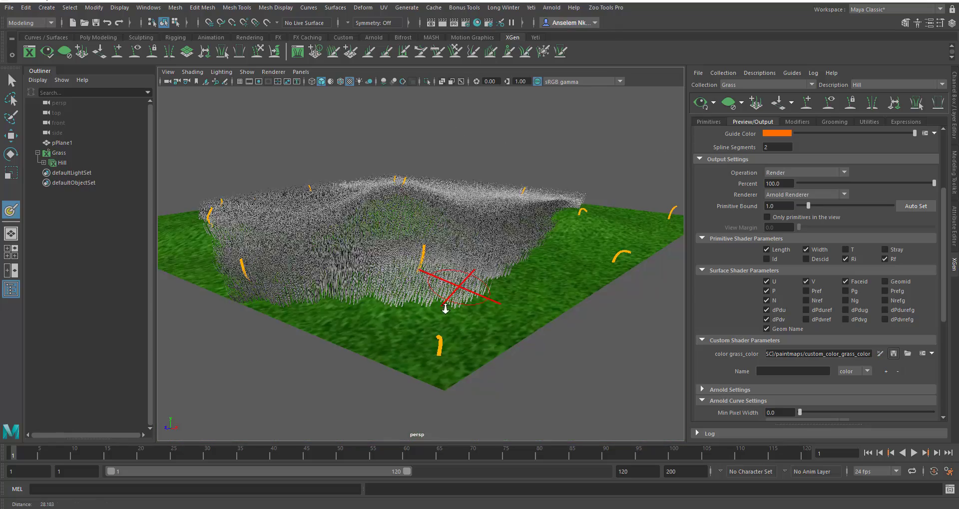
pyautogui.click(10, 80)
pyautogui.keyDown('alt'); pyautogui.moveTo(385, 271); pyautogui.dragTo(487, 303); pyautogui.keyUp('alt')
pyautogui.keyDown('alt'); pyautogui.moveTo(487, 303); pyautogui.dragTo(456, 320, button='middle'); pyautogui.keyUp('alt')
pyautogui.click(702, 102)
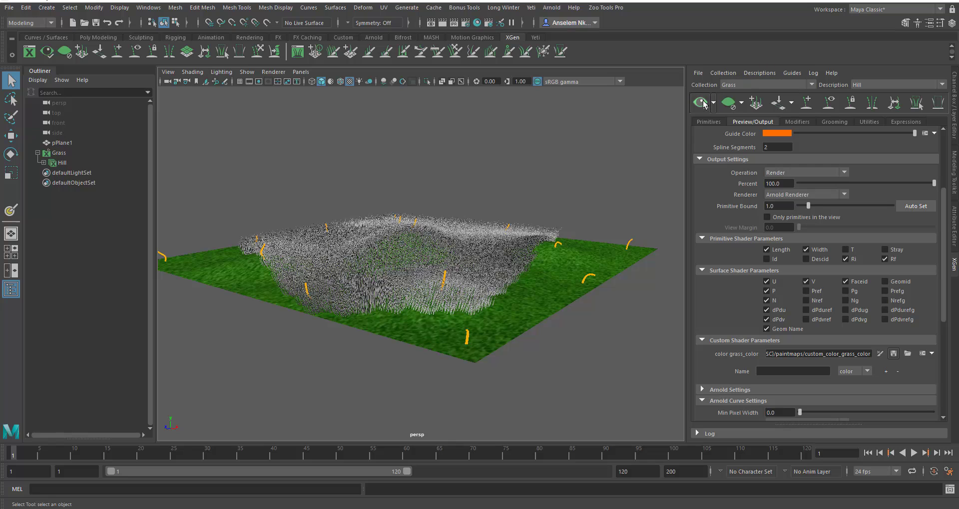
pyautogui.keyDown('alt'); pyautogui.moveTo(381, 290); pyautogui.dragTo(426, 297, button='middle'); pyautogui.keyUp('alt')
# - Add an Arnold skydome light, test-render the grass plane in Arnold RenderView and stop the render
pyautogui.click(374, 38)
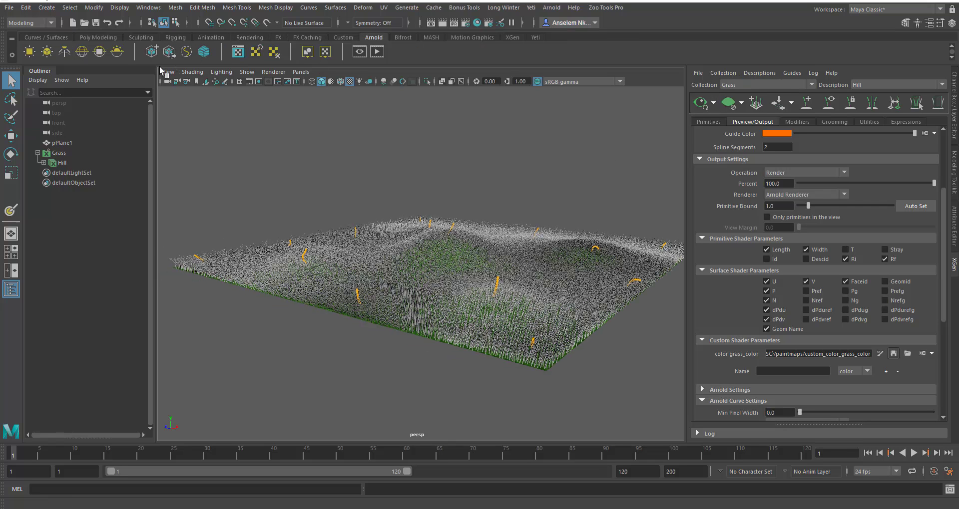
pyautogui.click(82, 51)
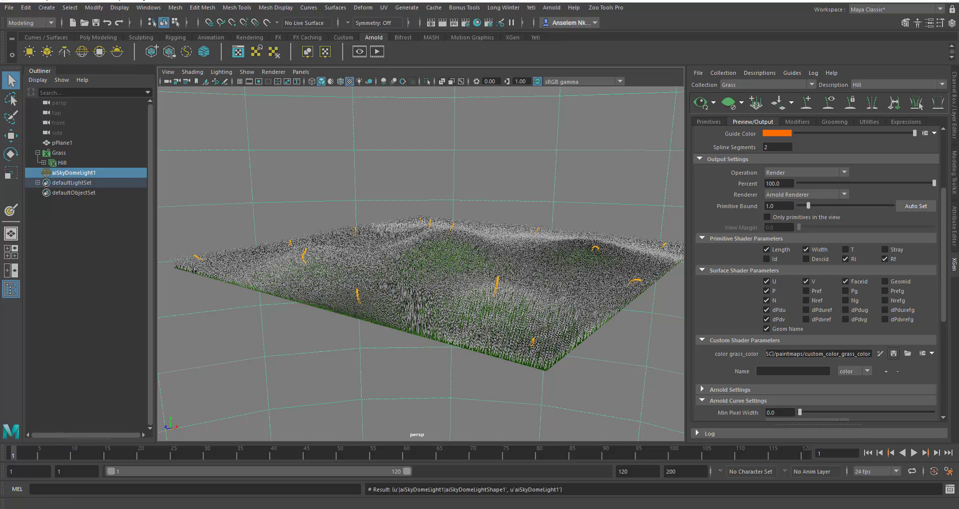
pyautogui.click(376, 52)
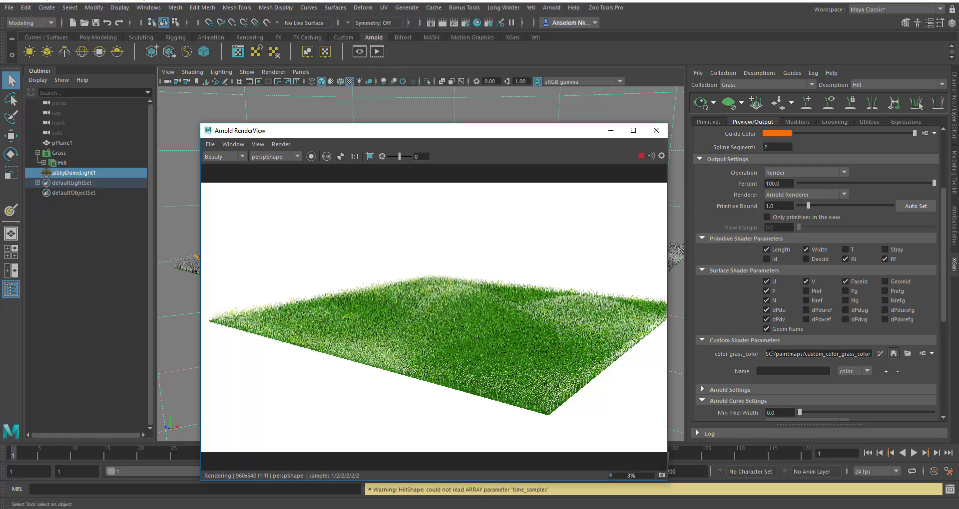
pyautogui.moveTo(508, 136); pyautogui.dragTo(672, 136)
pyautogui.click(292, 246)
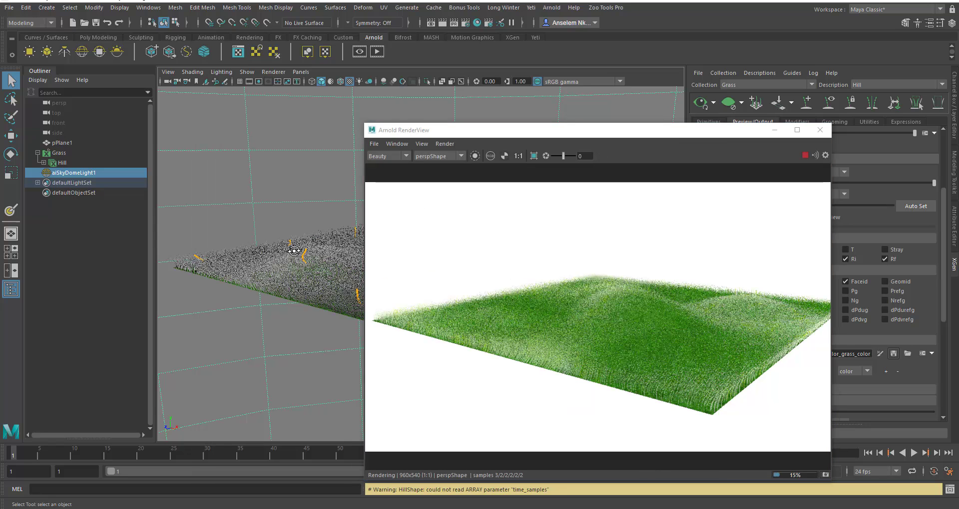
pyautogui.keyDown('alt'); pyautogui.moveTo(293, 250); pyautogui.dragTo(296, 255); pyautogui.keyUp('alt')
pyautogui.keyDown('alt'); pyautogui.moveTo(300, 253); pyautogui.dragTo(264, 246, button='middle'); pyautogui.keyUp('alt')
pyautogui.click(804, 156)
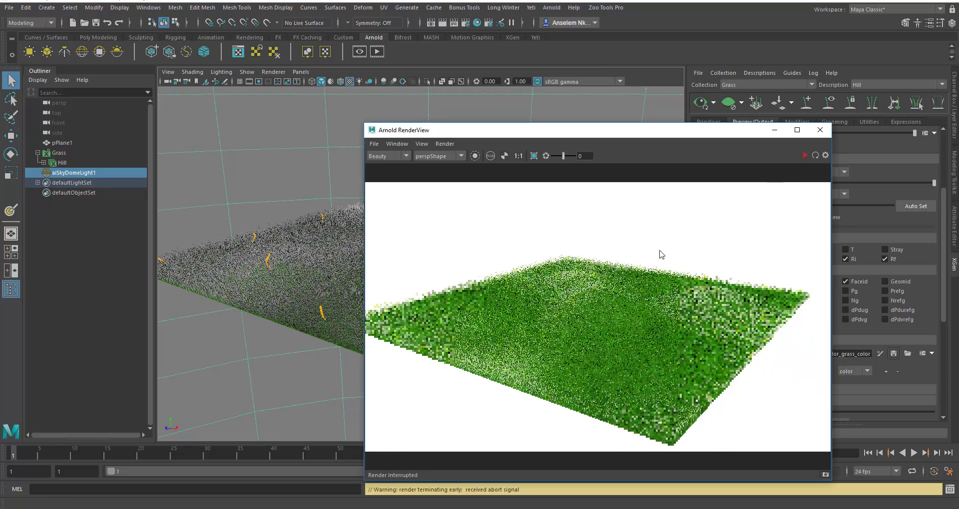
# - Frame the perspective view low and close on the grassy hills and close the Arnold RenderView
pyautogui.moveTo(524, 135); pyautogui.dragTo(808, 135)
pyautogui.moveTo(450, 304)
pyautogui.keyDown('alt'); pyautogui.mouseDown()
pyautogui.moveTo(434, 287)
pyautogui.moveTo(435, 298)
pyautogui.mouseUp(); pyautogui.keyUp('alt')
pyautogui.scroll(10, 452, 238)
pyautogui.keyDown('alt'); pyautogui.moveTo(439, 296); pyautogui.dragTo(444, 304, button='right'); pyautogui.keyUp('alt')
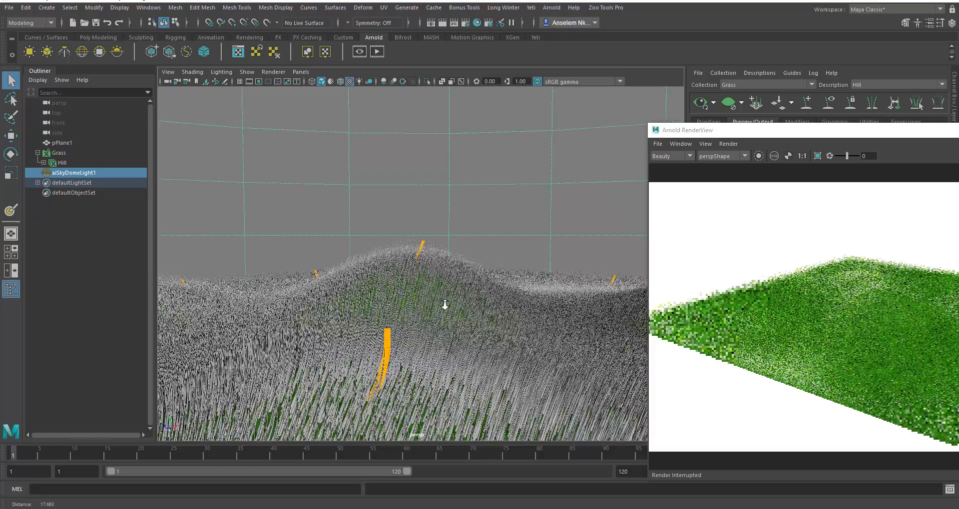
pyautogui.keyDown('alt'); pyautogui.moveTo(448, 303); pyautogui.dragTo(434, 301); pyautogui.keyUp('alt')
pyautogui.keyDown('alt'); pyautogui.moveTo(458, 302); pyautogui.dragTo(443, 286, button='middle'); pyautogui.keyUp('alt')
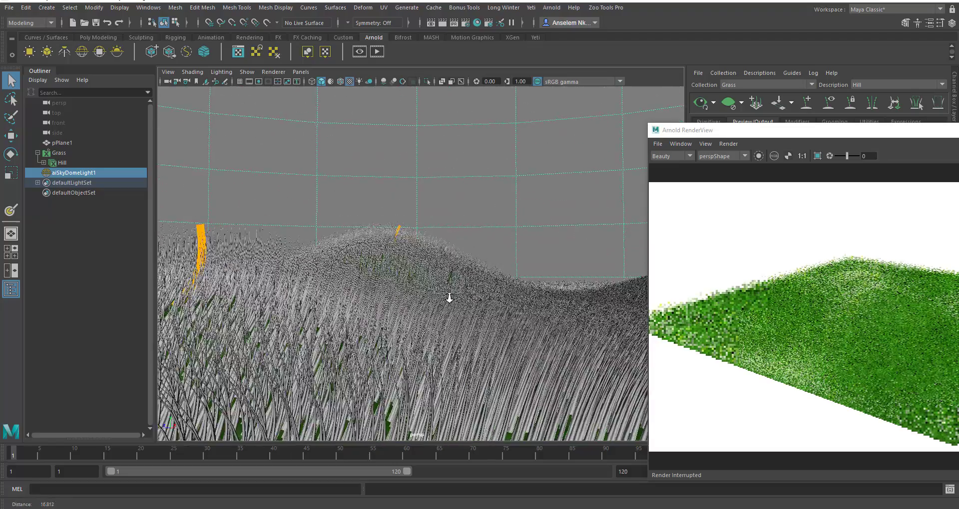
pyautogui.moveTo(836, 129); pyautogui.dragTo(219, 88)
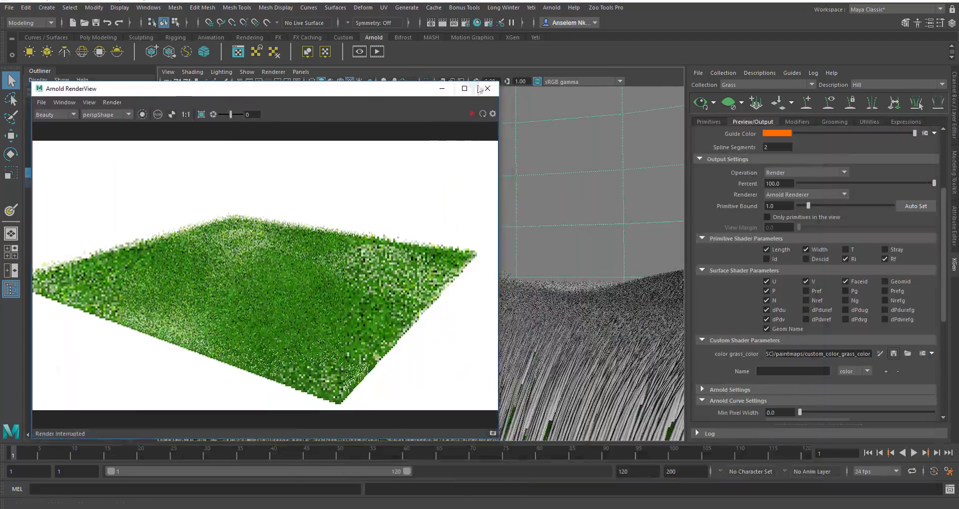
pyautogui.click(486, 88)
pyautogui.keyDown('alt'); pyautogui.moveTo(458, 358); pyautogui.dragTo(505, 345, button='middle'); pyautogui.keyUp('alt')
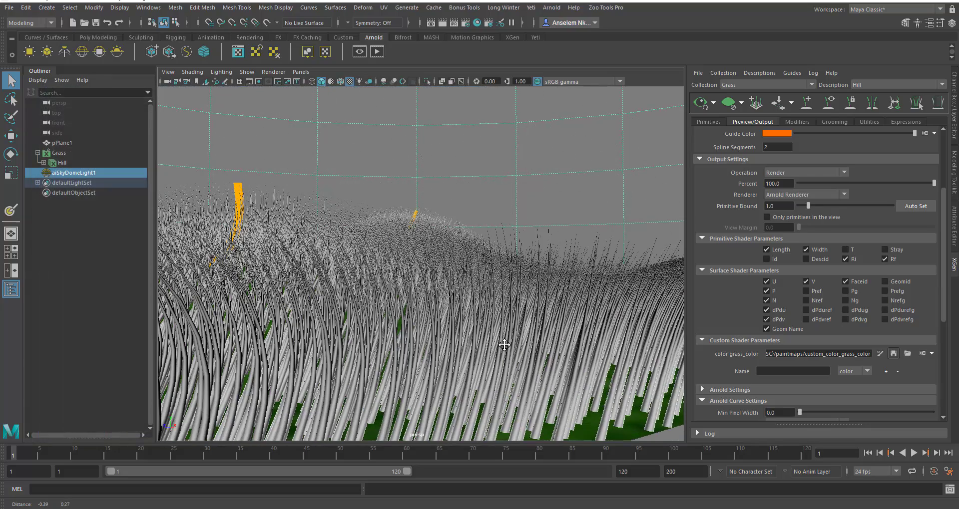
# - Set the Hill grass primitives' Length to 0.475 and their Density to 120
pyautogui.click(709, 121)
pyautogui.moveTo(810, 262)
pyautogui.mouseDown()
pyautogui.moveTo(796, 260)
pyautogui.moveTo(808, 249)
pyautogui.mouseUp()
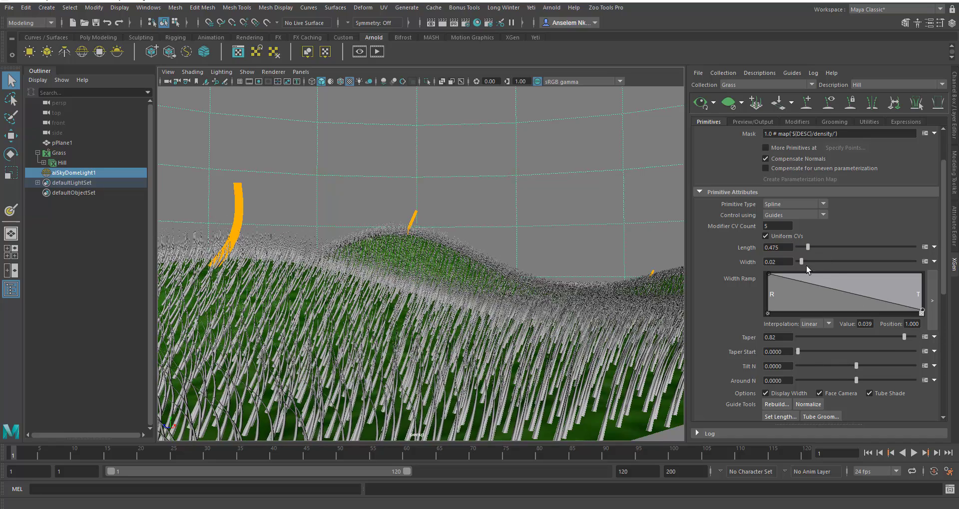
pyautogui.scroll(2, 907, 234)
pyautogui.click(777, 181)
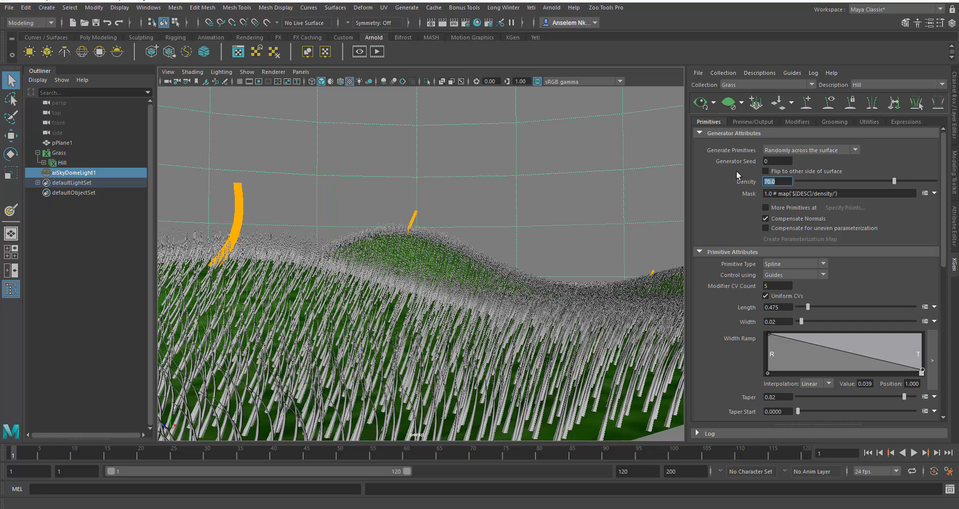
pyautogui.write('120')
pyautogui.press('Return')
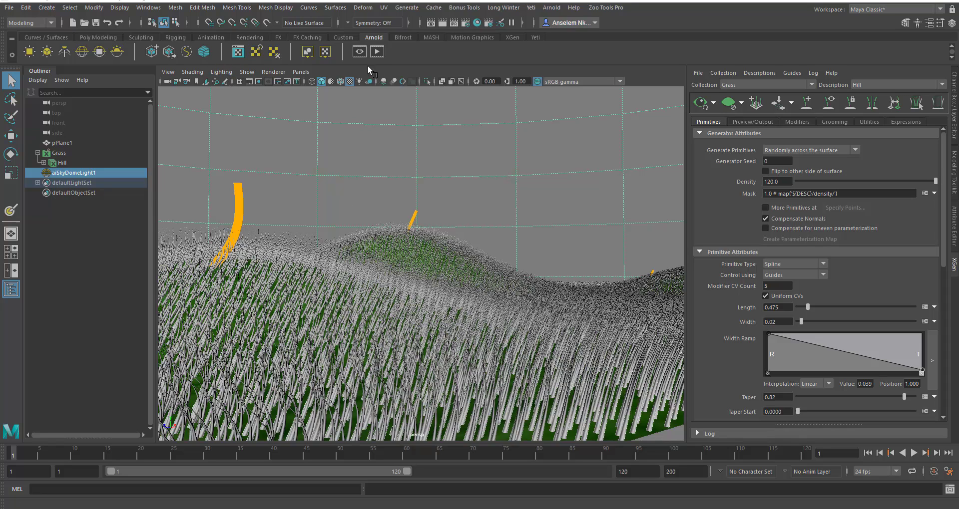
# - Render the close-up of the denser grass, store a snapshot of it and minimize the Arnold RenderView
pyautogui.click(376, 52)
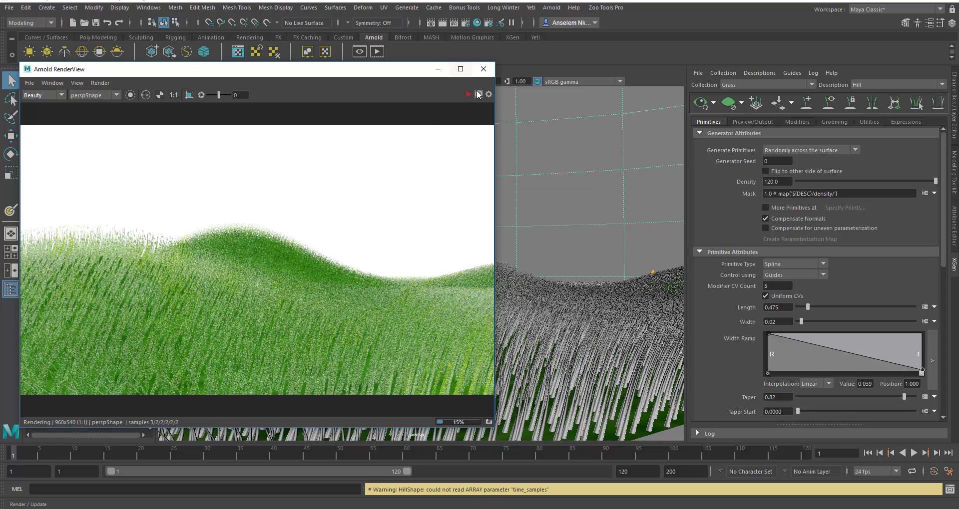
pyautogui.moveTo(387, 72); pyautogui.dragTo(827, 75)
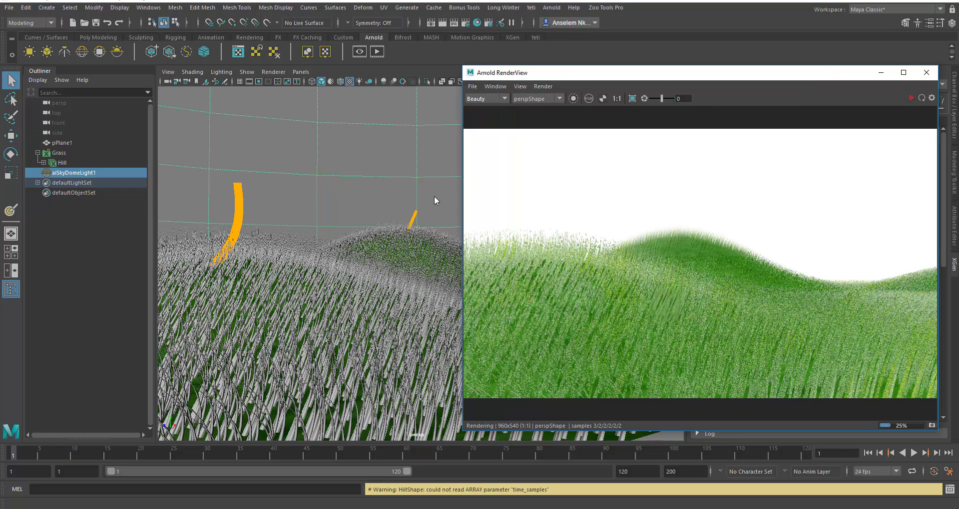
pyautogui.click(246, 200)
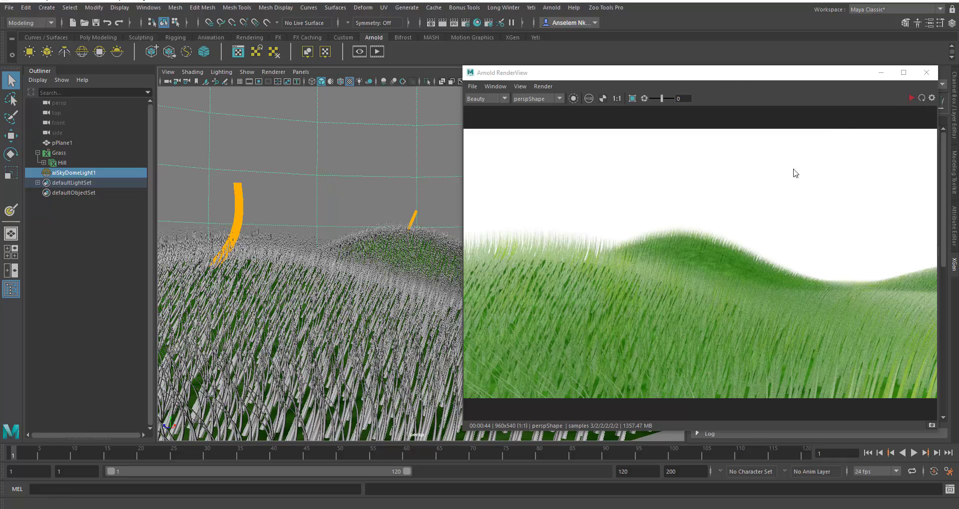
pyautogui.moveTo(787, 75); pyautogui.dragTo(717, 82)
pyautogui.click(815, 432)
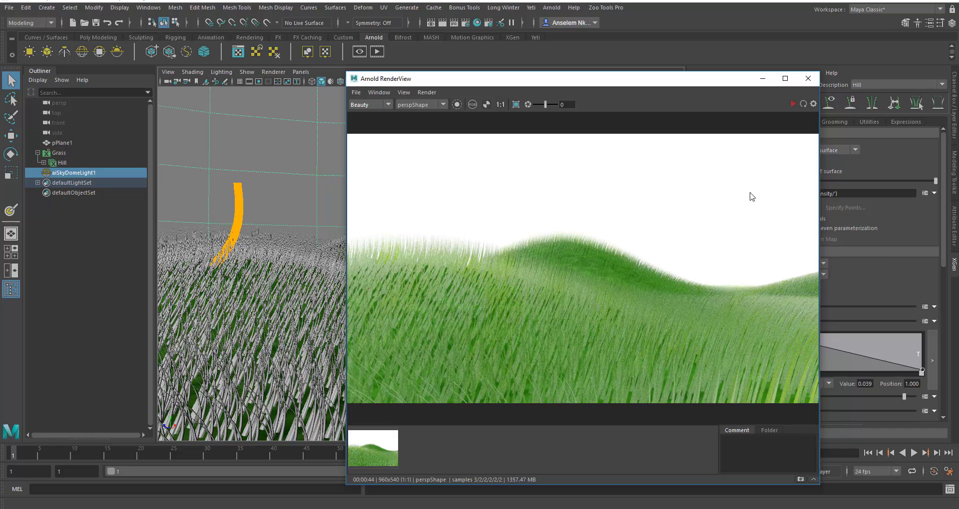
pyautogui.click(762, 78)
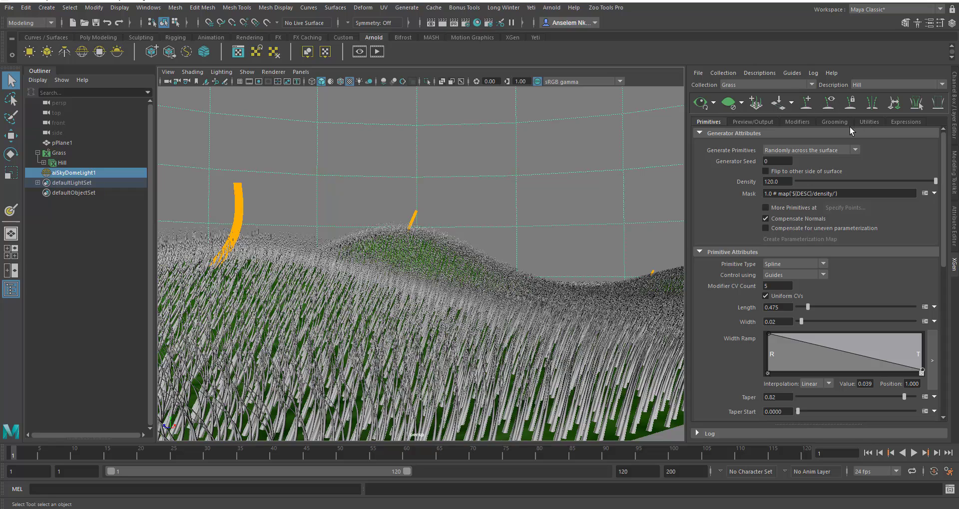
# - Add a Noise modifier to the Hill description
pyautogui.click(830, 122)
pyautogui.click(796, 122)
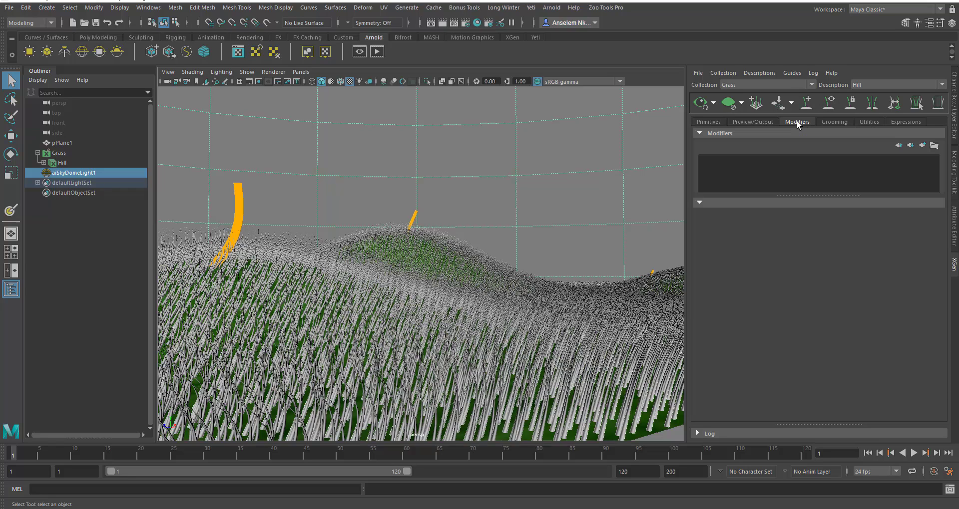
pyautogui.click(922, 146)
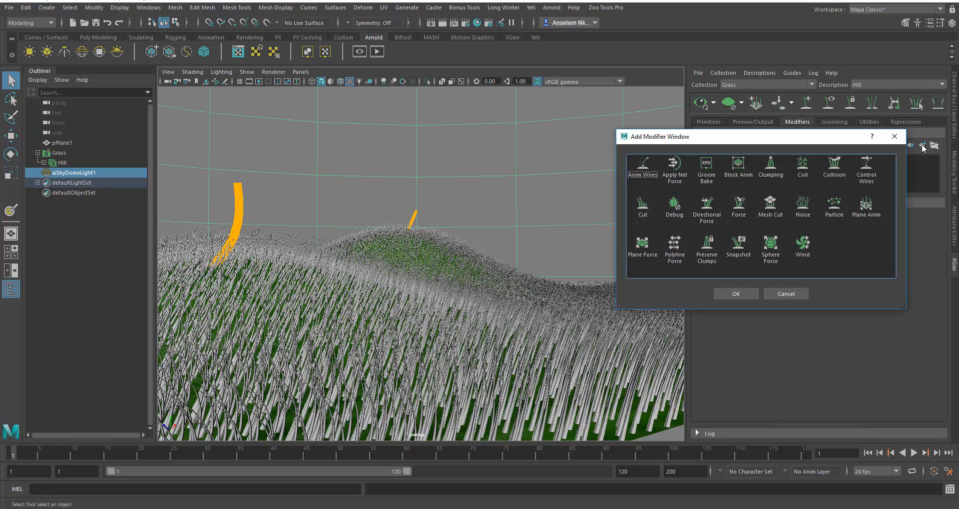
pyautogui.click(804, 203)
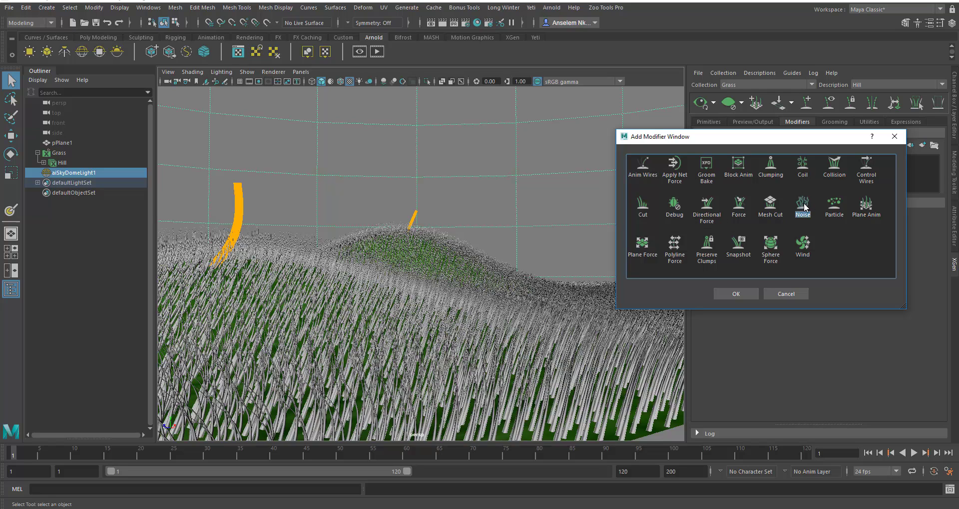
pyautogui.click(734, 295)
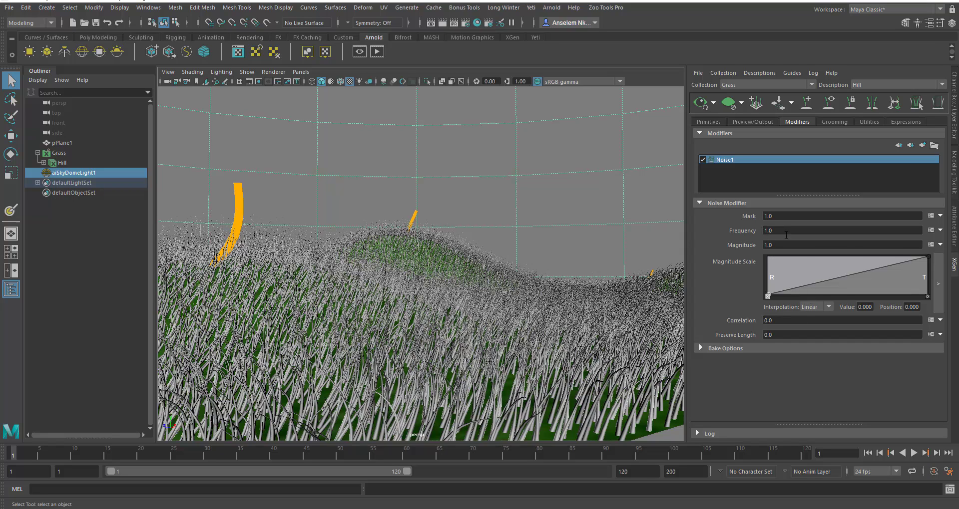
pyautogui.click(786, 232)
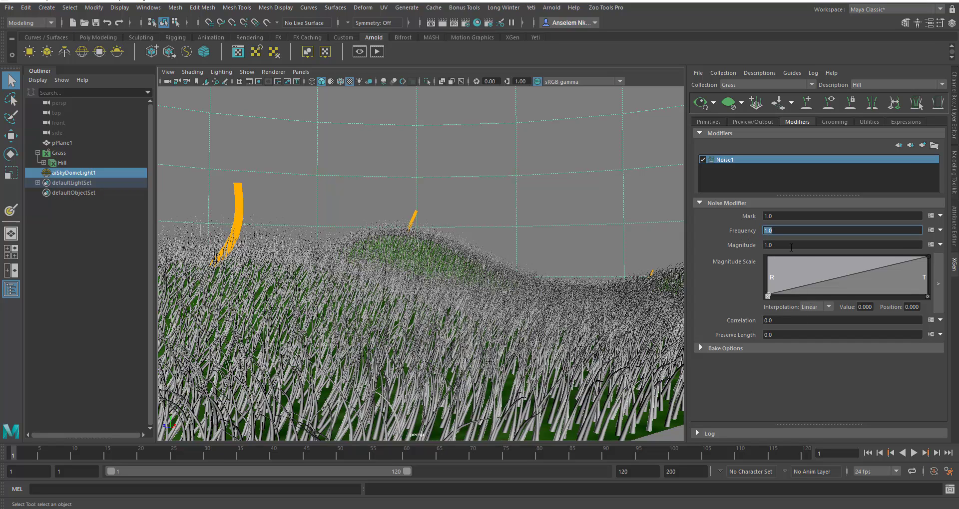
pyautogui.moveTo(806, 291); pyautogui.dragTo(825, 300)
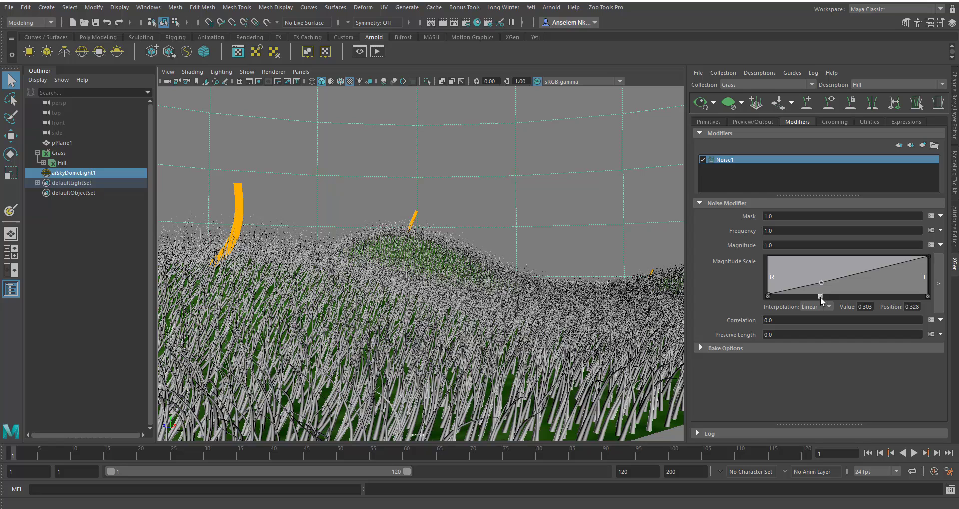
pyautogui.click(820, 298)
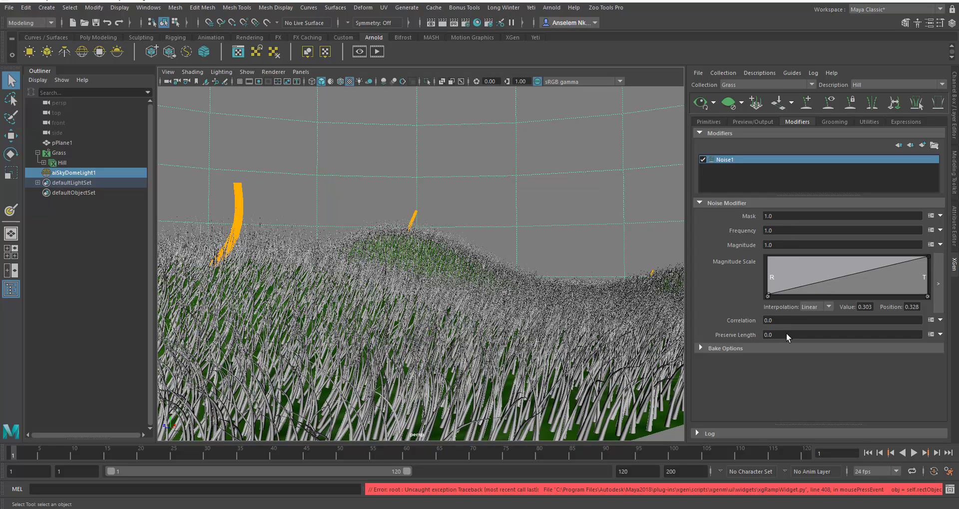
pyautogui.click(808, 243)
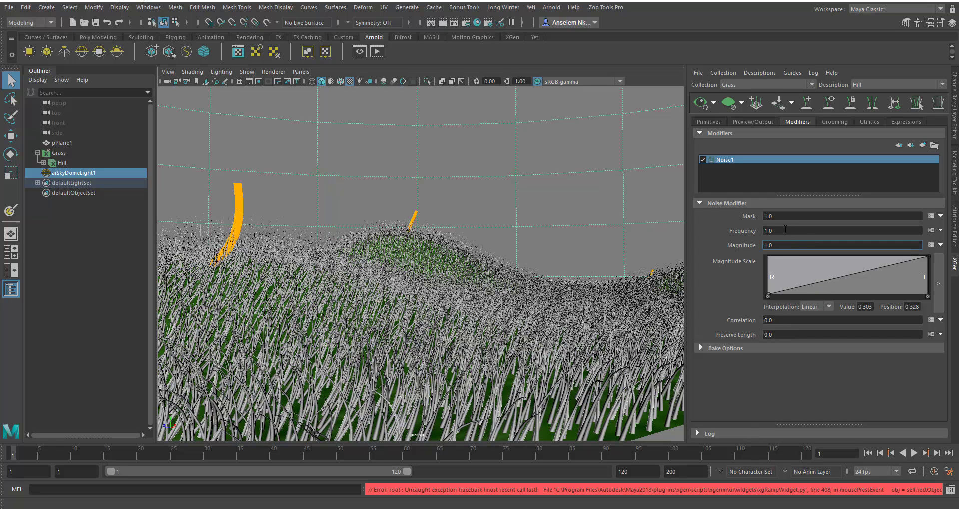
# - Set the Noise modifier's Frequency to 1.8
pyautogui.click(785, 229)
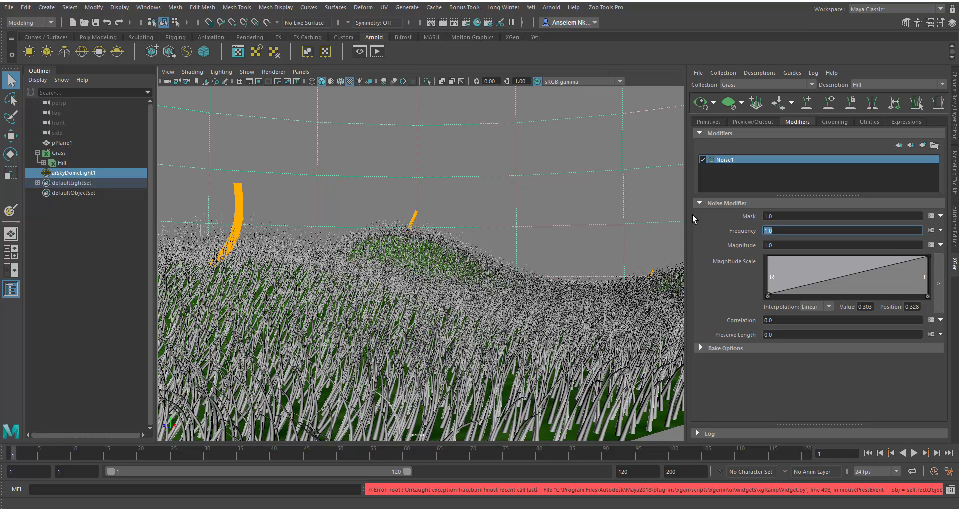
pyautogui.write('1.8')
pyautogui.press('Return')
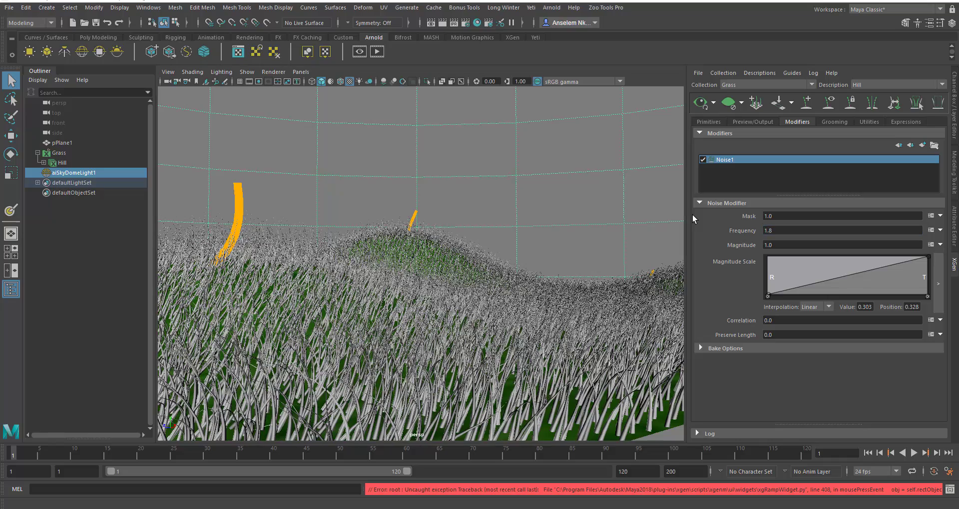
# - Examine the effect of the noise on the grass blades from several angles around the hills
pyautogui.keyDown('alt'); pyautogui.moveTo(442, 344); pyautogui.dragTo(472, 315); pyautogui.keyUp('alt')
pyautogui.keyDown('alt'); pyautogui.moveTo(473, 314); pyautogui.dragTo(512, 326, button='right'); pyautogui.keyUp('alt')
pyautogui.keyDown('alt'); pyautogui.moveTo(513, 326); pyautogui.dragTo(510, 362, button='middle'); pyautogui.keyUp('alt')
pyautogui.keyDown('alt'); pyautogui.moveTo(511, 362); pyautogui.dragTo(466, 330, button='right'); pyautogui.keyUp('alt')
pyautogui.keyDown('alt'); pyautogui.moveTo(467, 329); pyautogui.dragTo(515, 333); pyautogui.keyUp('alt')
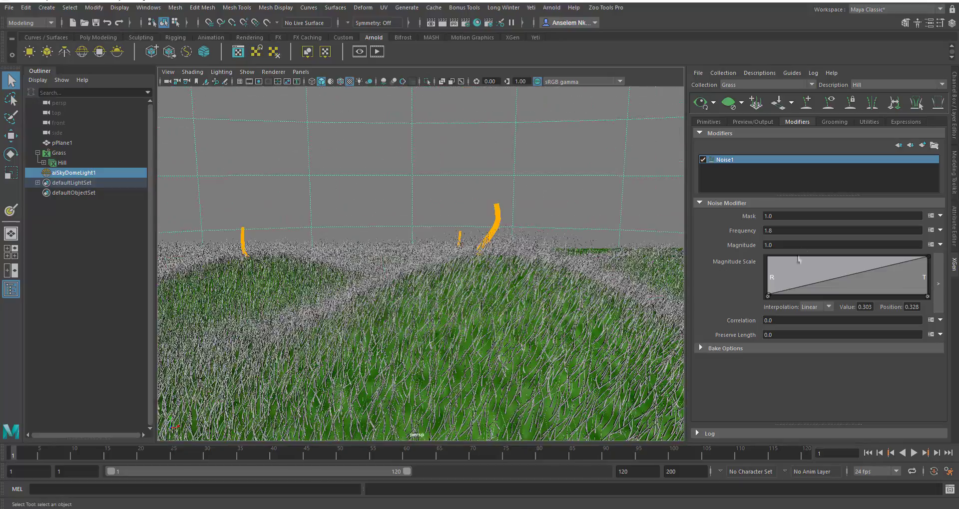
pyautogui.click(940, 217)
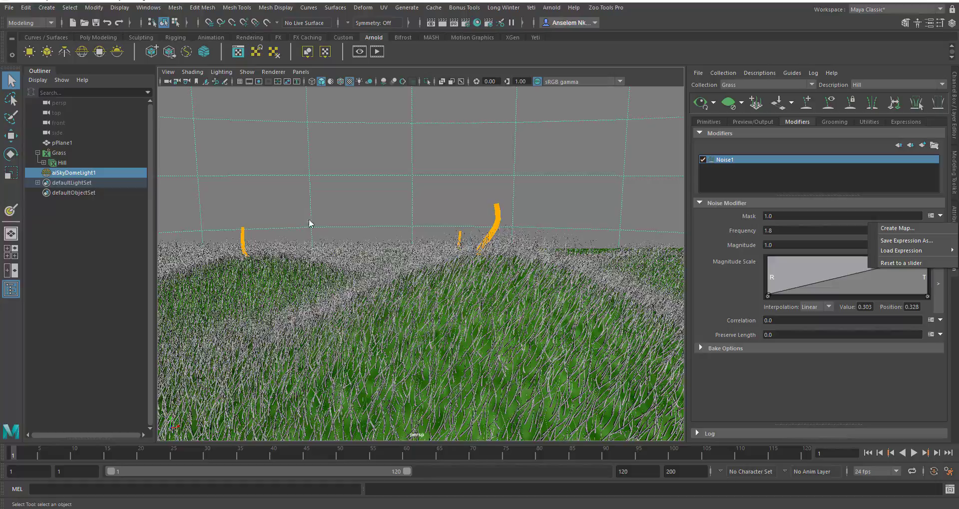
pyautogui.click(713, 281)
# - Frame a close-up of the hill slope and render the noise-modified grass in Arnold RenderView
pyautogui.moveTo(544, 368)
pyautogui.keyDown('alt'); pyautogui.mouseDown()
pyautogui.moveTo(381, 357)
pyautogui.moveTo(355, 332)
pyautogui.moveTo(497, 377)
pyautogui.moveTo(495, 353)
pyautogui.moveTo(549, 358)
pyautogui.mouseUp(); pyautogui.keyUp('alt')
pyautogui.keyDown('alt'); pyautogui.moveTo(549, 358); pyautogui.dragTo(444, 321, button='middle'); pyautogui.keyUp('alt')
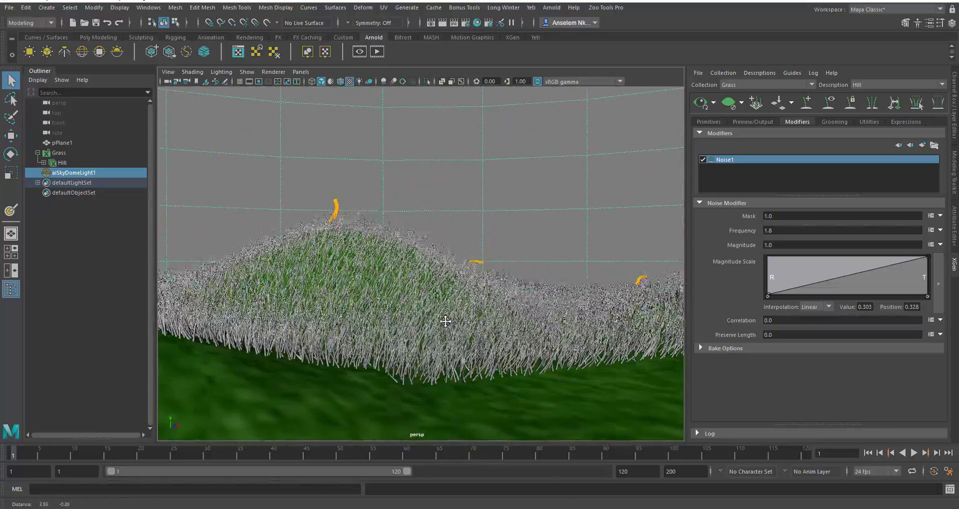
pyautogui.scroll(3, 499, 336)
pyautogui.keyDown('alt'); pyautogui.moveTo(498, 336); pyautogui.dragTo(457, 331, button='middle'); pyautogui.keyUp('alt')
pyautogui.keyDown('alt'); pyautogui.moveTo(456, 330); pyautogui.dragTo(440, 330, button='right'); pyautogui.keyUp('alt')
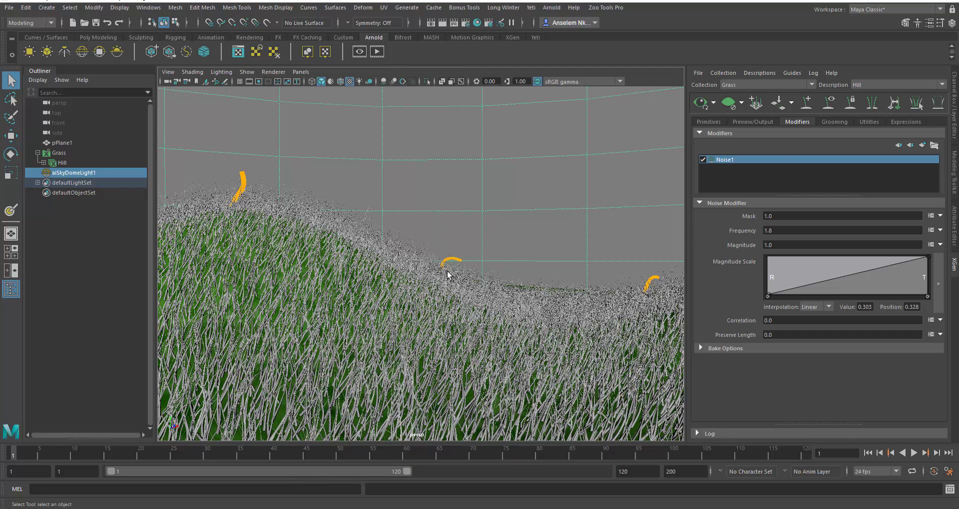
pyautogui.moveTo(455, 285)
pyautogui.keyDown('alt'); pyautogui.mouseDown(button='right')
pyautogui.moveTo(426, 279)
pyautogui.moveTo(452, 299)
pyautogui.mouseUp(button='right'); pyautogui.keyUp('alt')
pyautogui.keyDown('alt'); pyautogui.moveTo(464, 298); pyautogui.dragTo(423, 292, button='middle'); pyautogui.keyUp('alt')
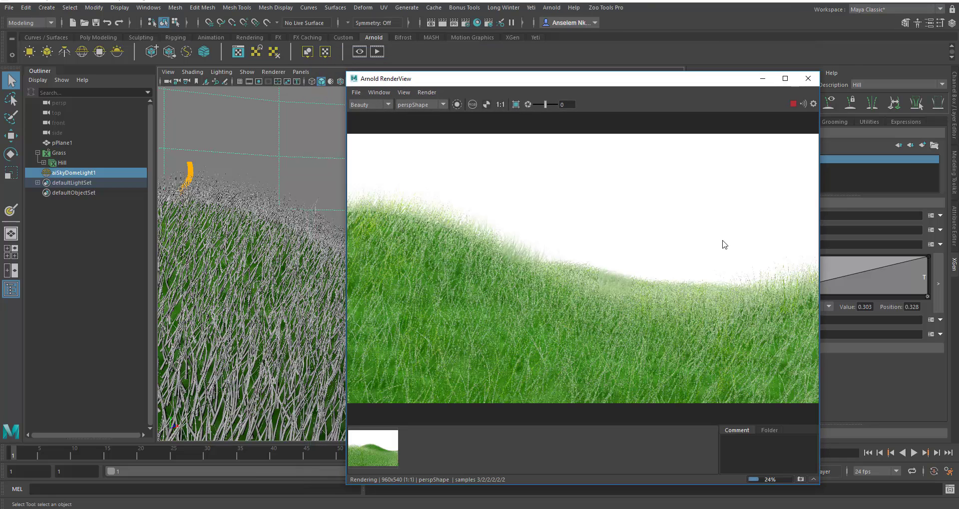
pyautogui.moveTo(664, 82); pyautogui.dragTo(701, 78)
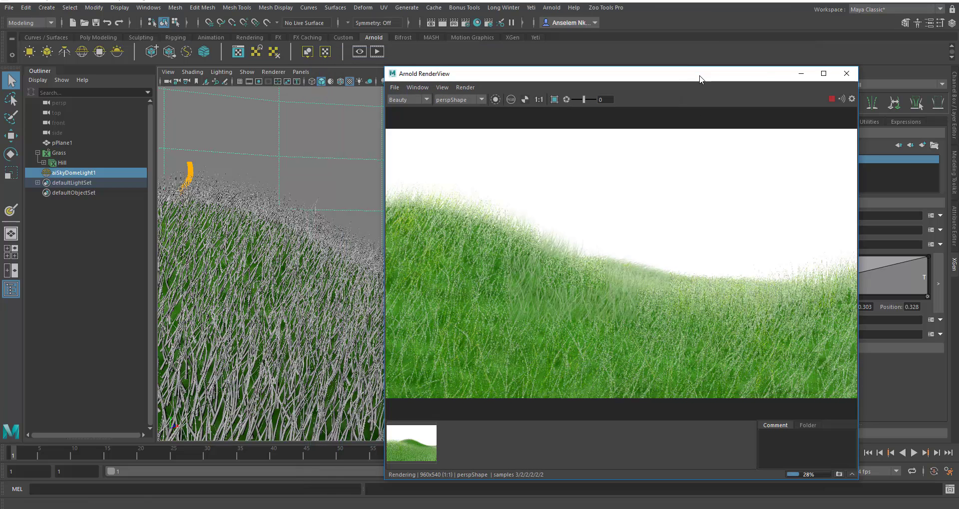